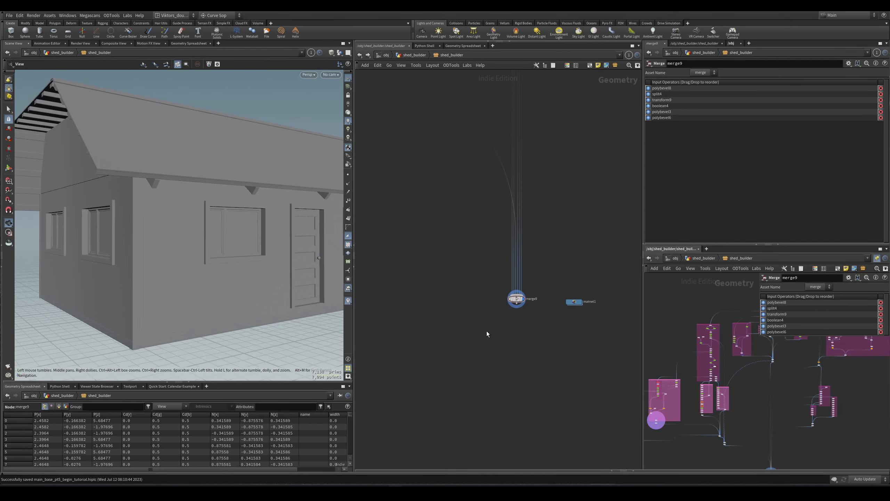
- Open the matnet1 material network beside merge9 to view its principled shaders
{"action": "scroll", "coordinate": [551, 326], "scroll_direction": "up", "scroll_amount": 5}
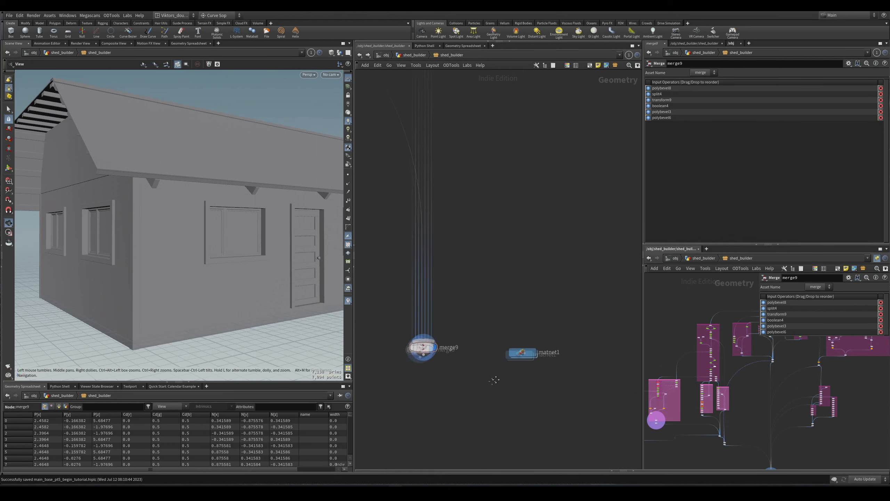
{"action": "left_click", "coordinate": [538, 333]}
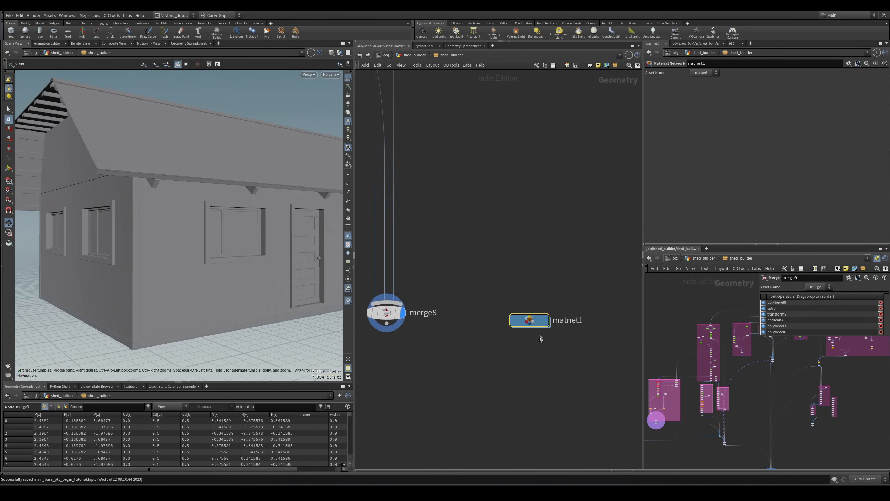
{"action": "double_click", "coordinate": [529, 320]}
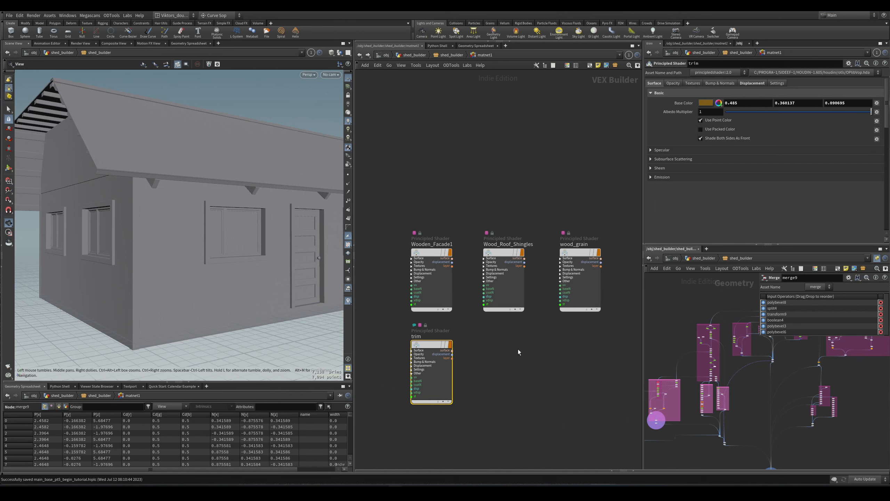
{"action": "left_click_drag", "start_coordinate": [175, 251], "coordinate": [207, 244]}
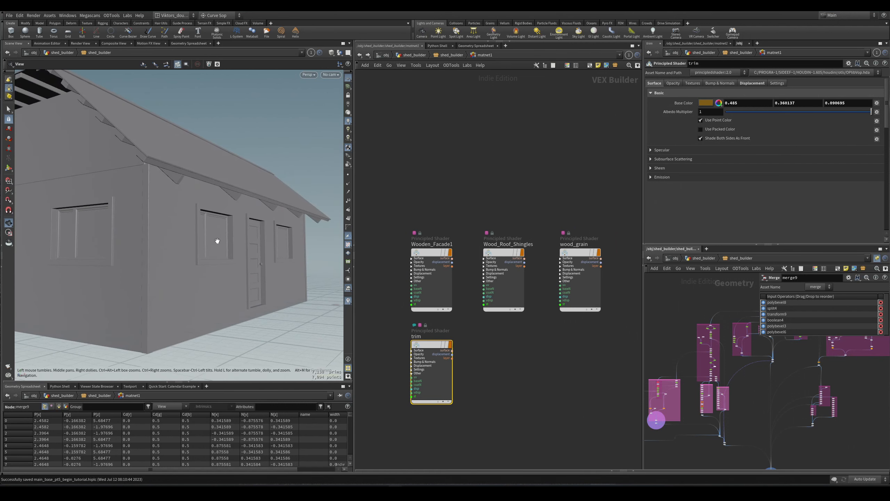
{"action": "scroll", "coordinate": [431, 278], "scroll_direction": "up", "scroll_amount": 3}
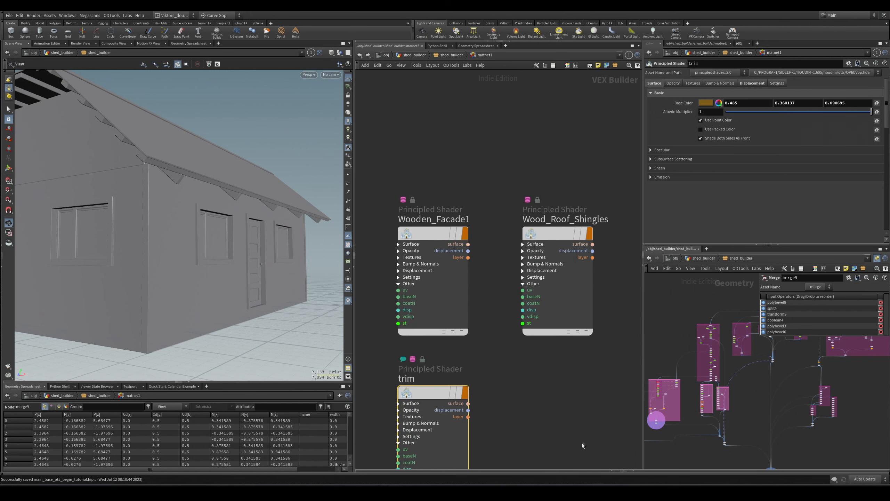
- Switch to Quixel Bridge and examine the Wooden Roof Shingles surface among the wood and roof assets
{"action": "left_click", "coordinate": [565, 479]}
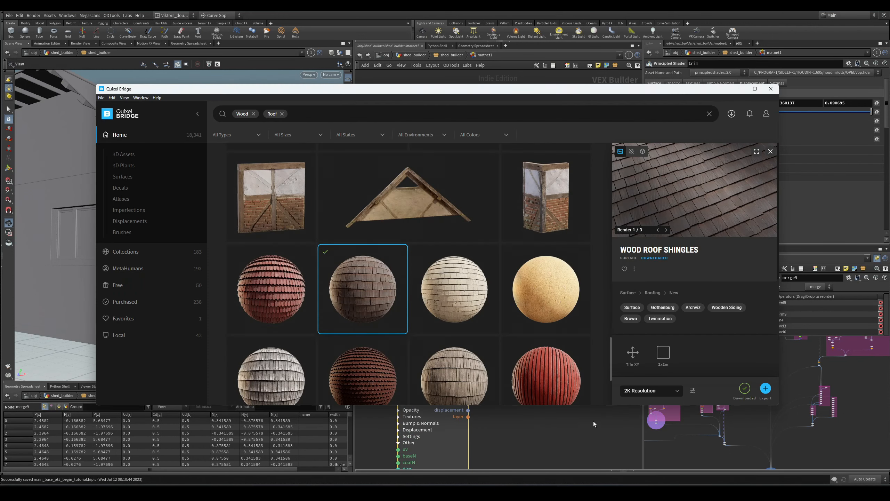
{"action": "scroll", "coordinate": [428, 245], "scroll_direction": "up", "scroll_amount": 5}
{"action": "left_click_drag", "start_coordinate": [256, 92], "coordinate": [300, 95]}
{"action": "scroll", "coordinate": [410, 247], "scroll_direction": "down", "scroll_amount": 3}
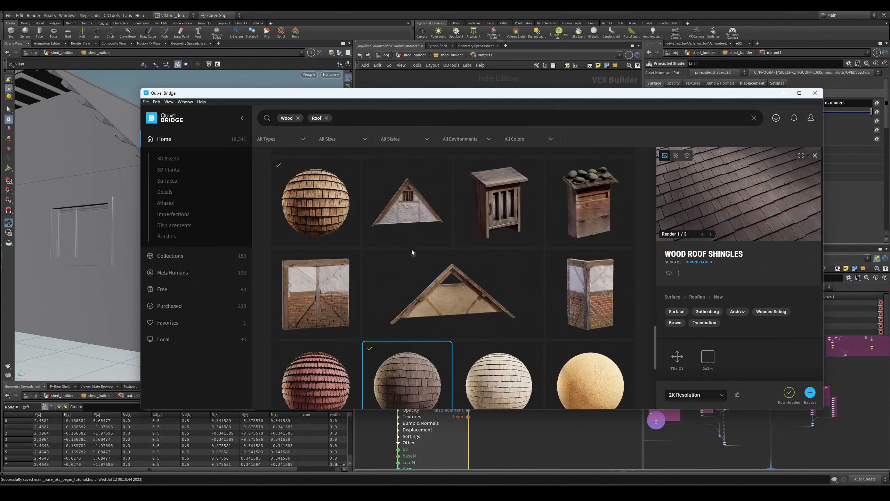
{"action": "left_click", "coordinate": [300, 175]}
{"action": "scroll", "coordinate": [427, 324], "scroll_direction": "down", "scroll_amount": 3}
{"action": "scroll", "coordinate": [501, 332], "scroll_direction": "up", "scroll_amount": 8}
{"action": "scroll", "coordinate": [501, 333], "scroll_direction": "up", "scroll_amount": 10}
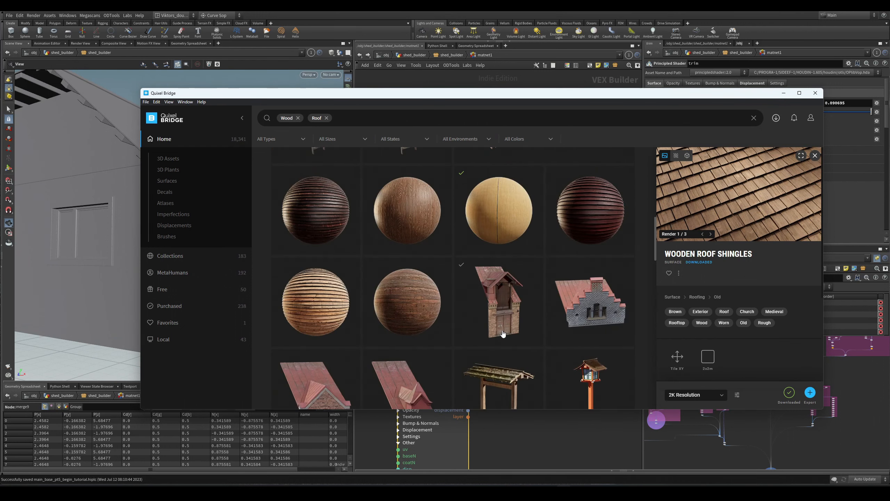
- Preview the Wooden Planks surface among the wood and roof assets, and put Quixel Bridge away
{"action": "left_click_drag", "start_coordinate": [655, 180], "coordinate": [631, 382]}
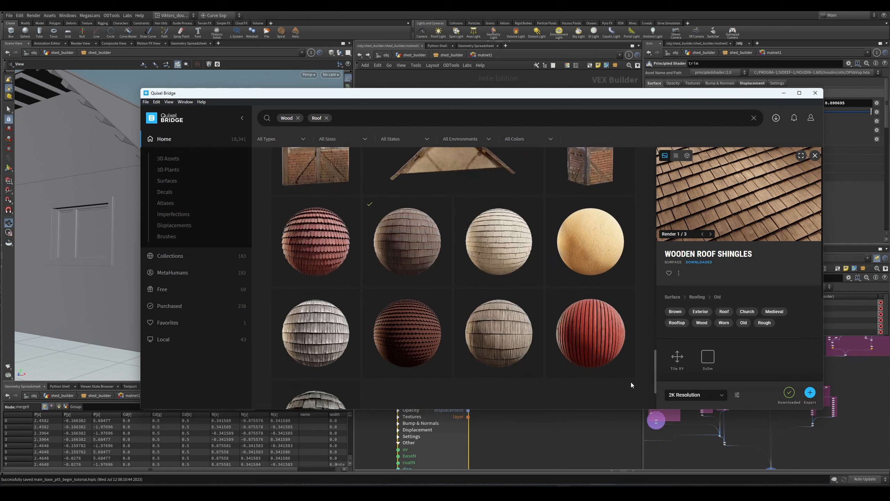
{"action": "left_click", "coordinate": [609, 361]}
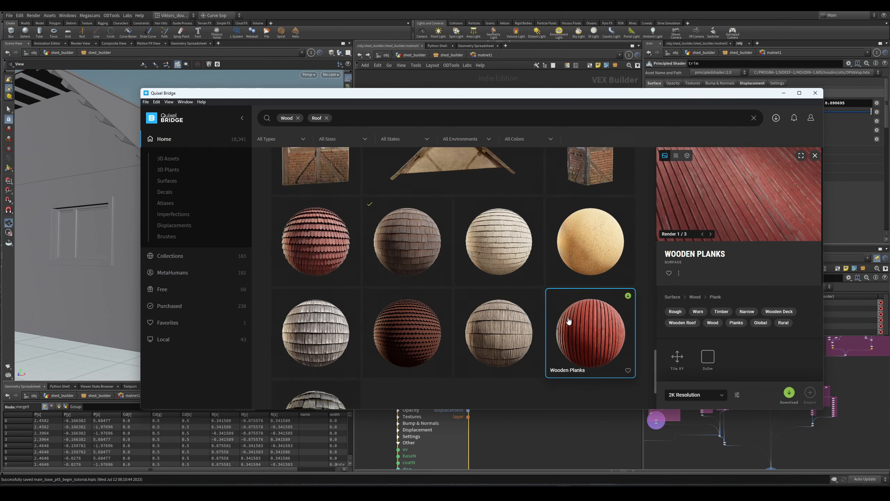
{"action": "left_click_drag", "start_coordinate": [504, 99], "coordinate": [507, 100]}
{"action": "scroll", "coordinate": [501, 333], "scroll_direction": "up", "scroll_amount": 5}
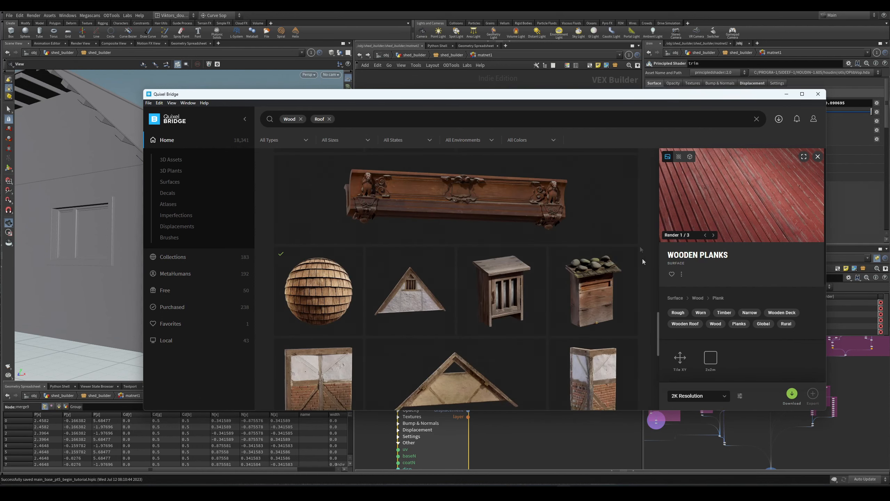
{"action": "left_click", "coordinate": [786, 94]}
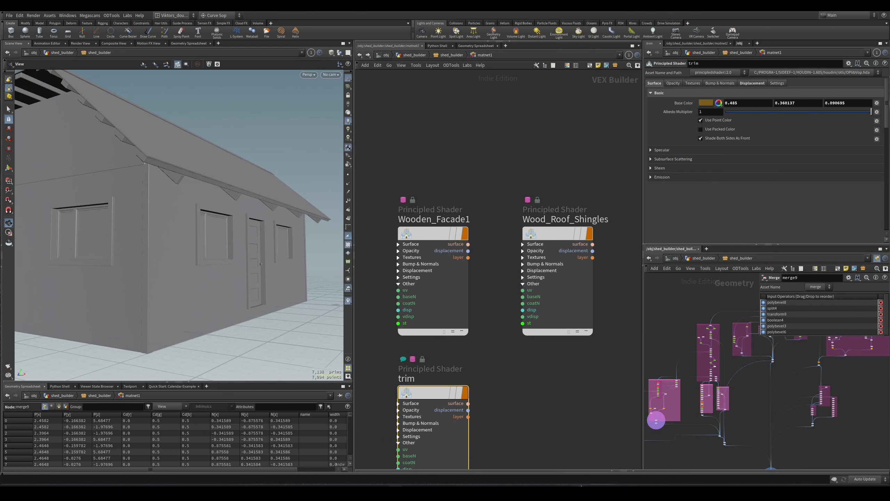
- Switch to the image viewer and examine the fine wood plank texture at different magnifications
{"action": "left_click", "coordinate": [581, 488]}
{"action": "scroll", "coordinate": [691, 251], "scroll_direction": "up", "scroll_amount": 3}
{"action": "left_click_drag", "start_coordinate": [692, 251], "coordinate": [694, 335]}
{"action": "scroll", "coordinate": [689, 304], "scroll_direction": "down", "scroll_amount": 2}
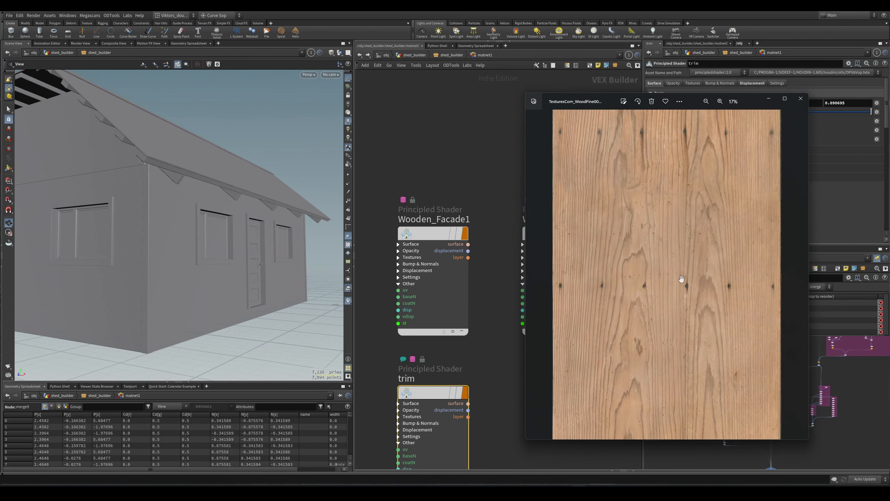
{"action": "scroll", "coordinate": [654, 248], "scroll_direction": "down", "scroll_amount": 3}
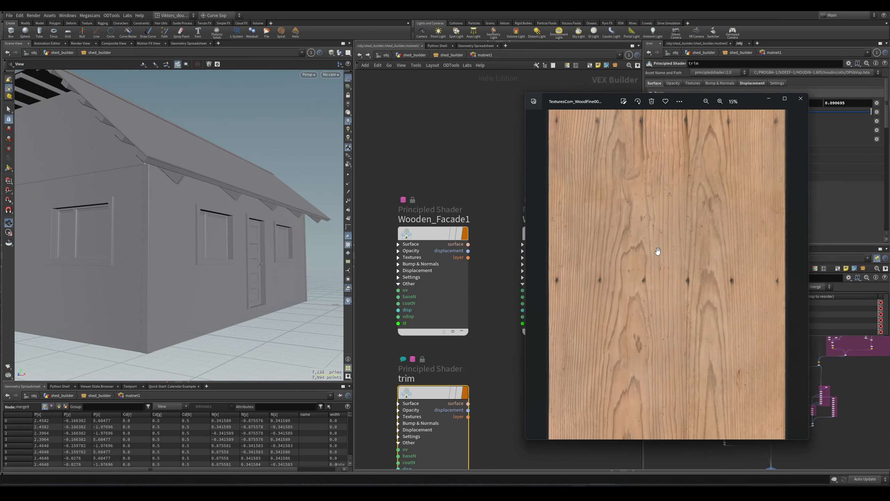
- Switch to Quixel Bridge, preview the OSB Board and Slate Wood Old Roof surfaces, and return to the wood texture image
{"action": "left_click", "coordinate": [564, 492]}
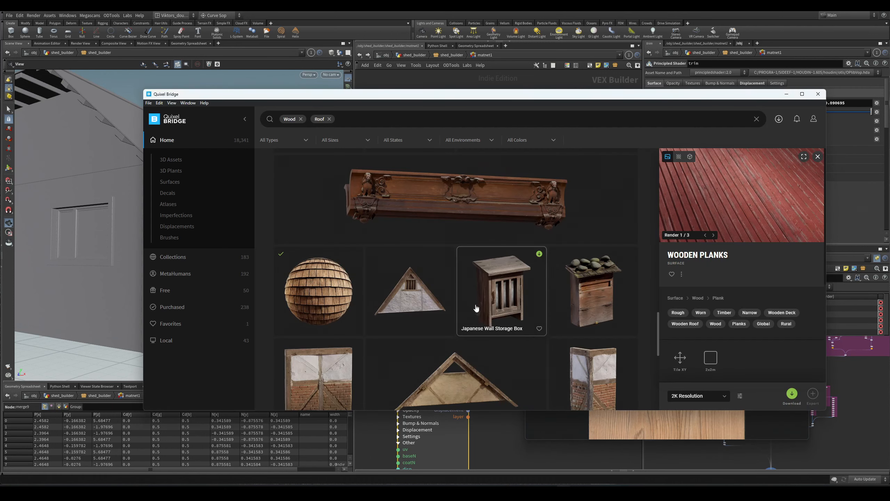
{"action": "scroll", "coordinate": [473, 315], "scroll_direction": "down", "scroll_amount": 4}
{"action": "left_click", "coordinate": [562, 331]}
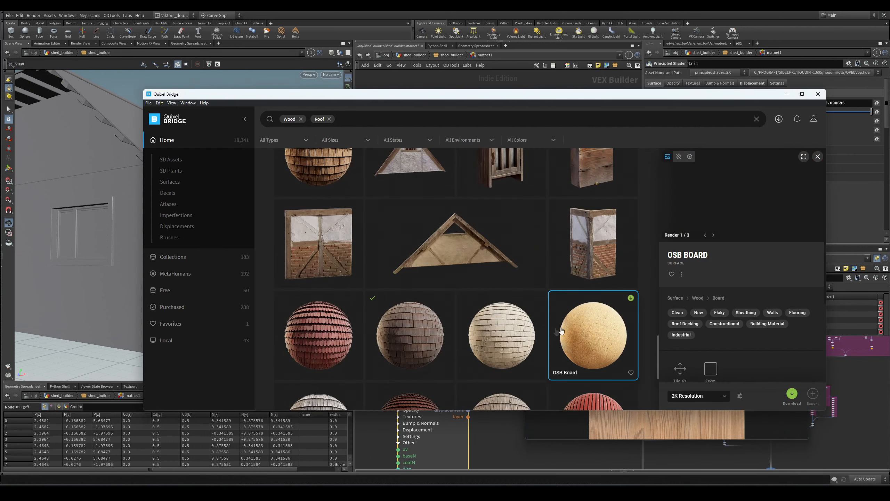
{"action": "scroll", "coordinate": [507, 336], "scroll_direction": "down", "scroll_amount": 2}
{"action": "left_click", "coordinate": [516, 342]}
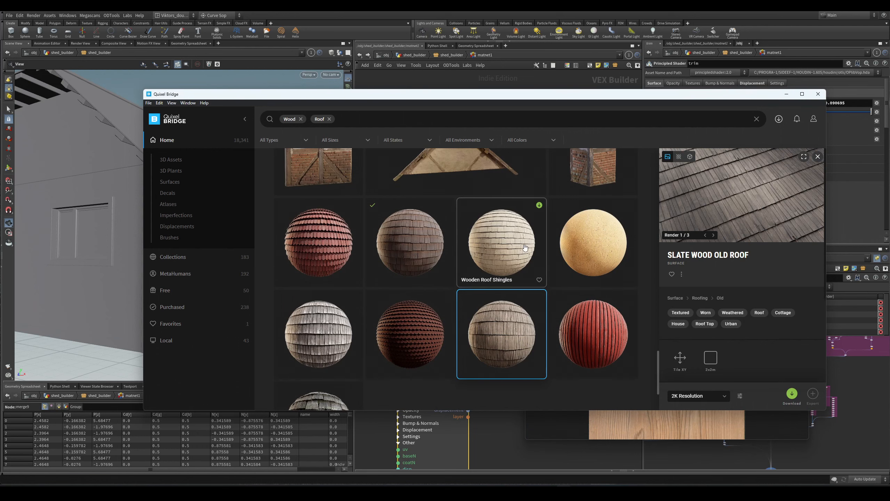
{"action": "left_click", "coordinate": [595, 238]}
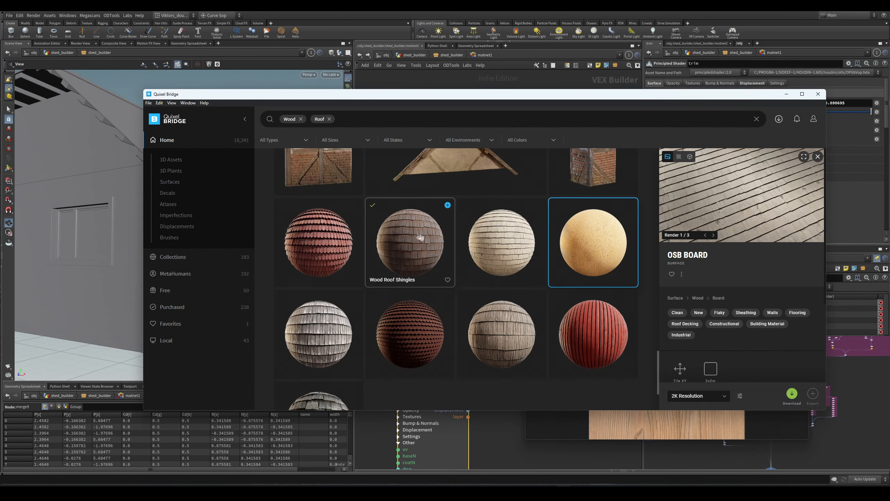
{"action": "left_click", "coordinate": [786, 94]}
{"action": "scroll", "coordinate": [667, 236], "scroll_direction": "up", "scroll_amount": 1}
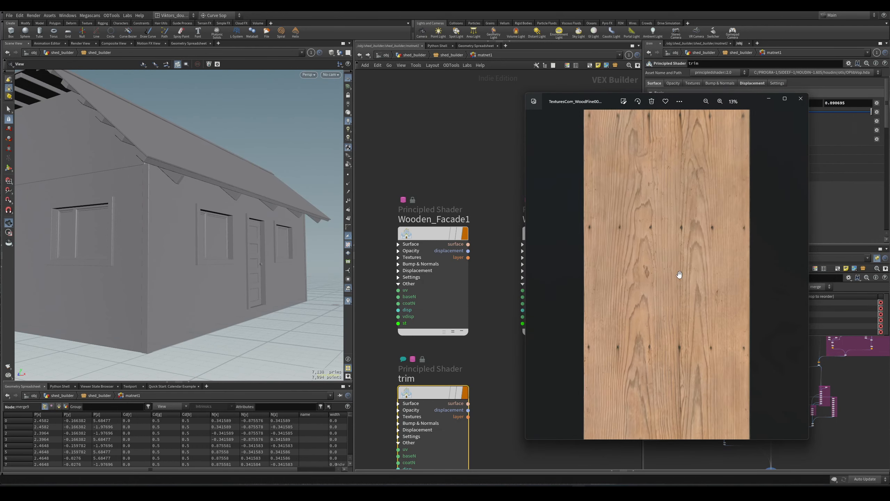
- Return to Houdini and examine the texture settings of the wood_grain shader in matnet1
{"action": "left_click_drag", "start_coordinate": [151, 179], "coordinate": [187, 139]}
{"action": "right_click_drag", "start_coordinate": [187, 139], "coordinate": [207, 173]}
{"action": "left_click_drag", "start_coordinate": [207, 173], "coordinate": [222, 201]}
{"action": "middle_click_drag", "start_coordinate": [221, 201], "coordinate": [218, 197]}
{"action": "left_click_drag", "start_coordinate": [218, 196], "coordinate": [212, 191]}
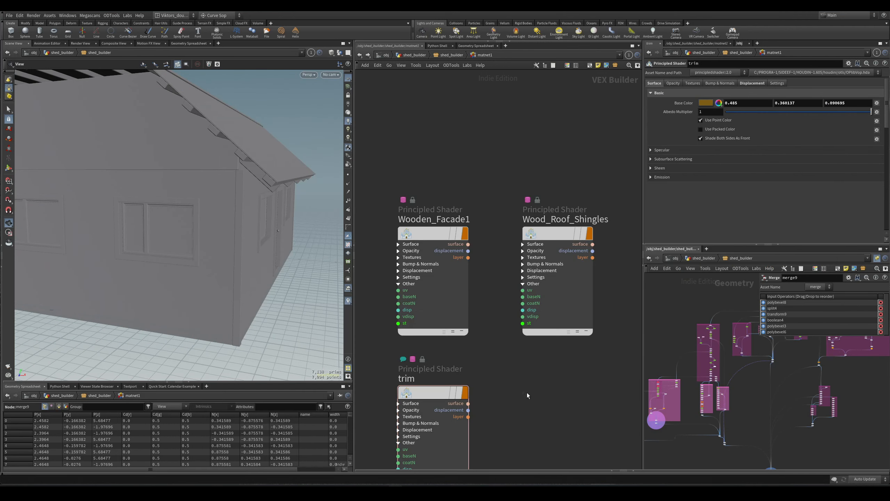
{"action": "scroll", "coordinate": [527, 392], "scroll_direction": "down", "scroll_amount": 3}
{"action": "middle_click_drag", "start_coordinate": [553, 381], "coordinate": [494, 349]}
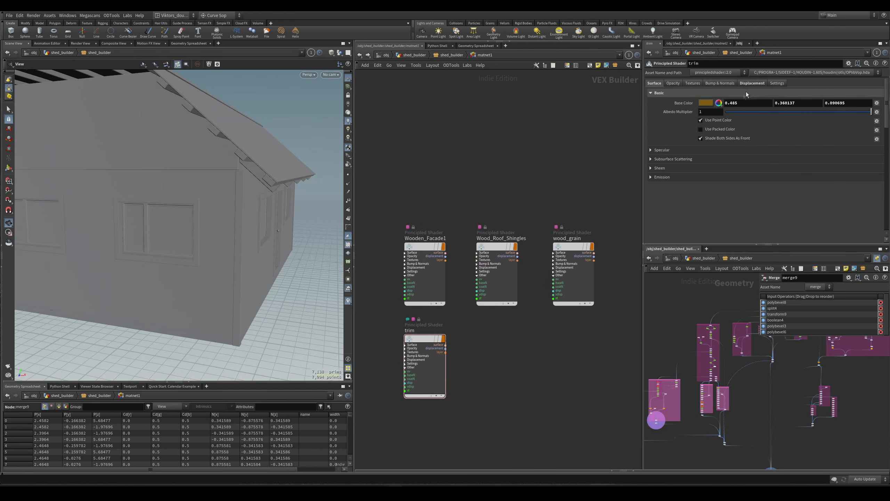
{"action": "left_click", "coordinate": [583, 296]}
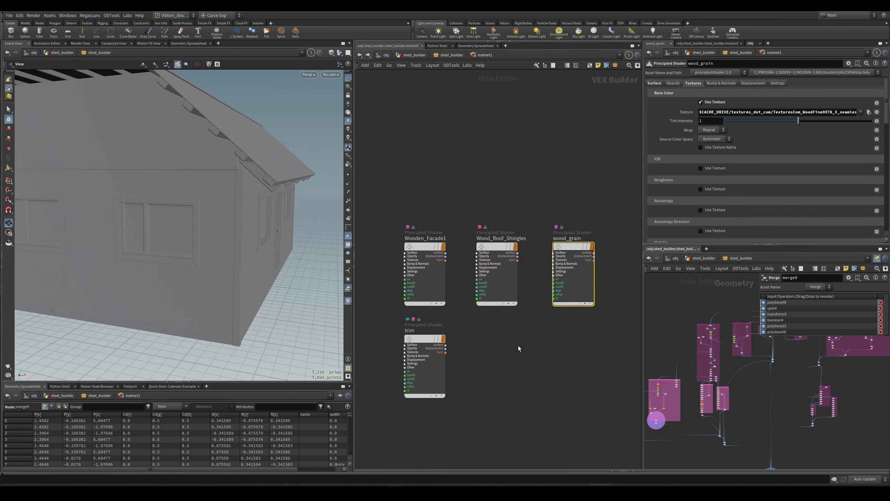
{"action": "scroll", "coordinate": [594, 253], "scroll_direction": "up", "scroll_amount": 3}
{"action": "left_click_drag", "start_coordinate": [594, 169], "coordinate": [579, 246]}
{"action": "middle_click_drag", "start_coordinate": [599, 172], "coordinate": [573, 191]}
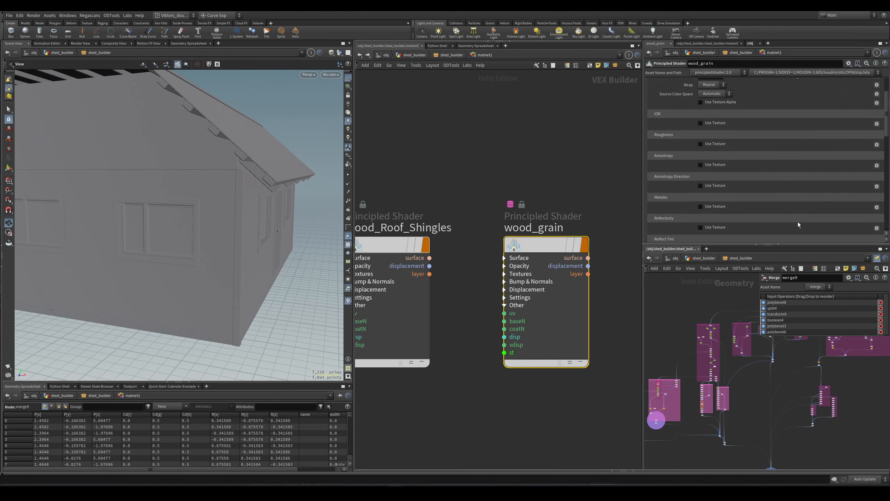
{"action": "scroll", "coordinate": [578, 316], "scroll_direction": "down", "scroll_amount": 8}
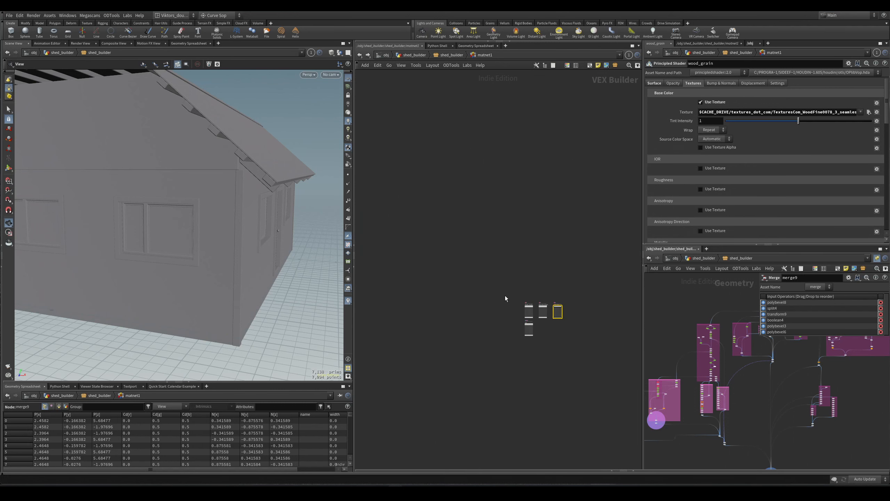
- Leave the material network, add a Material node below merge9, connect it to merge9's output and make it the displayed node
{"action": "key", "text": "u"}
{"action": "key", "text": "Tab"}
{"action": "type", "text": "mat"}
{"action": "key", "text": "Return"}
{"action": "left_click", "coordinate": [461, 347]}
{"action": "left_click_drag", "start_coordinate": [462, 347], "coordinate": [426, 386]}
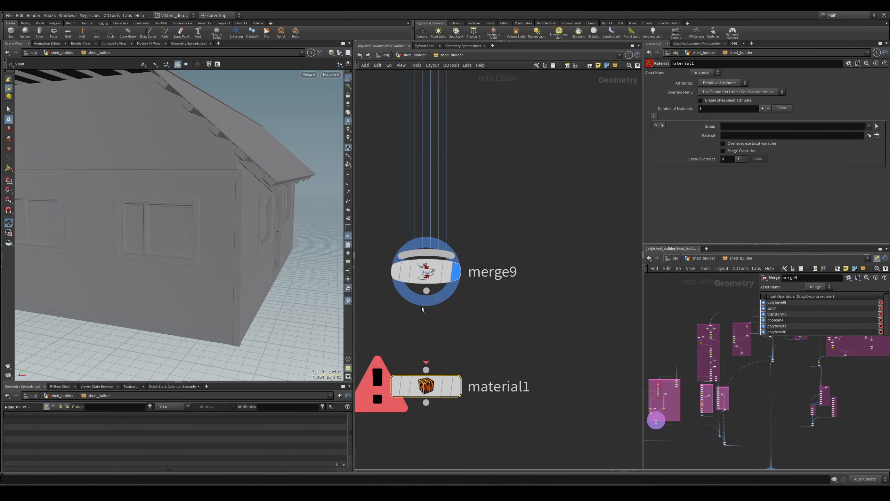
{"action": "left_click_drag", "start_coordinate": [427, 290], "coordinate": [426, 370]}
{"action": "left_click", "coordinate": [455, 385]}
{"action": "scroll", "coordinate": [481, 404], "scroll_direction": "down", "scroll_amount": 4}
{"action": "scroll", "coordinate": [486, 393], "scroll_direction": "down", "scroll_amount": 5}
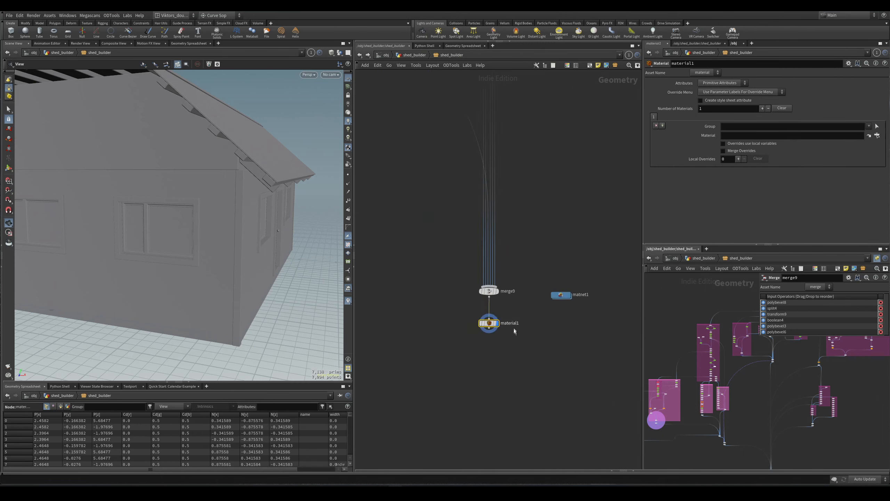
{"action": "scroll", "coordinate": [521, 410], "scroll_direction": "up", "scroll_amount": 3}
{"action": "scroll", "coordinate": [522, 410], "scroll_direction": "up", "scroll_amount": 1}
{"action": "scroll", "coordinate": [473, 396], "scroll_direction": "down", "scroll_amount": 7}
{"action": "middle_click_drag", "start_coordinate": [471, 396], "coordinate": [447, 333]}
{"action": "scroll", "coordinate": [462, 352], "scroll_direction": "up", "scroll_amount": 4}
{"action": "scroll", "coordinate": [462, 353], "scroll_direction": "down", "scroll_amount": 1}
{"action": "scroll", "coordinate": [481, 323], "scroll_direction": "up", "scroll_amount": 2}
{"action": "scroll", "coordinate": [449, 335], "scroll_direction": "up", "scroll_amount": 3}
{"action": "scroll", "coordinate": [544, 340], "scroll_direction": "down", "scroll_amount": 3}
{"action": "middle_click_drag", "start_coordinate": [580, 370], "coordinate": [541, 331]}
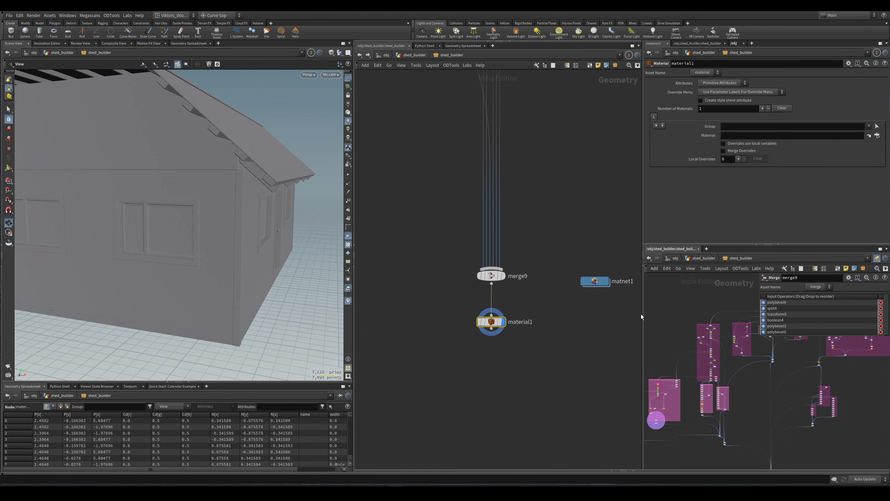
- Collapse the parameter and second network panes and widen the 3D view to about half of the workspace
{"action": "key", "text": "ctrl+1"}
{"action": "left_click", "coordinate": [644, 265]}
{"action": "left_click_drag", "start_coordinate": [355, 187], "coordinate": [467, 186]}
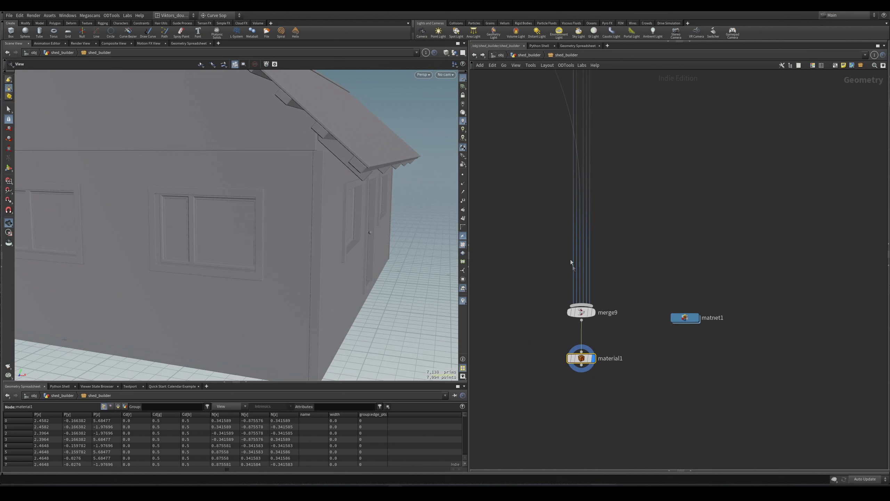
- Frame the whole house in the 3D view and move matnet1 level with material1 in the network
{"action": "key", "text": "h"}
{"action": "left_click_drag", "start_coordinate": [317, 171], "coordinate": [280, 235]}
{"action": "scroll", "coordinate": [634, 278], "scroll_direction": "up", "scroll_amount": 3}
{"action": "left_click_drag", "start_coordinate": [682, 252], "coordinate": [678, 290]}
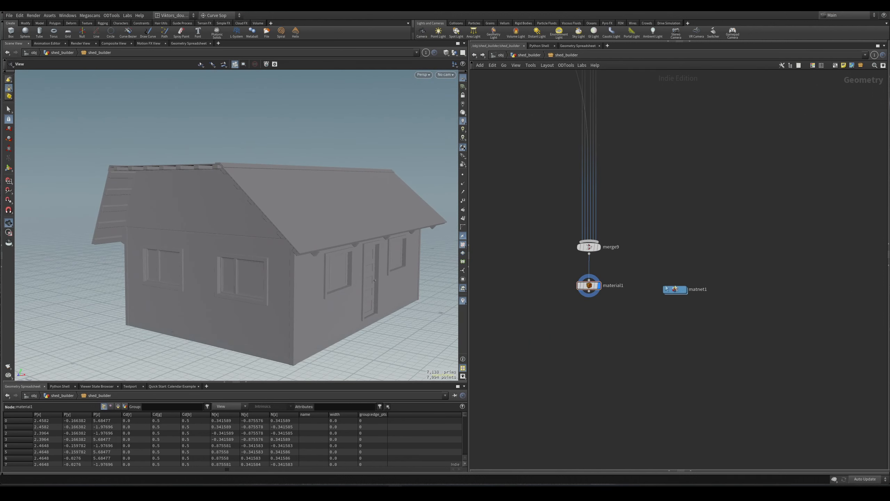
- Display the polybevel4 node at the end of its node chain and frame its panel geometry in the 3D view
{"action": "scroll", "coordinate": [611, 305], "scroll_direction": "down", "scroll_amount": 8}
{"action": "middle_click_drag", "start_coordinate": [535, 276], "coordinate": [737, 302]}
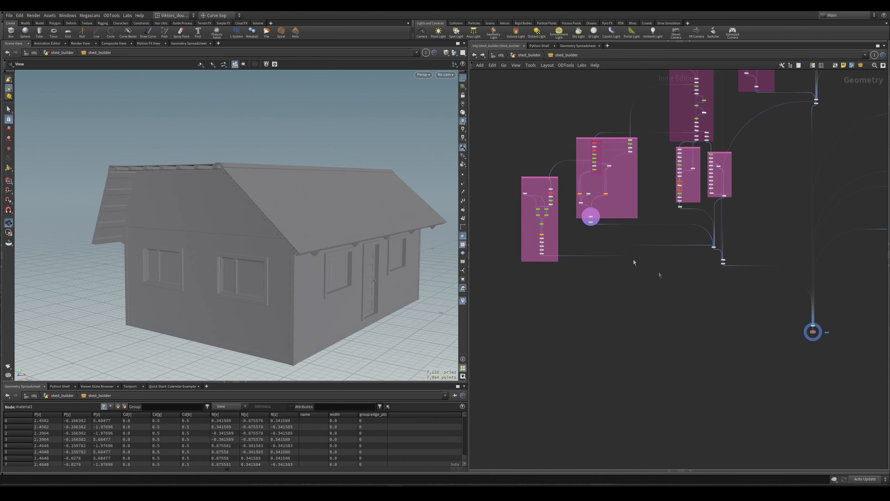
{"action": "scroll", "coordinate": [535, 201], "scroll_direction": "up", "scroll_amount": 8}
{"action": "middle_click_drag", "start_coordinate": [535, 201], "coordinate": [599, 266]}
{"action": "middle_click_drag", "start_coordinate": [582, 220], "coordinate": [566, 228]}
{"action": "middle_click_drag", "start_coordinate": [561, 445], "coordinate": [539, 241]}
{"action": "scroll", "coordinate": [616, 321], "scroll_direction": "up", "scroll_amount": 3}
{"action": "left_click", "coordinate": [612, 296]}
{"action": "key", "text": "space+g"}
{"action": "left_click_drag", "start_coordinate": [301, 242], "coordinate": [297, 261]}
{"action": "scroll", "coordinate": [137, 288], "scroll_direction": "up", "scroll_amount": 5}
{"action": "scroll", "coordinate": [633, 314], "scroll_direction": "up", "scroll_amount": 3}
{"action": "middle_click_drag", "start_coordinate": [642, 333], "coordinate": [604, 332]}
{"action": "scroll", "coordinate": [604, 333], "scroll_direction": "down", "scroll_amount": 3}
{"action": "scroll", "coordinate": [623, 302], "scroll_direction": "up", "scroll_amount": 2}
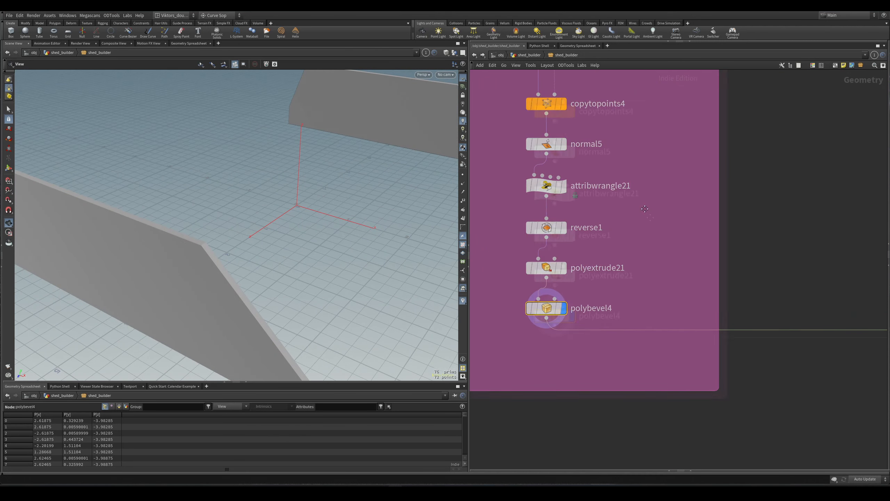
- Examine the panel geometry at successive nodes of the copytopoints4 to polybevel4 chain, including attribwrangle21 and reverse1
{"action": "middle_click_drag", "start_coordinate": [639, 155], "coordinate": [655, 217]}
{"action": "left_click", "coordinate": [561, 168]}
{"action": "key", "text": "r"}
{"action": "scroll", "coordinate": [629, 268], "scroll_direction": "up", "scroll_amount": 2}
{"action": "left_click", "coordinate": [549, 343]}
{"action": "key", "text": "r"}
{"action": "left_click_drag", "start_coordinate": [308, 315], "coordinate": [275, 341]}
{"action": "scroll", "coordinate": [274, 342], "scroll_direction": "down", "scroll_amount": 2}
{"action": "middle_click_drag", "start_coordinate": [581, 424], "coordinate": [589, 355]}
{"action": "left_click", "coordinate": [548, 320]}
{"action": "key", "text": "r"}
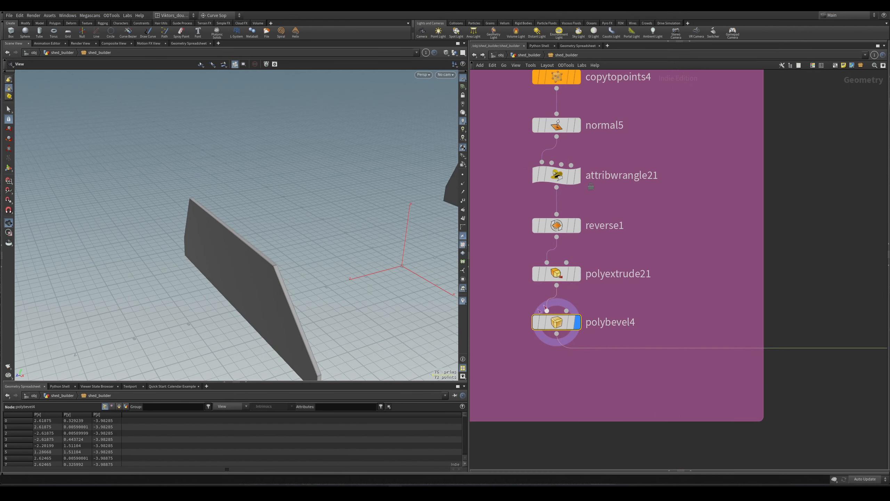
{"action": "left_click_drag", "start_coordinate": [604, 184], "coordinate": [515, 155]}
{"action": "key", "text": "r"}
{"action": "middle_click_drag", "start_coordinate": [632, 205], "coordinate": [613, 196]}
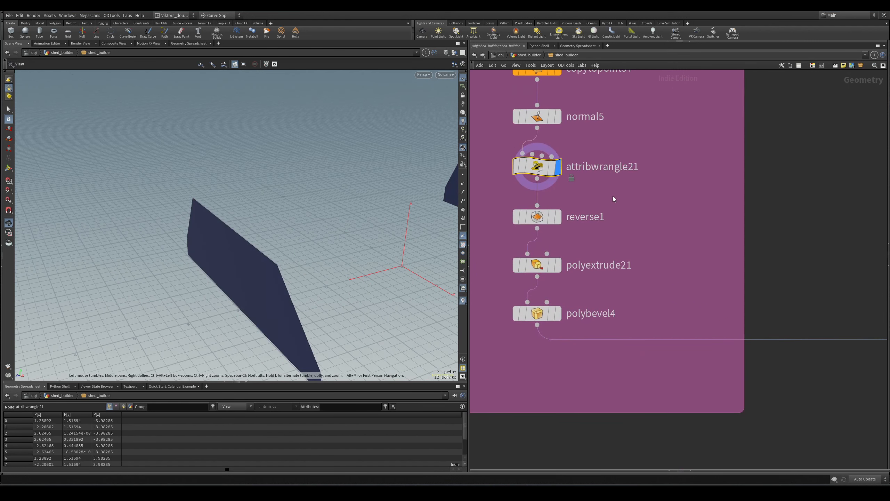
{"action": "key", "text": "r"}
{"action": "left_click_drag", "start_coordinate": [634, 200], "coordinate": [535, 310]}
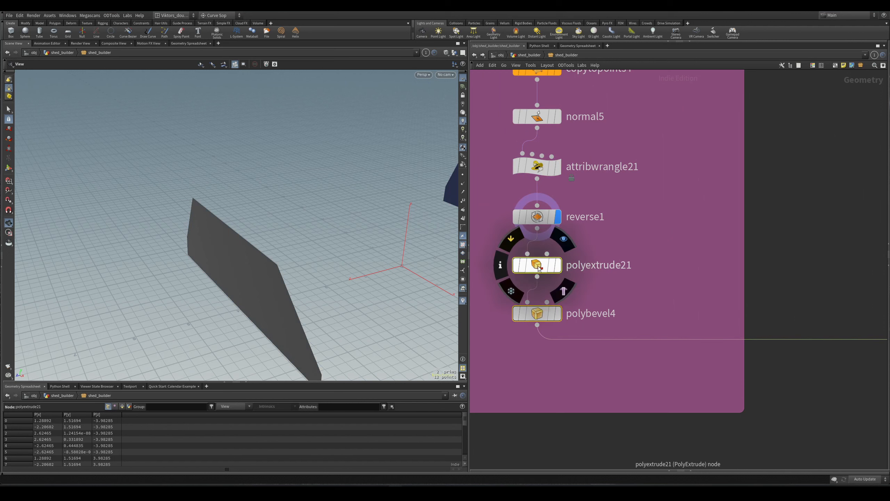
{"action": "scroll", "coordinate": [617, 403], "scroll_direction": "down", "scroll_amount": 1}
{"action": "middle_click_drag", "start_coordinate": [617, 403], "coordinate": [569, 312]}
{"action": "scroll", "coordinate": [610, 346], "scroll_direction": "down", "scroll_amount": 5}
{"action": "scroll", "coordinate": [629, 358], "scroll_direction": "down", "scroll_amount": 2}
{"action": "middle_click_drag", "start_coordinate": [728, 356], "coordinate": [682, 336]}
{"action": "left_click_drag", "start_coordinate": [828, 349], "coordinate": [797, 336]}
{"action": "scroll", "coordinate": [577, 282], "scroll_direction": "up", "scroll_amount": 8}
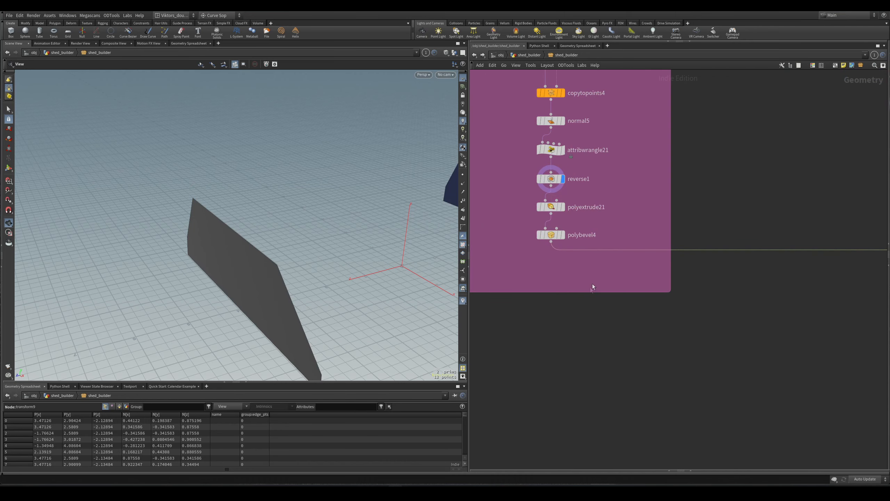
- Make room below reverse1 and insert a displayed UV Texture node between reverse1 and polyextrude21
{"action": "left_click_drag", "start_coordinate": [587, 292], "coordinate": [587, 419]}
{"action": "left_click_drag", "start_coordinate": [589, 313], "coordinate": [555, 315]}
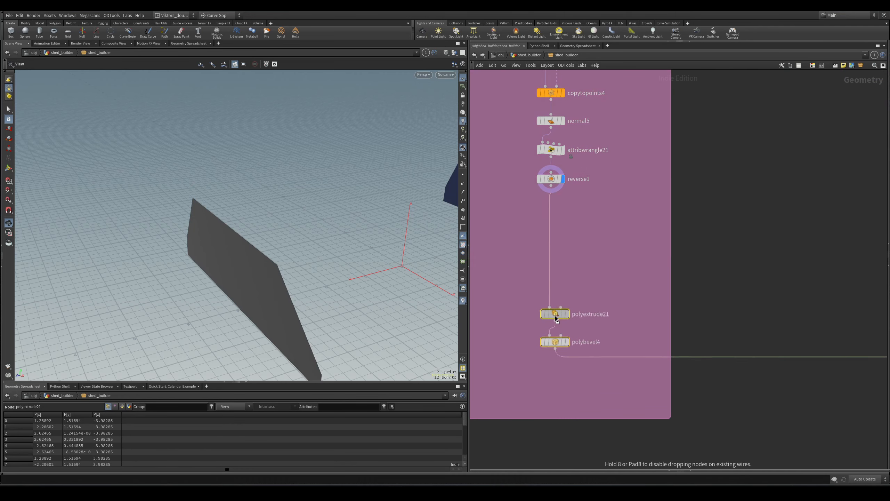
{"action": "left_click", "coordinate": [550, 178]}
{"action": "key", "text": "Tab"}
{"action": "type", "text": "uvtexture"}
{"action": "key", "text": "Return"}
{"action": "left_click", "coordinate": [550, 215]}
{"action": "left_click", "coordinate": [563, 214]}
{"action": "key", "text": "p"}
- Examine the gable panels' layout in the UV view and return to the perspective view
{"action": "mouse_move", "coordinate": [318, 226]}
{"action": "left_mouse_down"}
{"action": "mouse_move", "coordinate": [273, 268]}
{"action": "mouse_move", "coordinate": [288, 261]}
{"action": "mouse_move", "coordinate": [258, 260]}
{"action": "mouse_move", "coordinate": [270, 253]}
{"action": "left_mouse_up"}
{"action": "key", "text": "c"}
{"action": "left_click", "coordinate": [290, 232]}
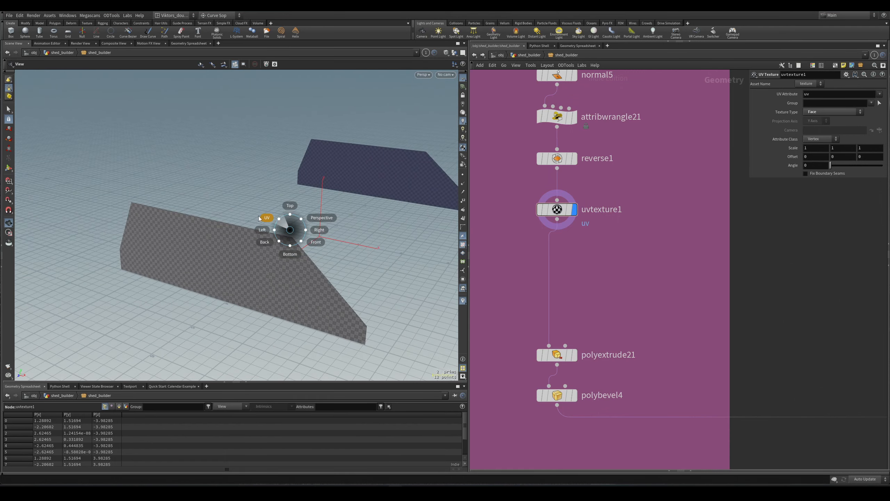
{"action": "left_click", "coordinate": [259, 215]}
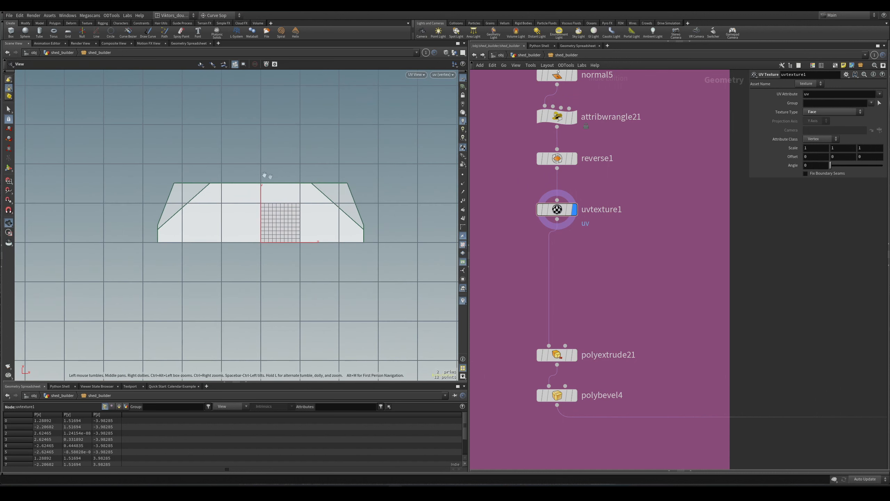
{"action": "left_click_drag", "start_coordinate": [306, 178], "coordinate": [293, 203]}
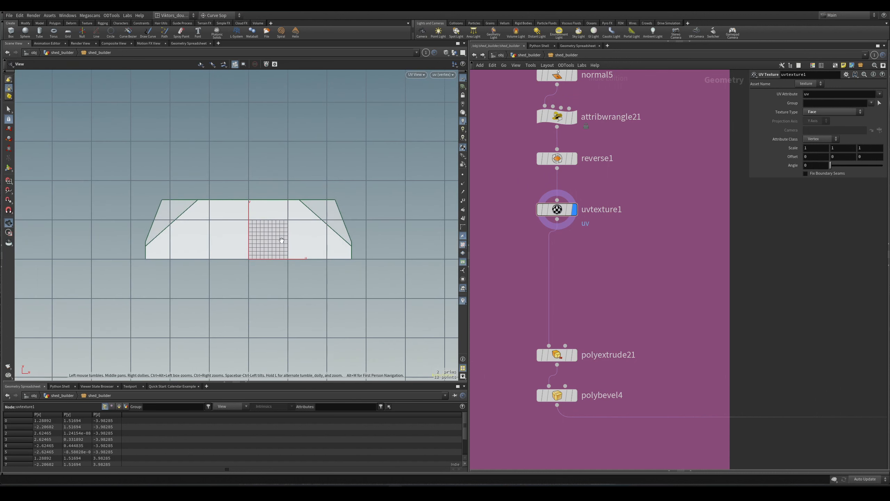
{"action": "scroll", "coordinate": [287, 241], "scroll_direction": "down", "scroll_amount": 1}
{"action": "middle_click_drag", "start_coordinate": [287, 242], "coordinate": [287, 252]}
{"action": "key", "text": "v"}
{"action": "left_click", "coordinate": [321, 226]}
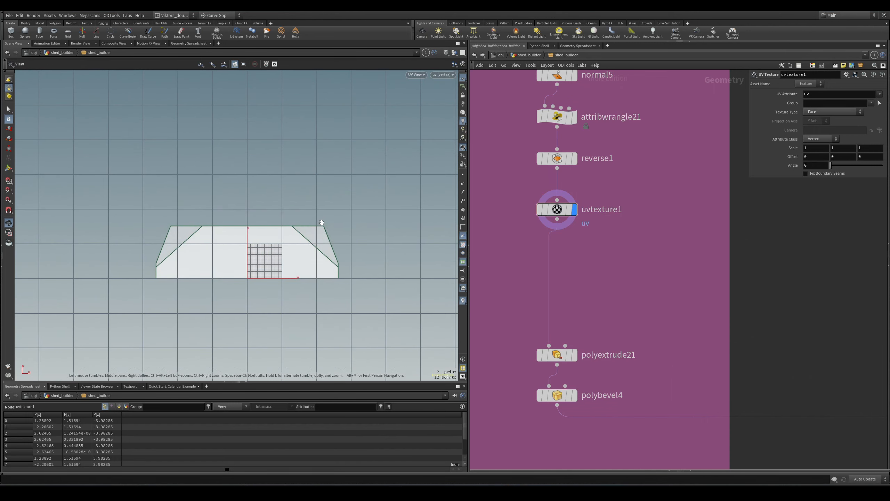
- Frame both gable panels in the 3D view and examine the checker texture on their faces
{"action": "key", "text": "space+g"}
{"action": "left_click_drag", "start_coordinate": [263, 268], "coordinate": [275, 232]}
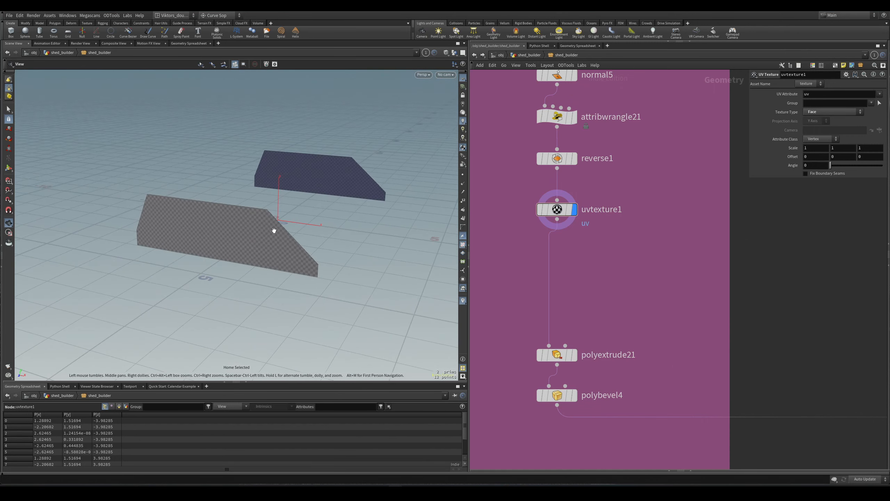
{"action": "scroll", "coordinate": [733, 316], "scroll_direction": "down", "scroll_amount": 9}
{"action": "middle_click_drag", "start_coordinate": [783, 325], "coordinate": [572, 290]}
{"action": "middle_click_drag", "start_coordinate": [813, 256], "coordinate": [757, 234]}
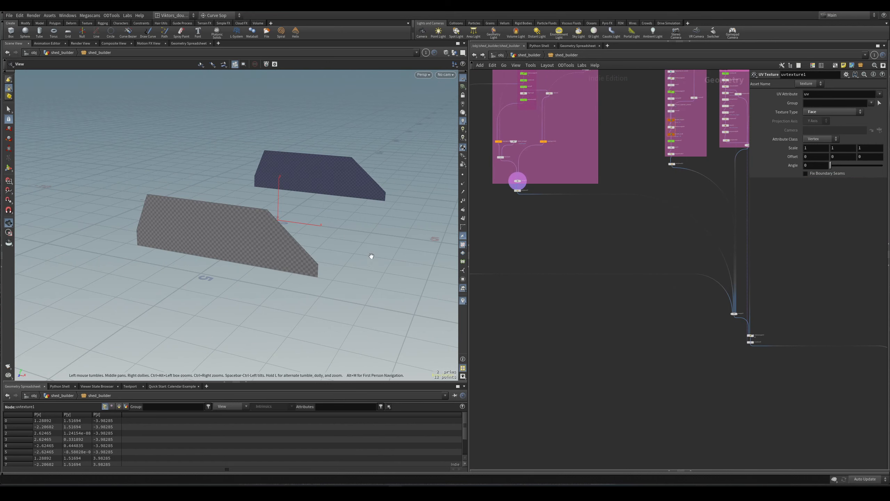
{"action": "left_click_drag", "start_coordinate": [221, 228], "coordinate": [244, 220]}
{"action": "right_click_drag", "start_coordinate": [244, 220], "coordinate": [328, 217]}
{"action": "middle_click_drag", "start_coordinate": [258, 233], "coordinate": [279, 231]}
{"action": "left_click_drag", "start_coordinate": [280, 231], "coordinate": [283, 184]}
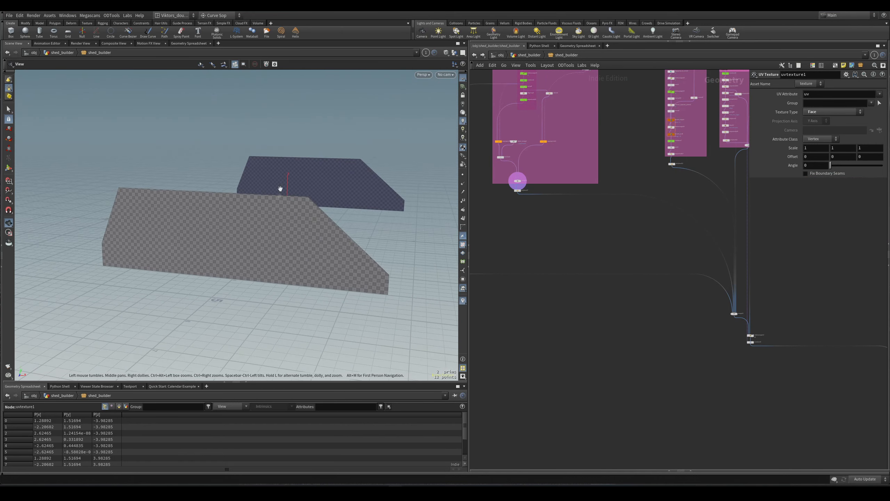
{"action": "left_click_drag", "start_coordinate": [262, 216], "coordinate": [240, 227]}
{"action": "middle_click_drag", "start_coordinate": [241, 226], "coordinate": [276, 228]}
{"action": "left_click_drag", "start_coordinate": [276, 229], "coordinate": [278, 216]}
- Display polybevel4 and examine the UVs on the extruded panel's side edges
{"action": "middle_click_drag", "start_coordinate": [492, 246], "coordinate": [705, 260]}
{"action": "scroll", "coordinate": [525, 298], "scroll_direction": "up", "scroll_amount": 9}
{"action": "left_click", "coordinate": [545, 331]}
{"action": "key", "text": "shift+w"}
{"action": "key", "text": "shift+w"}
{"action": "left_click_drag", "start_coordinate": [287, 227], "coordinate": [333, 189]}
{"action": "scroll", "coordinate": [525, 290], "scroll_direction": "down", "scroll_amount": 6}
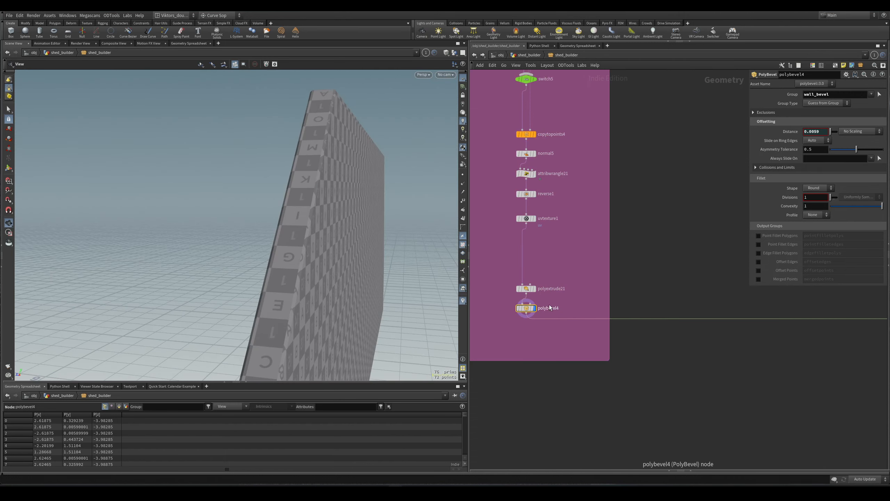
{"action": "scroll", "coordinate": [549, 312], "scroll_direction": "up", "scroll_amount": 3}
{"action": "left_click_drag", "start_coordinate": [304, 262], "coordinate": [359, 238]}
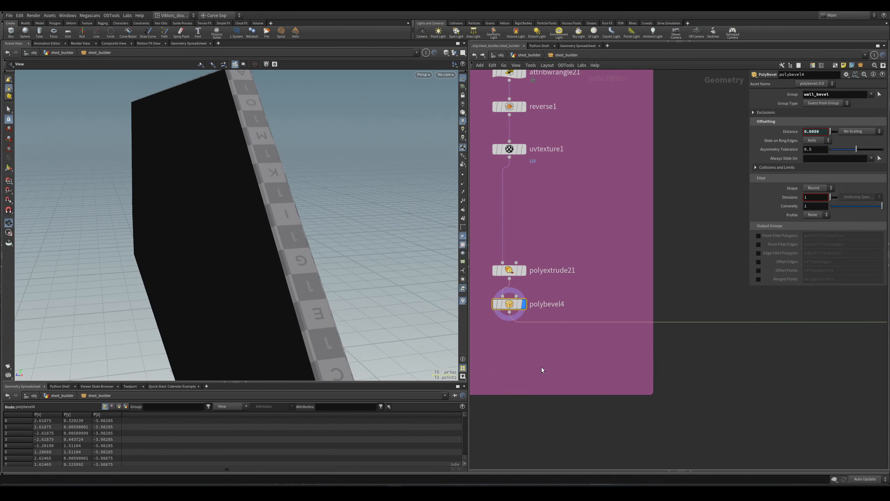
- Color the uvtexture1 node blue in the network
{"action": "middle_click_drag", "start_coordinate": [541, 366], "coordinate": [551, 346]}
{"action": "middle_click_drag", "start_coordinate": [575, 99], "coordinate": [570, 199]}
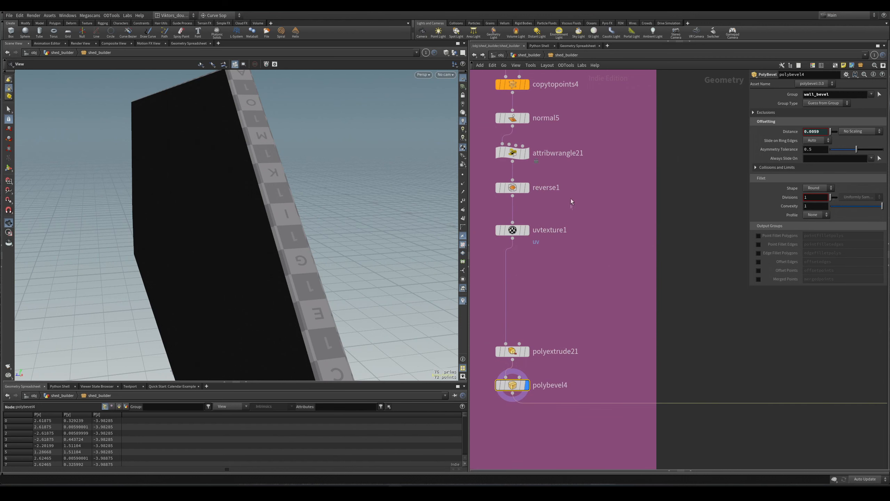
{"action": "left_click", "coordinate": [514, 230]}
{"action": "key", "text": "c"}
{"action": "key", "text": "c"}
{"action": "middle_click_drag", "start_coordinate": [554, 306], "coordinate": [557, 244]}
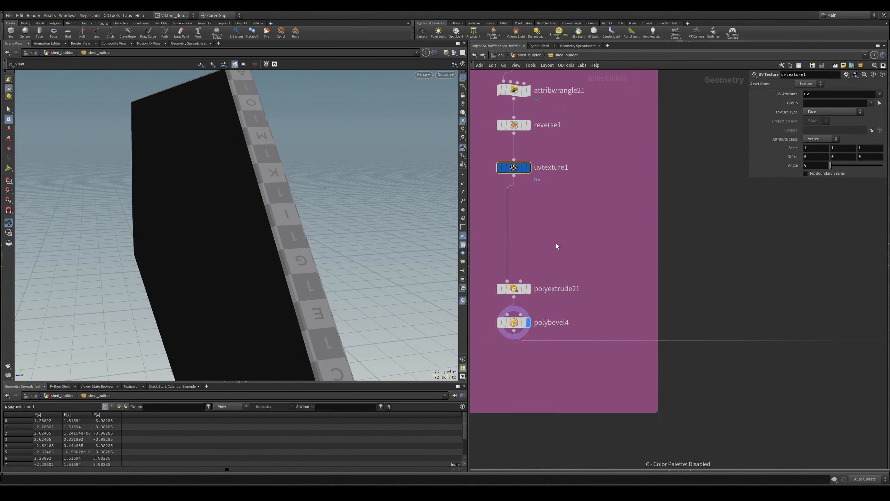
- Move polyextrude21 and polybevel4 up directly below uvtexture1 and align the node chain
{"action": "left_click", "coordinate": [518, 289]}
{"action": "left_click_drag", "start_coordinate": [558, 151], "coordinate": [512, 357]}
{"action": "key", "text": "a"}
{"action": "left_click_drag", "start_coordinate": [522, 190], "coordinate": [532, 301]}
{"action": "left_click", "coordinate": [535, 284]}
{"action": "middle_click_drag", "start_coordinate": [539, 265], "coordinate": [530, 300]}
{"action": "left_click_drag", "start_coordinate": [529, 298], "coordinate": [506, 265]}
- Add a Clean node after polybevel4 and enable its Remove Attribs and Remove Groups options
{"action": "key", "text": "Tab"}
{"action": "type", "text": "cl"}
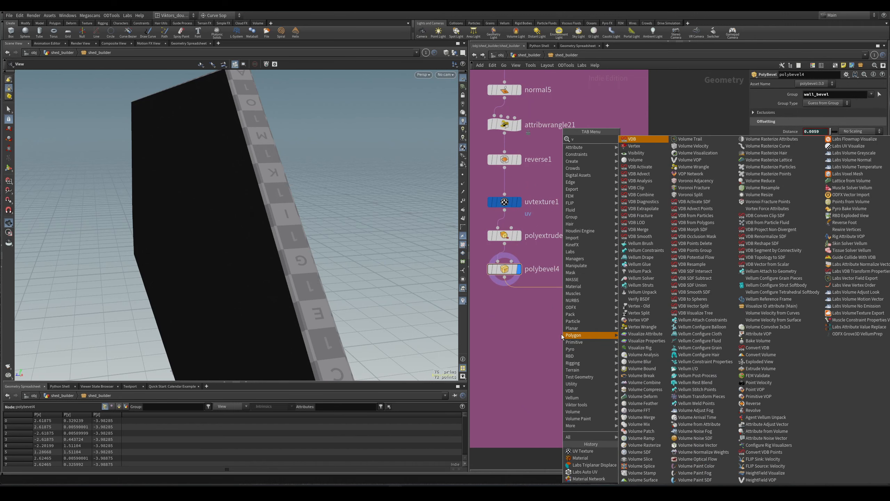
{"action": "key", "text": "Return"}
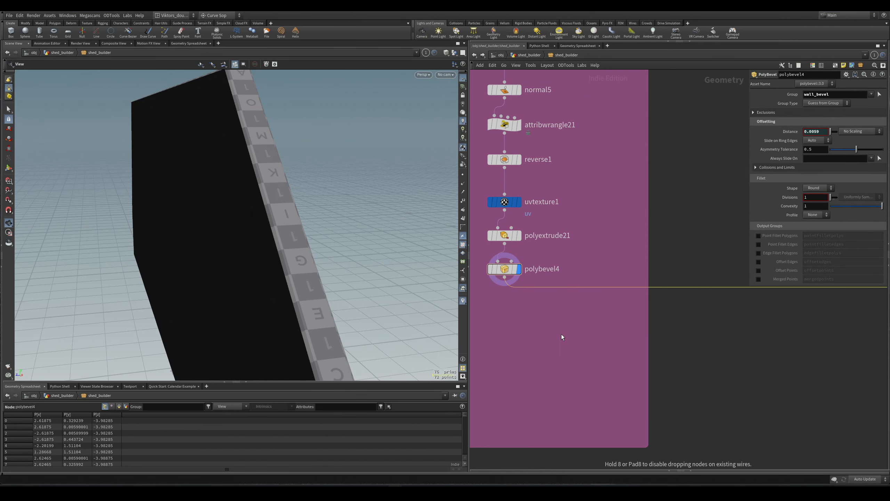
{"action": "left_click", "coordinate": [502, 302]}
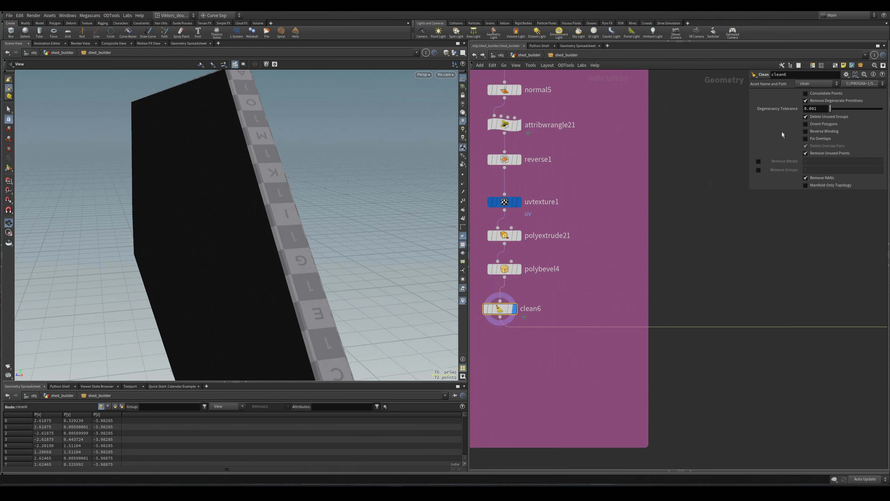
{"action": "left_click", "coordinate": [757, 162]}
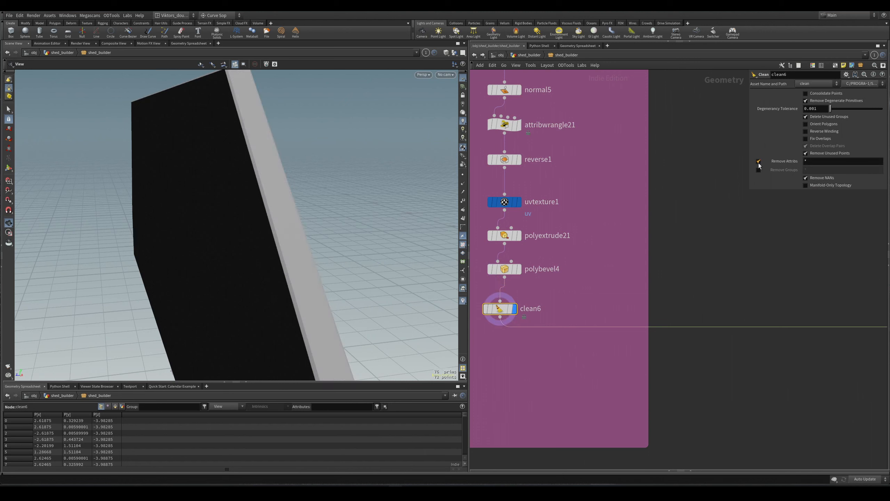
{"action": "left_click", "coordinate": [758, 171]}
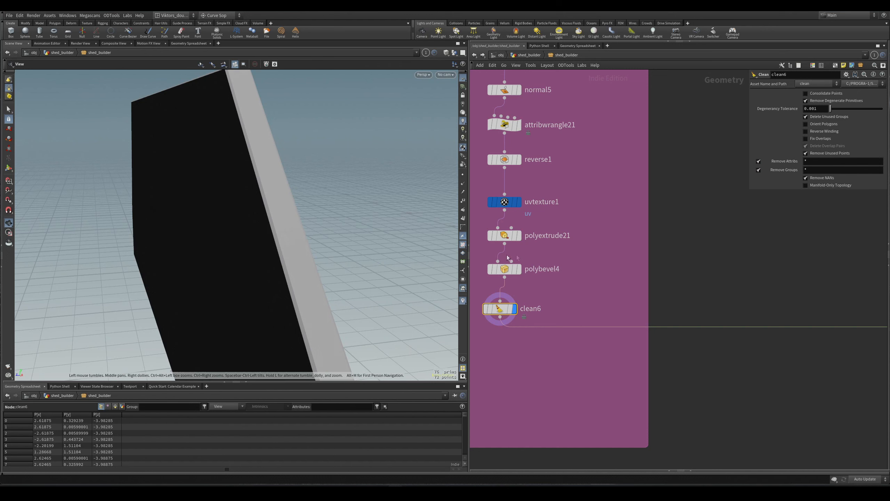
- Set Remove Attribs on clean6 to "* ^uv" so that all attributes except uv are removed
{"action": "scroll", "coordinate": [507, 258], "scroll_direction": "down", "scroll_amount": 10}
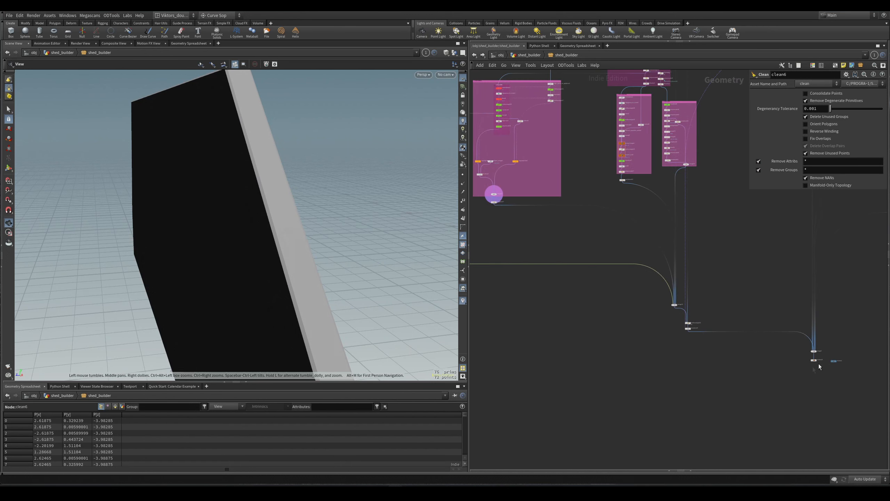
{"action": "middle_click_drag", "start_coordinate": [621, 338], "coordinate": [818, 386]}
{"action": "scroll", "coordinate": [624, 297], "scroll_direction": "up", "scroll_amount": 9}
{"action": "middle_click_drag", "start_coordinate": [639, 335], "coordinate": [593, 334]}
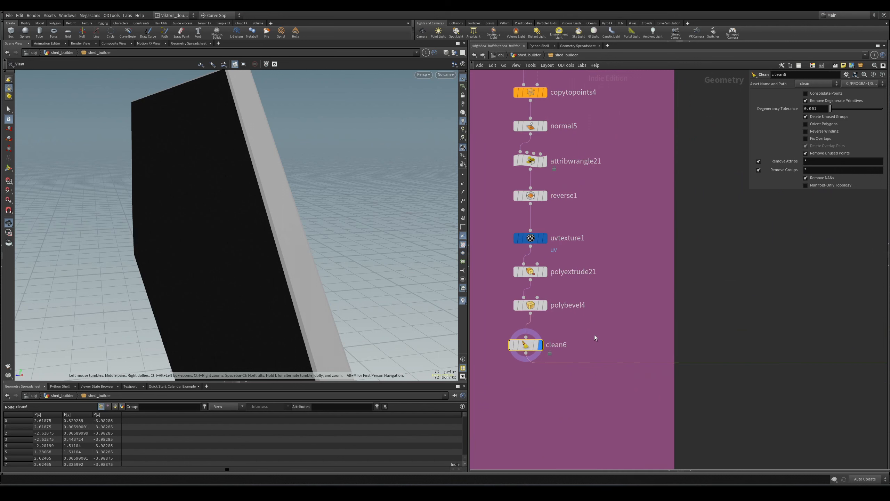
{"action": "left_click", "coordinate": [819, 161]}
{"action": "key", "text": "Return"}
{"action": "left_click_drag", "start_coordinate": [287, 189], "coordinate": [323, 249]}
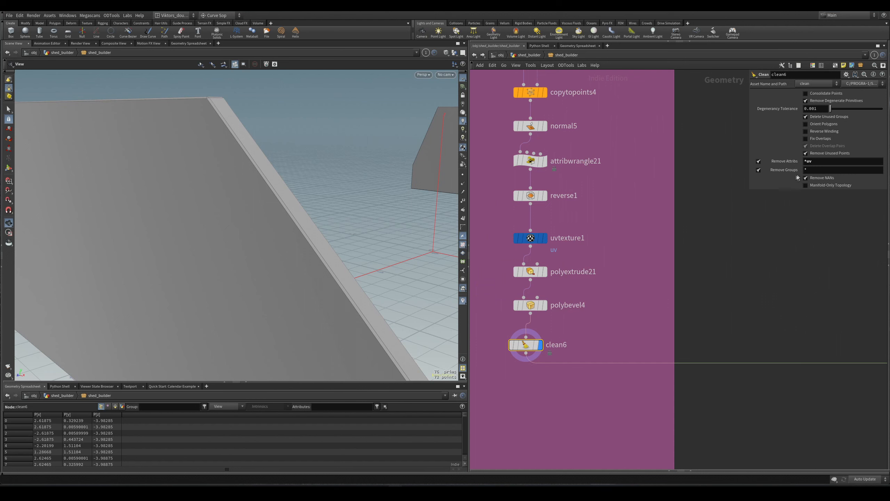
{"action": "left_click", "coordinate": [806, 162]}
{"action": "key", "text": "Return"}
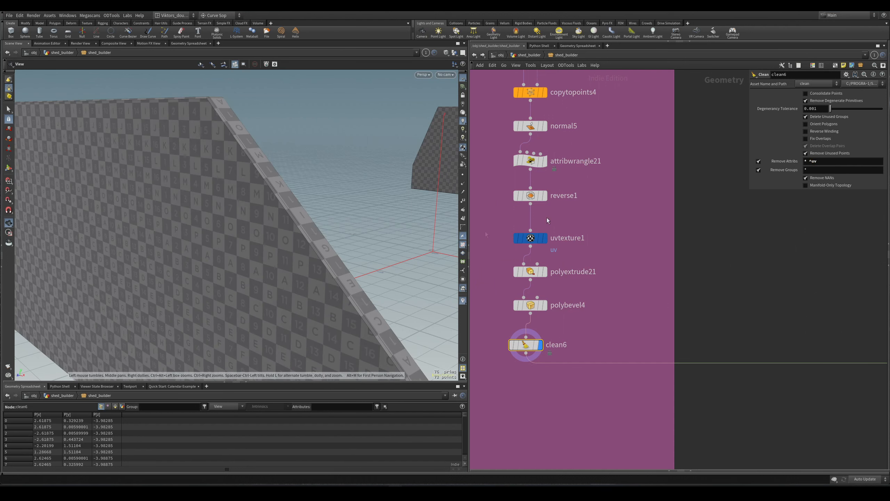
{"action": "left_click_drag", "start_coordinate": [361, 259], "coordinate": [306, 276]}
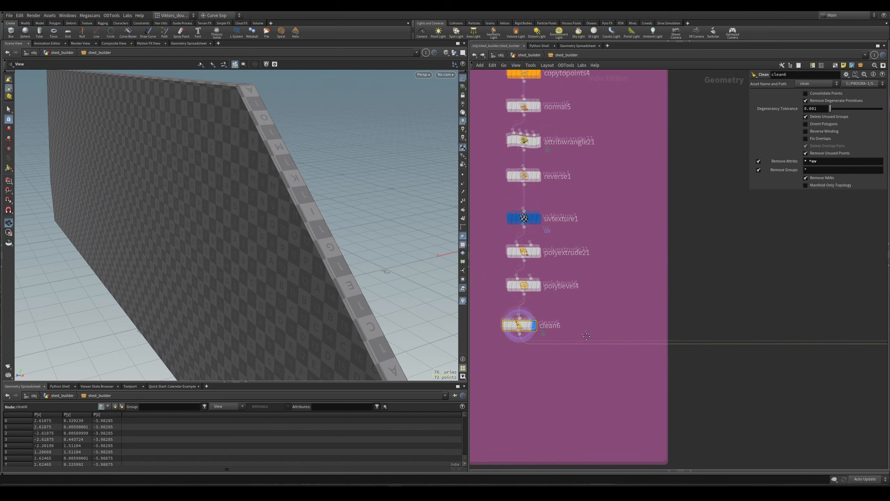
- Add a displayed Group node after clean6 and name its group gable
{"action": "key", "text": "Tab"}
{"action": "type", "text": "gr"}
{"action": "key", "text": "Down"}
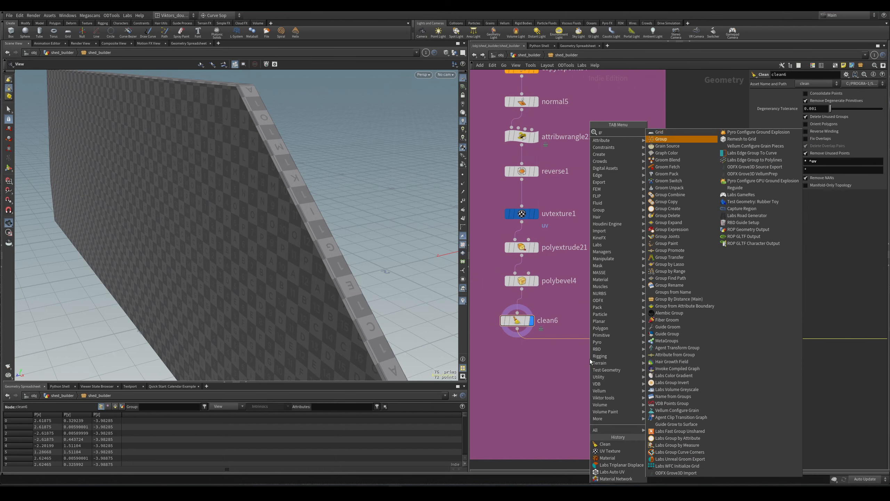
{"action": "key", "text": "Return"}
{"action": "left_click", "coordinate": [520, 367]}
{"action": "left_click", "coordinate": [532, 364]}
{"action": "double_click", "coordinate": [809, 94]}
{"action": "type", "text": "gable"}
- Select the nodes from copytopoints4 to the new Group node and lay them out in an even column
{"action": "scroll", "coordinate": [604, 332], "scroll_direction": "down", "scroll_amount": 5}
{"action": "scroll", "coordinate": [589, 353], "scroll_direction": "up", "scroll_amount": 1}
{"action": "left_click_drag", "start_coordinate": [590, 361], "coordinate": [545, 195]}
{"action": "key", "text": "l"}
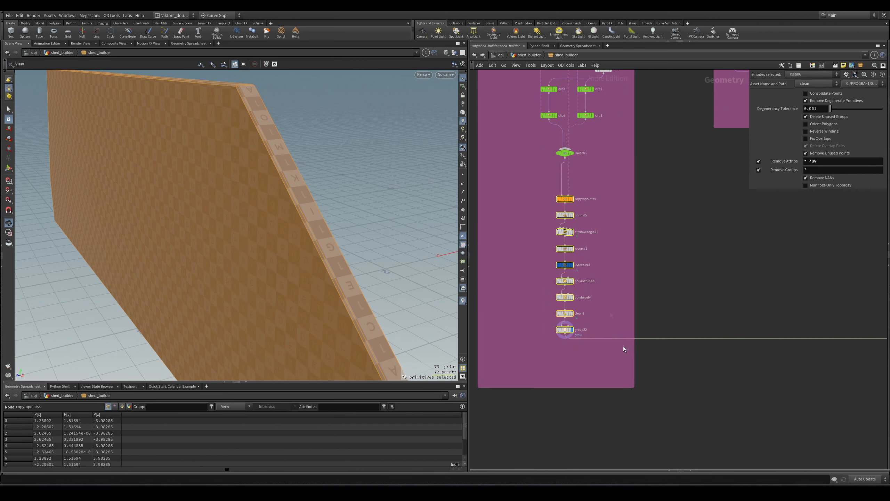
- Display the material1 node after the final merge and set its material group to gable
{"action": "scroll", "coordinate": [623, 345], "scroll_direction": "down", "scroll_amount": 7}
{"action": "middle_click_drag", "start_coordinate": [623, 345], "coordinate": [669, 310]}
{"action": "scroll", "coordinate": [571, 266], "scroll_direction": "up", "scroll_amount": 5}
{"action": "middle_click_drag", "start_coordinate": [571, 266], "coordinate": [667, 296]}
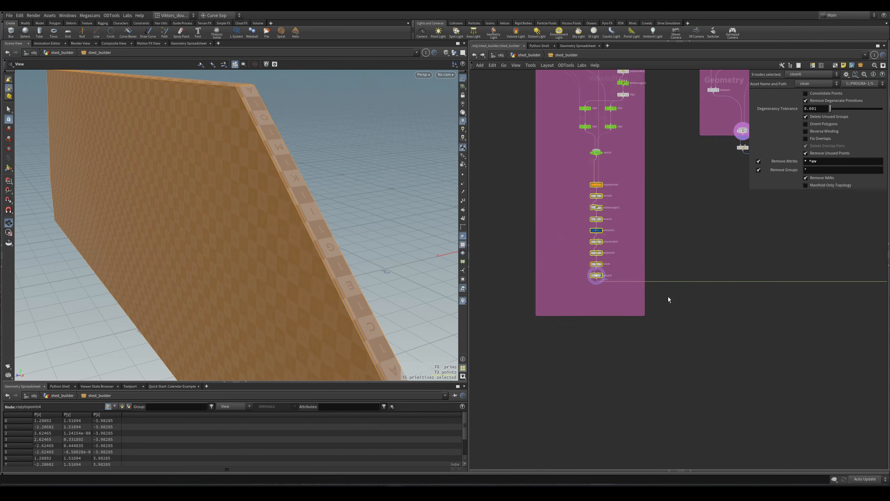
{"action": "key", "text": "1"}
{"action": "scroll", "coordinate": [700, 316], "scroll_direction": "up", "scroll_amount": 1}
{"action": "left_click", "coordinate": [684, 322]}
{"action": "left_click_drag", "start_coordinate": [749, 178], "coordinate": [709, 272]}
{"action": "left_click", "coordinate": [843, 137]}
{"action": "type", "text": "gable"}
- Assign the Wooden_Facade1 shader from matnet1 to the gable group and view the gable up close
{"action": "left_click", "coordinate": [874, 147]}
{"action": "left_click_drag", "start_coordinate": [864, 91], "coordinate": [748, 174]}
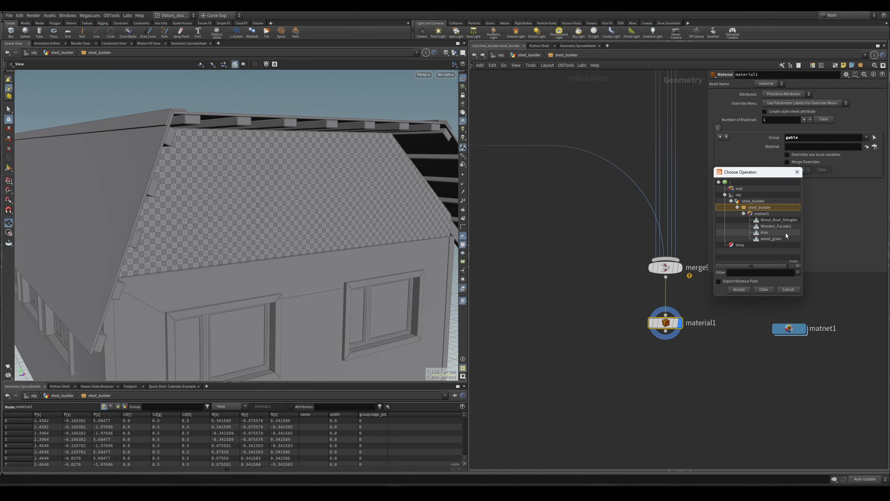
{"action": "left_click", "coordinate": [776, 226]}
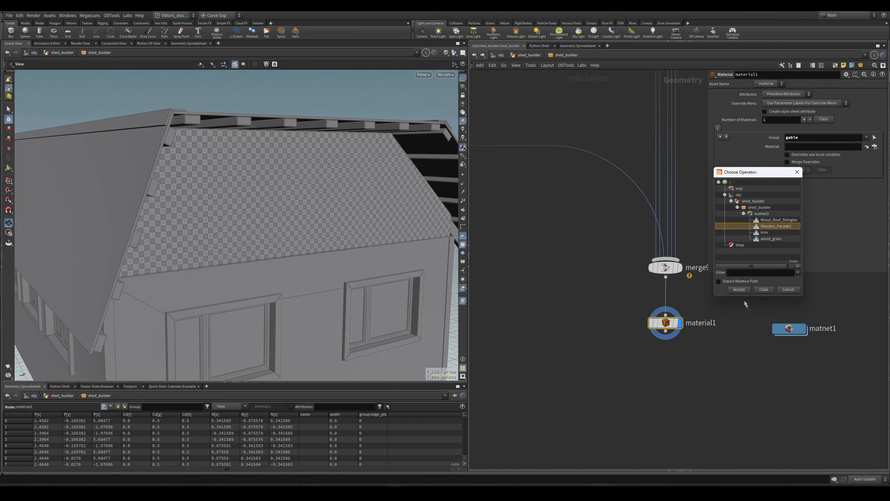
{"action": "left_click", "coordinate": [738, 289]}
{"action": "left_click_drag", "start_coordinate": [345, 226], "coordinate": [362, 245]}
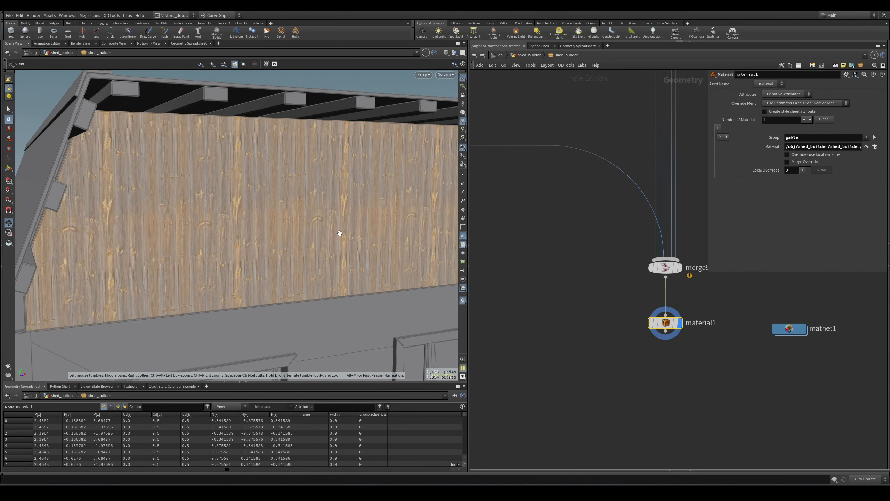
{"action": "left_click_drag", "start_coordinate": [332, 217], "coordinate": [345, 231]}
- Switch to Quixel Bridge, look at the Wooden Facade surface among the local Megascans, and return to Houdini
{"action": "key", "text": "alt+Tab"}
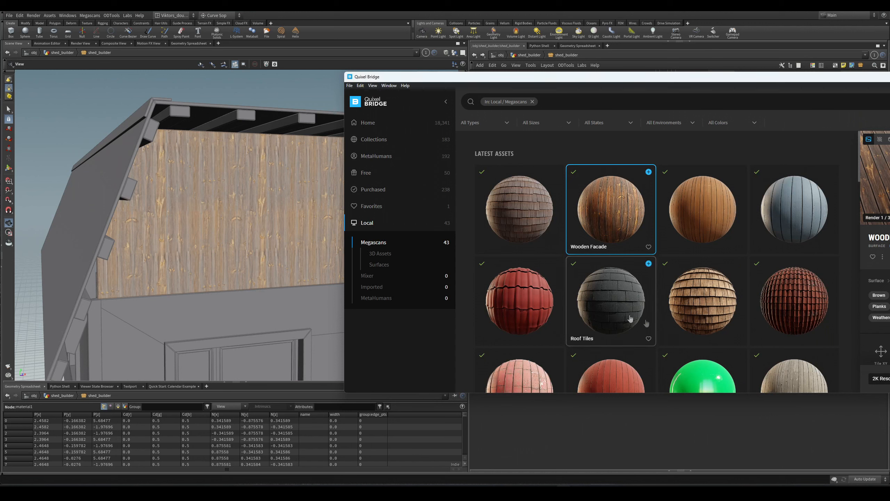
{"action": "left_click", "coordinate": [686, 231]}
{"action": "left_click", "coordinate": [647, 224]}
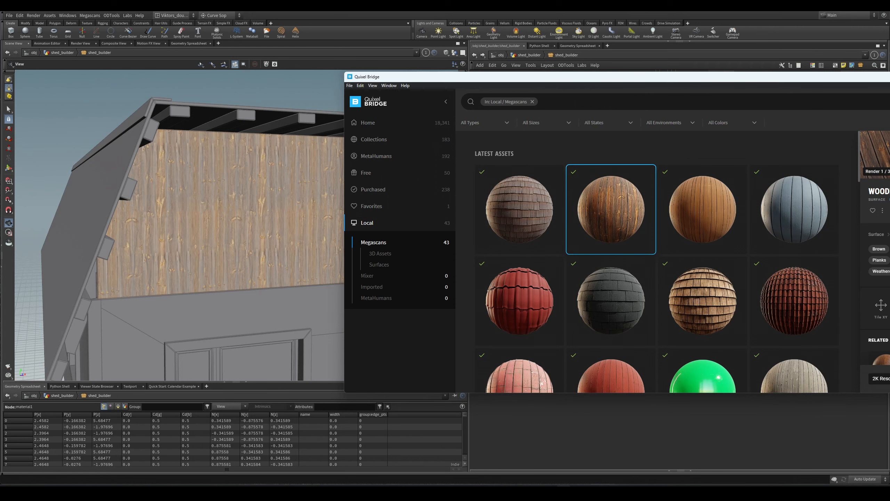
{"action": "key", "text": "alt+Tab"}
- Enter matnet1 and open the UV settings of the Wooden_Facade1 shader
{"action": "middle_click_drag", "start_coordinate": [693, 298], "coordinate": [618, 295]}
{"action": "scroll", "coordinate": [743, 317], "scroll_direction": "up", "scroll_amount": 3}
{"action": "left_click", "coordinate": [707, 336]}
{"action": "double_click", "coordinate": [707, 335]}
{"action": "scroll", "coordinate": [635, 263], "scroll_direction": "up", "scroll_amount": 2}
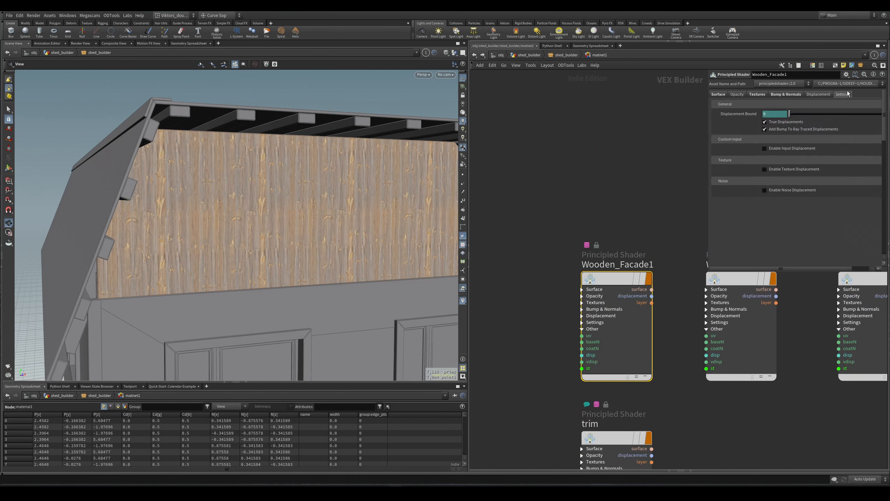
- Set the UV scale of the Wooden_Facade1 shader to 2 by 2
{"action": "middle_click_drag", "start_coordinate": [767, 190], "coordinate": [814, 197]}
{"action": "double_click", "coordinate": [772, 191]}
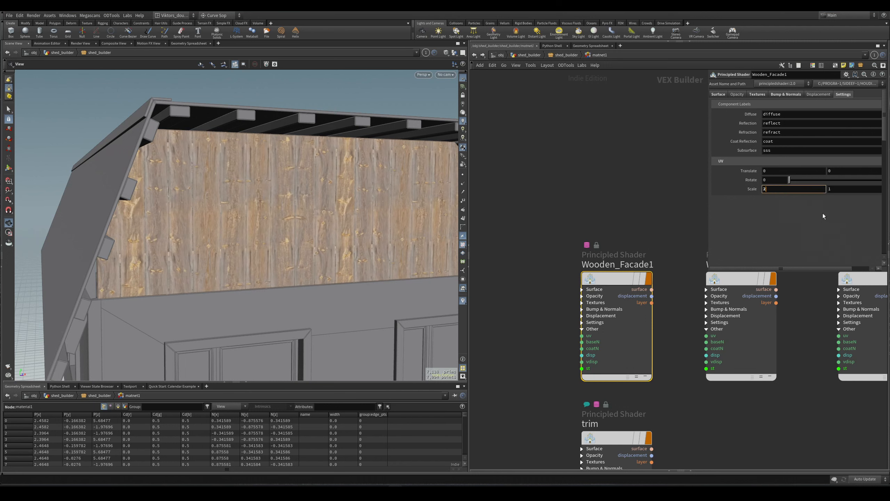
{"action": "key", "text": "Tab"}
{"action": "type", "text": "2"}
{"action": "key", "text": "Return"}
{"action": "left_click_drag", "start_coordinate": [349, 205], "coordinate": [369, 205]}
{"action": "scroll", "coordinate": [372, 209], "scroll_direction": "down", "scroll_amount": 3}
{"action": "scroll", "coordinate": [369, 205], "scroll_direction": "up", "scroll_amount": 5}
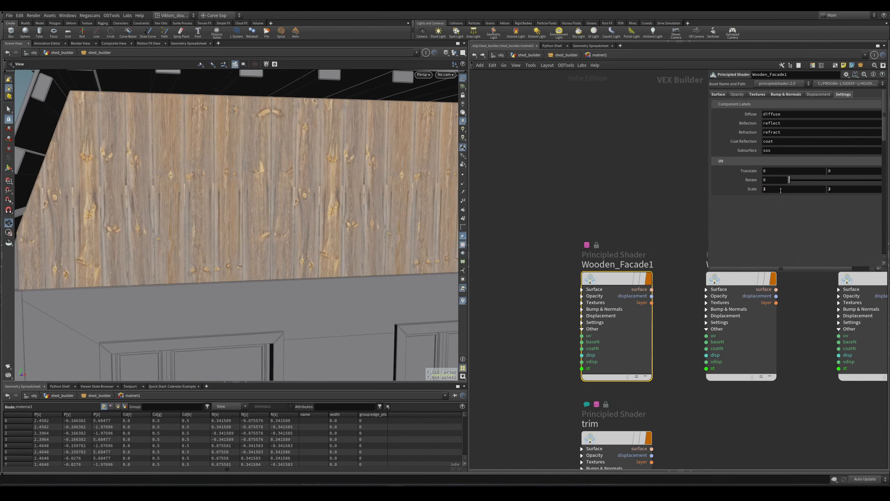
- Try a horizontal UV scale of 1.4 on Wooden_Facade1 and set it back to 2
{"action": "mouse_move", "coordinate": [781, 190]}
{"action": "middle_mouse_down"}
{"action": "mouse_move", "coordinate": [769, 192]}
{"action": "mouse_move", "coordinate": [782, 191]}
{"action": "middle_mouse_up"}
{"action": "scroll", "coordinate": [271, 230], "scroll_direction": "down", "scroll_amount": 5}
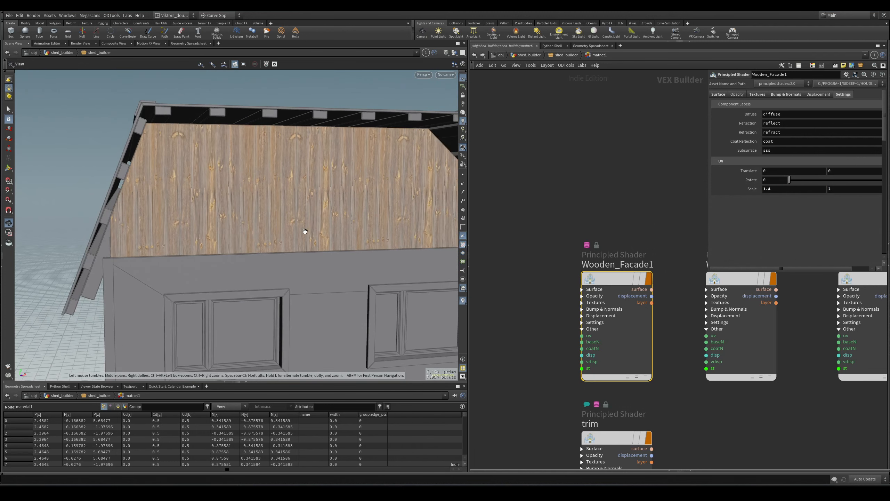
{"action": "double_click", "coordinate": [767, 189]}
{"action": "type", "text": "2"}
{"action": "key", "text": "Return"}
- Examine the wood planks on the gable from near and far, with and without wireframe
{"action": "scroll", "coordinate": [367, 199], "scroll_direction": "down", "scroll_amount": 3}
{"action": "mouse_move", "coordinate": [367, 199]}
{"action": "left_mouse_down"}
{"action": "mouse_move", "coordinate": [341, 250]}
{"action": "mouse_move", "coordinate": [359, 268]}
{"action": "mouse_move", "coordinate": [363, 243]}
{"action": "mouse_move", "coordinate": [327, 228]}
{"action": "mouse_move", "coordinate": [306, 242]}
{"action": "mouse_move", "coordinate": [304, 266]}
{"action": "mouse_move", "coordinate": [274, 237]}
{"action": "mouse_move", "coordinate": [347, 211]}
{"action": "mouse_move", "coordinate": [326, 252]}
{"action": "mouse_move", "coordinate": [343, 260]}
{"action": "mouse_move", "coordinate": [332, 214]}
{"action": "mouse_move", "coordinate": [305, 219]}
{"action": "mouse_move", "coordinate": [294, 211]}
{"action": "mouse_move", "coordinate": [305, 215]}
{"action": "left_mouse_up"}
{"action": "scroll", "coordinate": [341, 249], "scroll_direction": "down", "scroll_amount": 3}
{"action": "scroll", "coordinate": [327, 228], "scroll_direction": "up", "scroll_amount": 6}
{"action": "scroll", "coordinate": [306, 242], "scroll_direction": "down", "scroll_amount": 5}
{"action": "key", "text": "shift+w"}
{"action": "key", "text": "shift+w"}
{"action": "scroll", "coordinate": [339, 225], "scroll_direction": "down", "scroll_amount": 2}
{"action": "scroll", "coordinate": [332, 214], "scroll_direction": "down", "scroll_amount": 1}
- Undo the last UV scale change on Wooden_Facade1 and return to the shed_builder network with the house in view
{"action": "mouse_move", "coordinate": [787, 190]}
{"action": "middle_mouse_down"}
{"action": "mouse_move", "coordinate": [806, 191]}
{"action": "mouse_move", "coordinate": [785, 193]}
{"action": "middle_mouse_up"}
{"action": "key", "text": "ctrl+z"}
{"action": "key", "text": "u"}
{"action": "left_click", "coordinate": [616, 317]}
{"action": "mouse_move", "coordinate": [370, 161]}
{"action": "right_mouse_down"}
{"action": "mouse_move", "coordinate": [370, 182]}
{"action": "mouse_move", "coordinate": [374, 155]}
{"action": "right_mouse_up"}
{"action": "left_click_drag", "start_coordinate": [354, 161], "coordinate": [338, 171]}
{"action": "right_click_drag", "start_coordinate": [338, 171], "coordinate": [302, 253]}
{"action": "left_click_drag", "start_coordinate": [302, 253], "coordinate": [264, 236]}
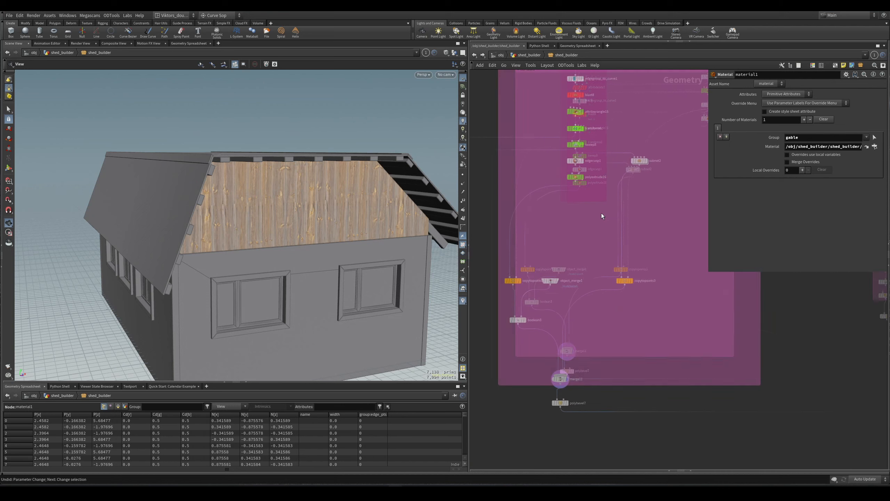
- Display the output of polybevel7 and frame the roof timber structure in the viewport
{"action": "scroll", "coordinate": [600, 213], "scroll_direction": "up", "scroll_amount": 2}
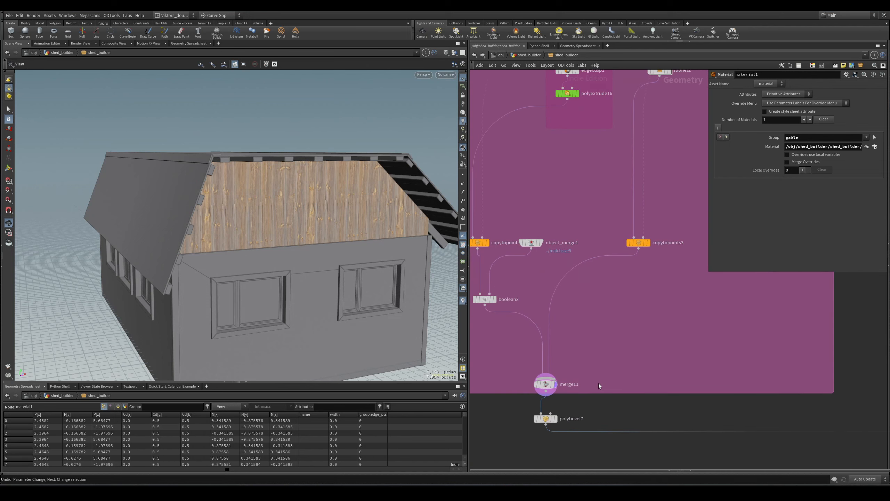
{"action": "left_click", "coordinate": [555, 419]}
{"action": "key", "text": "space+h"}
{"action": "left_click_drag", "start_coordinate": [243, 274], "coordinate": [319, 244]}
{"action": "scroll", "coordinate": [658, 305], "scroll_direction": "down", "scroll_amount": 3}
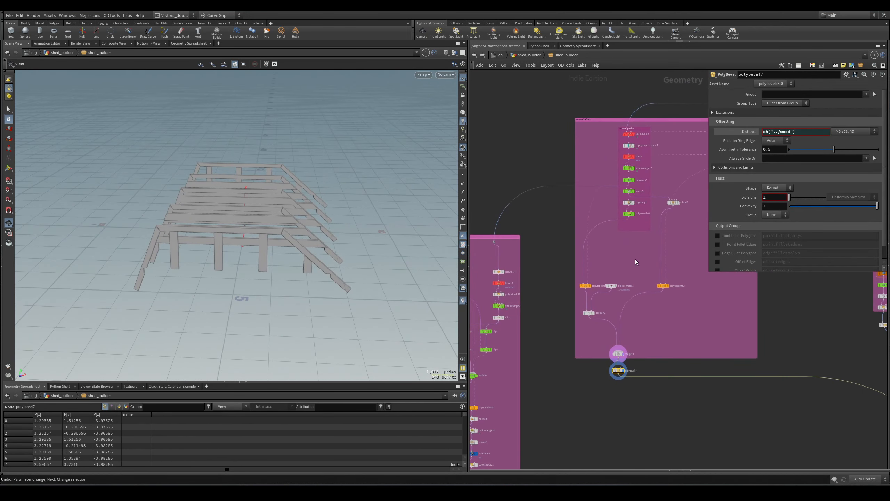
{"action": "left_click_drag", "start_coordinate": [708, 270], "coordinate": [740, 269]}
- Compare the outputs of boolean3, object_merge1 and copytopoints2 to see how the rafters are notched
{"action": "scroll", "coordinate": [599, 286], "scroll_direction": "up", "scroll_amount": 5}
{"action": "left_click", "coordinate": [583, 367]}
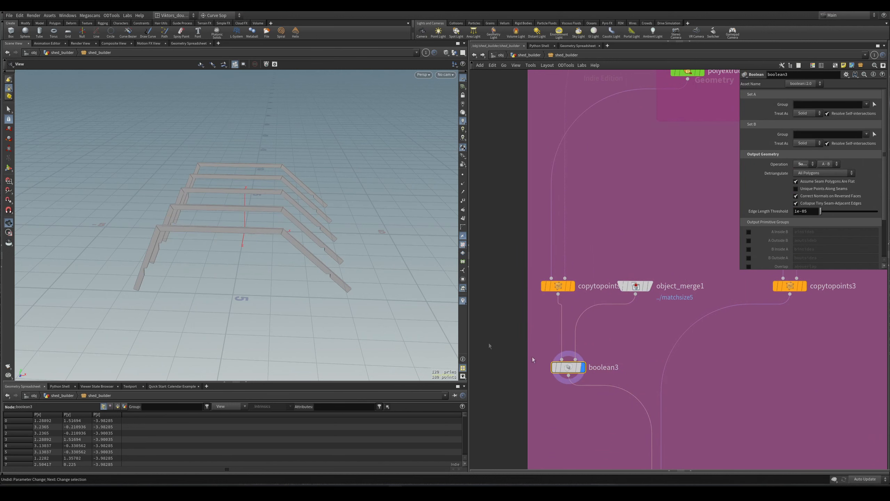
{"action": "scroll", "coordinate": [296, 254], "scroll_direction": "up", "scroll_amount": 4}
{"action": "left_click", "coordinate": [650, 286]}
{"action": "left_click_drag", "start_coordinate": [326, 243], "coordinate": [324, 228]}
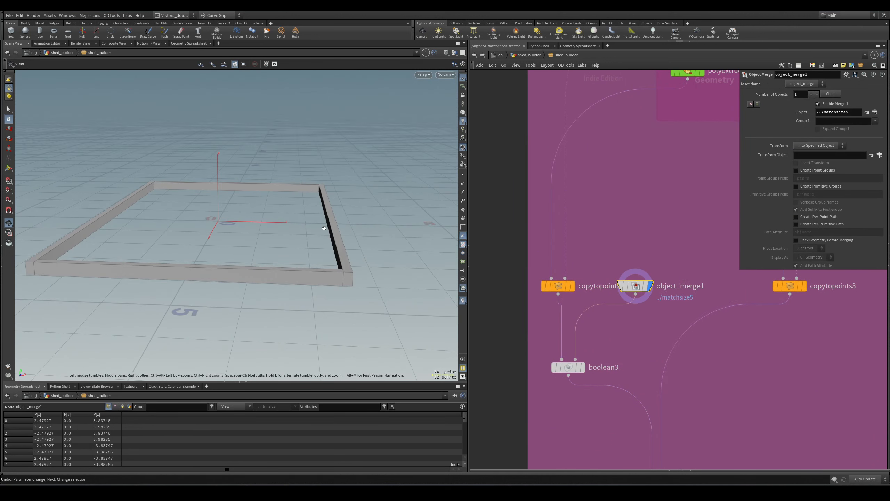
{"action": "scroll", "coordinate": [372, 273], "scroll_direction": "up", "scroll_amount": 8}
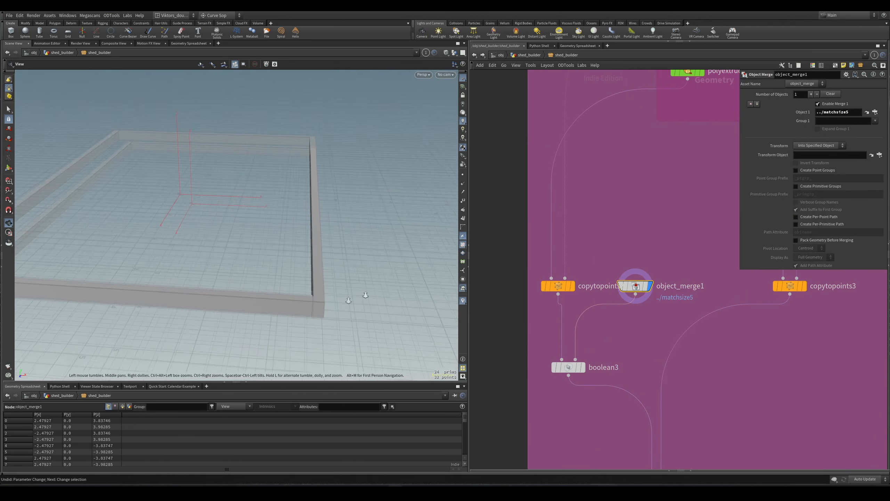
{"action": "left_click_drag", "start_coordinate": [318, 294], "coordinate": [317, 308]}
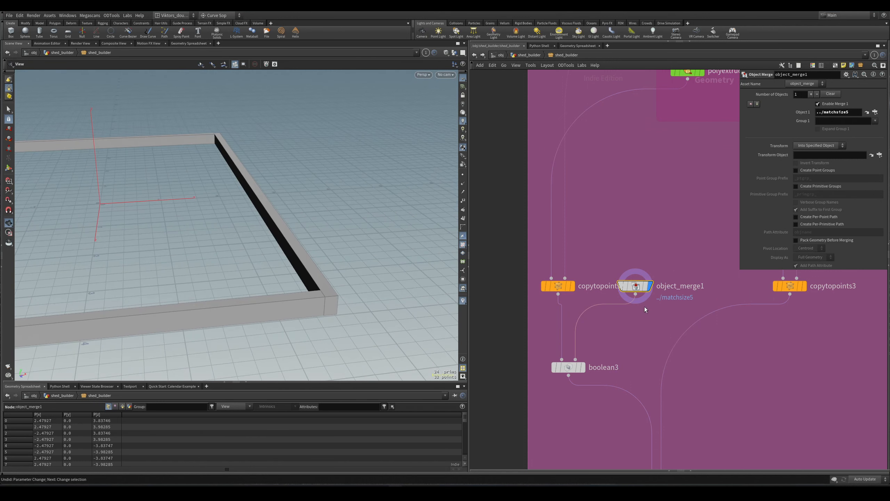
{"action": "left_click_drag", "start_coordinate": [317, 290], "coordinate": [306, 273]}
{"action": "left_click", "coordinate": [562, 286]}
{"action": "key", "text": "r"}
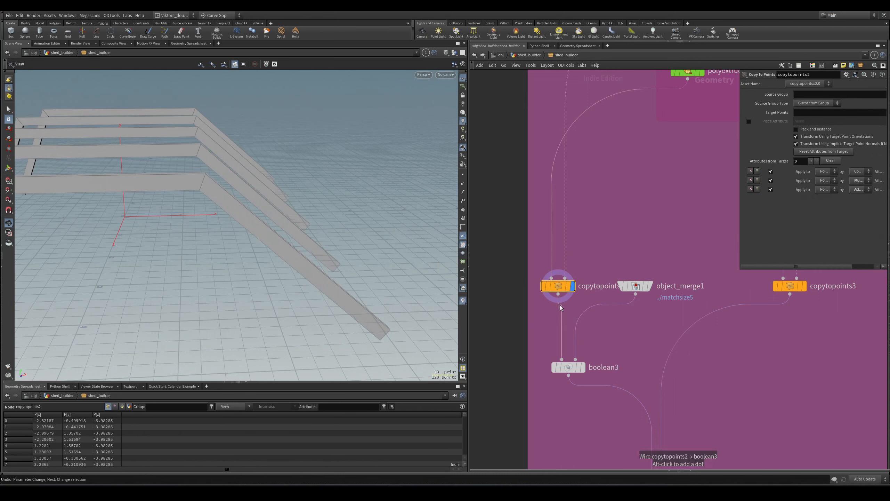
{"action": "left_click", "coordinate": [570, 368]}
{"action": "key", "text": "r"}
- Display sweep8 and examine the flat rafter profile from several angles
{"action": "middle_click_drag", "start_coordinate": [656, 340], "coordinate": [641, 365]}
{"action": "scroll", "coordinate": [642, 366], "scroll_direction": "down", "scroll_amount": 3}
{"action": "scroll", "coordinate": [656, 268], "scroll_direction": "up", "scroll_amount": 3}
{"action": "middle_click_drag", "start_coordinate": [658, 267], "coordinate": [631, 302]}
{"action": "left_click", "coordinate": [641, 145]}
{"action": "key", "text": "r"}
{"action": "left_click_drag", "start_coordinate": [315, 203], "coordinate": [288, 236]}
{"action": "middle_click_drag", "start_coordinate": [288, 236], "coordinate": [379, 204]}
{"action": "scroll", "coordinate": [379, 204], "scroll_direction": "down", "scroll_amount": 3}
{"action": "left_click_drag", "start_coordinate": [380, 205], "coordinate": [298, 263]}
{"action": "scroll", "coordinate": [628, 376], "scroll_direction": "down", "scroll_amount": 3}
{"action": "middle_click_drag", "start_coordinate": [599, 394], "coordinate": [608, 323]}
{"action": "scroll", "coordinate": [608, 323], "scroll_direction": "up", "scroll_amount": 3}
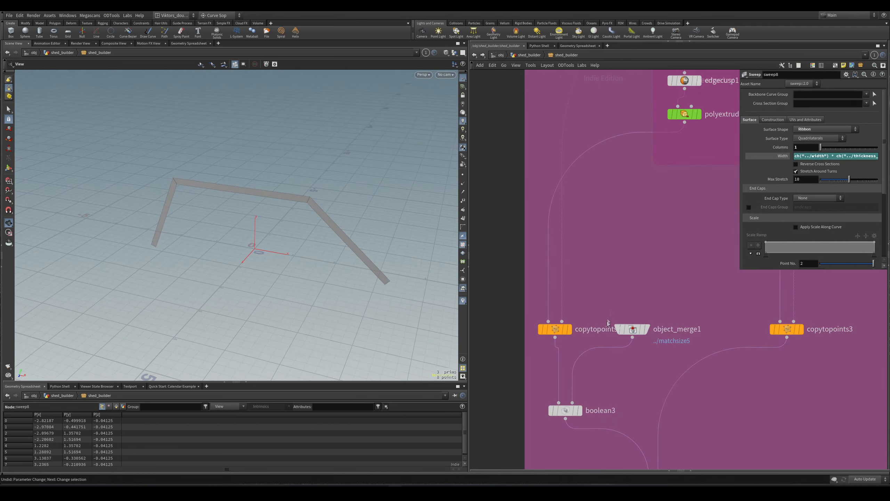
- Step through the outputs of copytopoints2, sweep8, polyextrude16 and object_merge1 to check the build order of the rafters
{"action": "left_click", "coordinate": [557, 329]}
{"action": "key", "text": "r"}
{"action": "middle_click_drag", "start_coordinate": [697, 143], "coordinate": [634, 213]}
{"action": "middle_click_drag", "start_coordinate": [665, 152], "coordinate": [639, 202]}
{"action": "left_click", "coordinate": [596, 169]}
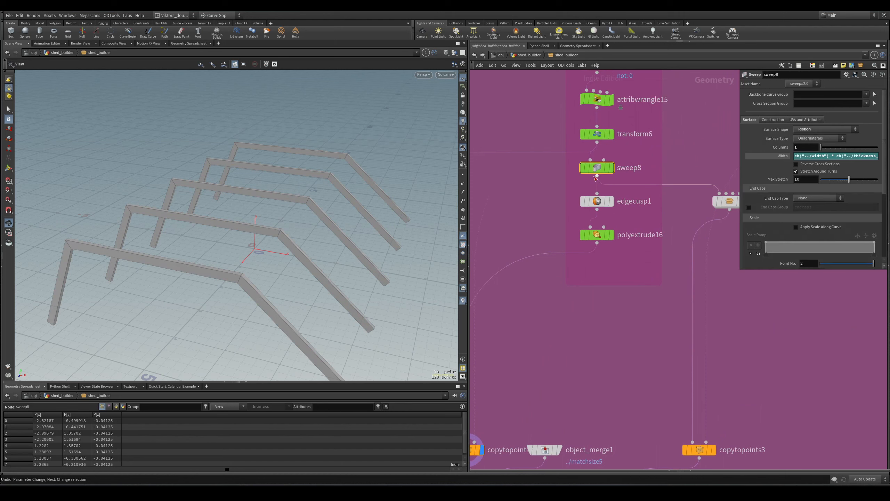
{"action": "key", "text": "r"}
{"action": "left_click", "coordinate": [599, 235]}
{"action": "key", "text": "r"}
{"action": "scroll", "coordinate": [576, 329], "scroll_direction": "down", "scroll_amount": 3}
{"action": "middle_click_drag", "start_coordinate": [562, 361], "coordinate": [621, 268]}
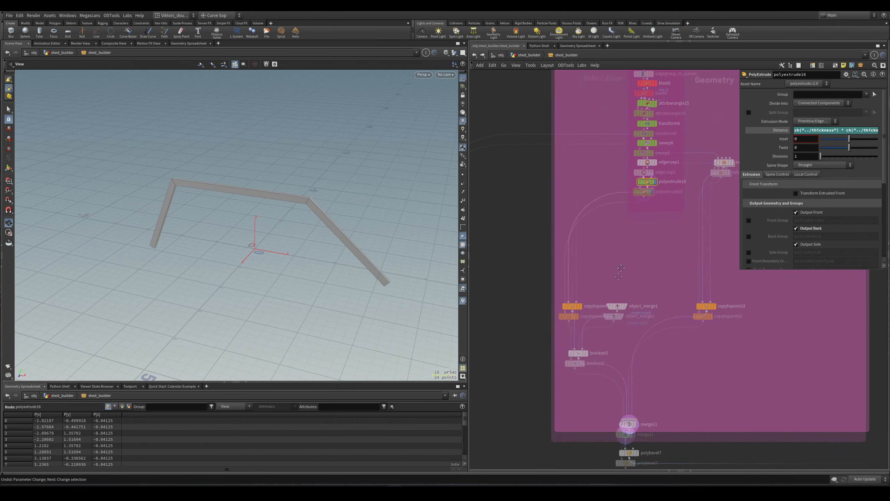
{"action": "scroll", "coordinate": [620, 271], "scroll_direction": "up", "scroll_amount": 3}
{"action": "left_click", "coordinate": [627, 319]}
{"action": "key", "text": "r"}
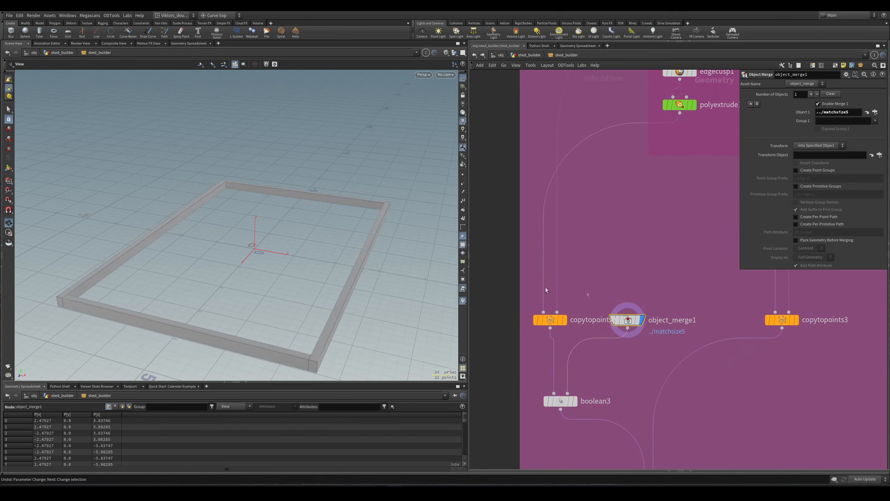
{"action": "middle_click_drag", "start_coordinate": [650, 335], "coordinate": [645, 341]}
{"action": "scroll", "coordinate": [633, 340], "scroll_direction": "down", "scroll_amount": 2}
{"action": "scroll", "coordinate": [601, 297], "scroll_direction": "up", "scroll_amount": 1}
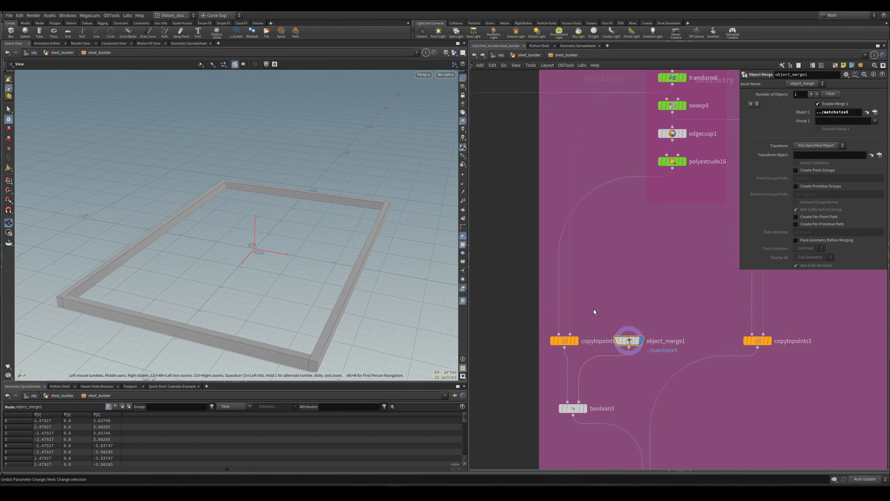
- Disconnect polyextrude16 from copytopoints2 and display the sweep8 output
{"action": "left_click_drag", "start_coordinate": [565, 340], "coordinate": [581, 240]}
{"action": "scroll", "coordinate": [588, 294], "scroll_direction": "up", "scroll_amount": 2}
{"action": "middle_click_drag", "start_coordinate": [588, 294], "coordinate": [586, 298]}
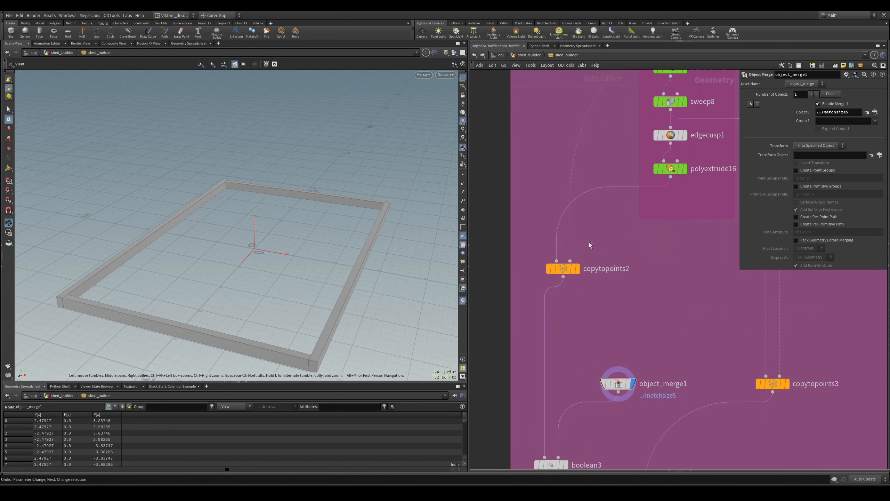
{"action": "middle_click_drag", "start_coordinate": [598, 139], "coordinate": [583, 215]}
{"action": "middle_click_drag", "start_coordinate": [589, 260], "coordinate": [600, 187]}
{"action": "left_click_drag", "start_coordinate": [566, 277], "coordinate": [554, 390]}
{"action": "left_click", "coordinate": [608, 194]}
{"action": "key", "text": "Delete"}
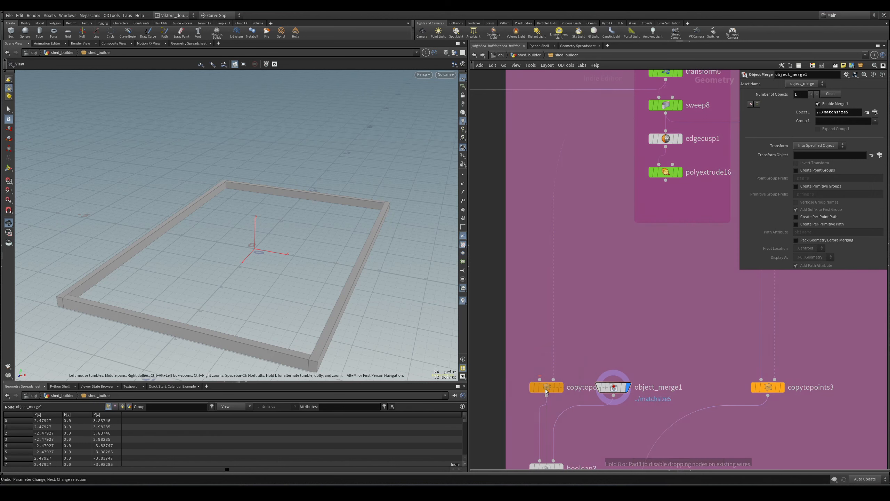
{"action": "middle_click_drag", "start_coordinate": [622, 160], "coordinate": [605, 286]}
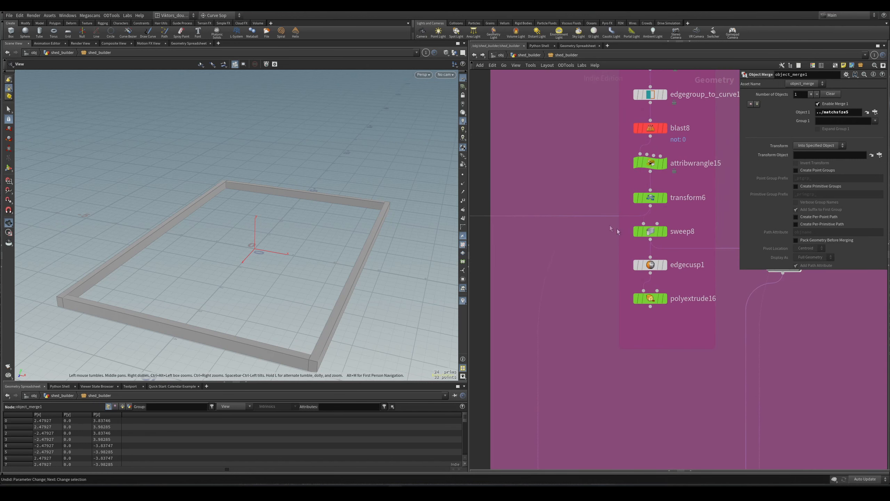
{"action": "left_click", "coordinate": [650, 231]}
{"action": "left_click", "coordinate": [664, 231]}
- Replace object_merge1 and boolean3 with duplicates placed above copytopoints2 and detached from it
{"action": "middle_click_drag", "start_coordinate": [592, 419], "coordinate": [632, 255]}
{"action": "scroll", "coordinate": [632, 261], "scroll_direction": "down", "scroll_amount": 1}
{"action": "left_click_drag", "start_coordinate": [629, 377], "coordinate": [557, 427]}
{"action": "left_click", "coordinate": [637, 331], "text": "shift"}
{"action": "left_click_drag", "start_coordinate": [636, 330], "coordinate": [649, 209], "text": "alt"}
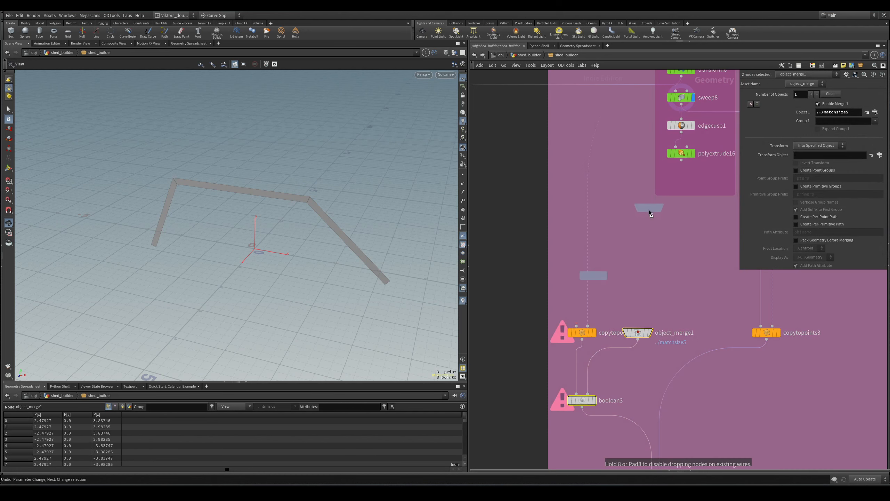
{"action": "left_click_drag", "start_coordinate": [606, 387], "coordinate": [553, 411]}
{"action": "key", "text": "Delete"}
{"action": "left_click", "coordinate": [637, 333]}
{"action": "key", "text": "Delete"}
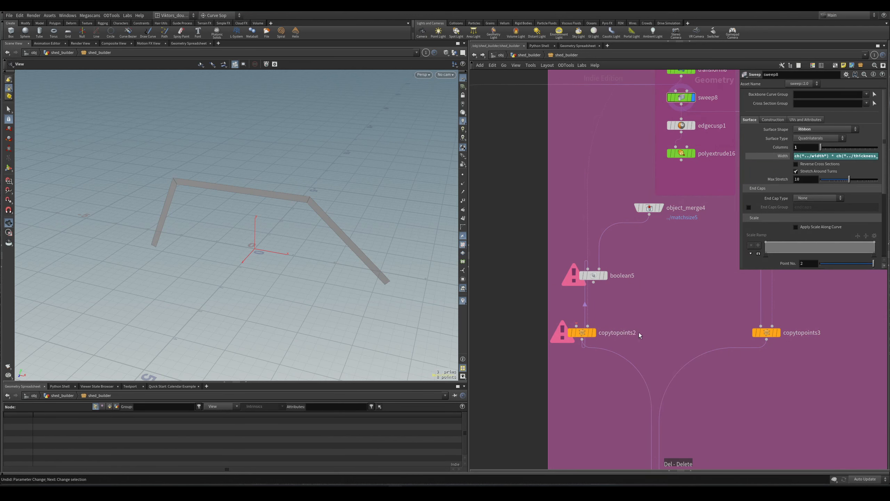
{"action": "middle_click_drag", "start_coordinate": [637, 336], "coordinate": [616, 383]}
{"action": "left_click_drag", "start_coordinate": [574, 323], "coordinate": [607, 308]}
{"action": "key", "text": "Delete"}
- Wire sweep8 into the first input of boolean5 and display the notched flat rafter
{"action": "middle_click_drag", "start_coordinate": [613, 224], "coordinate": [595, 290]}
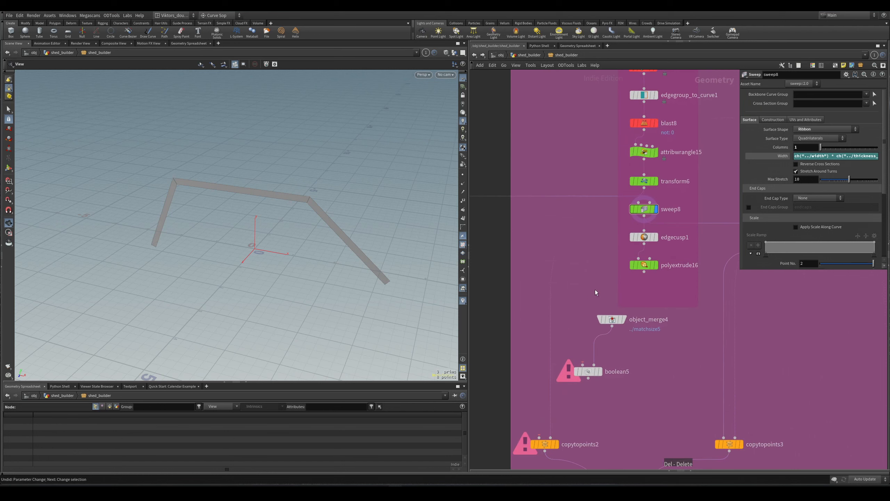
{"action": "scroll", "coordinate": [654, 200], "scroll_direction": "up", "scroll_amount": 2}
{"action": "left_click", "coordinate": [637, 214]}
{"action": "left_click", "coordinate": [637, 223]}
{"action": "middle_click_drag", "start_coordinate": [639, 227], "coordinate": [694, 162]}
{"action": "left_click", "coordinate": [604, 371]}
{"action": "left_click", "coordinate": [647, 307]}
{"action": "left_click", "coordinate": [629, 381]}
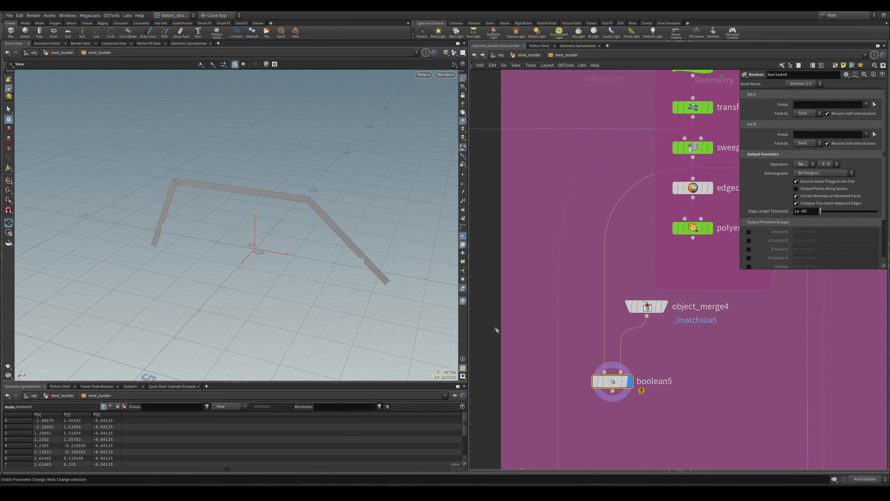
{"action": "left_click_drag", "start_coordinate": [346, 287], "coordinate": [367, 235]}
{"action": "scroll", "coordinate": [373, 260], "scroll_direction": "up", "scroll_amount": 5}
{"action": "scroll", "coordinate": [373, 256], "scroll_direction": "up", "scroll_amount": 4}
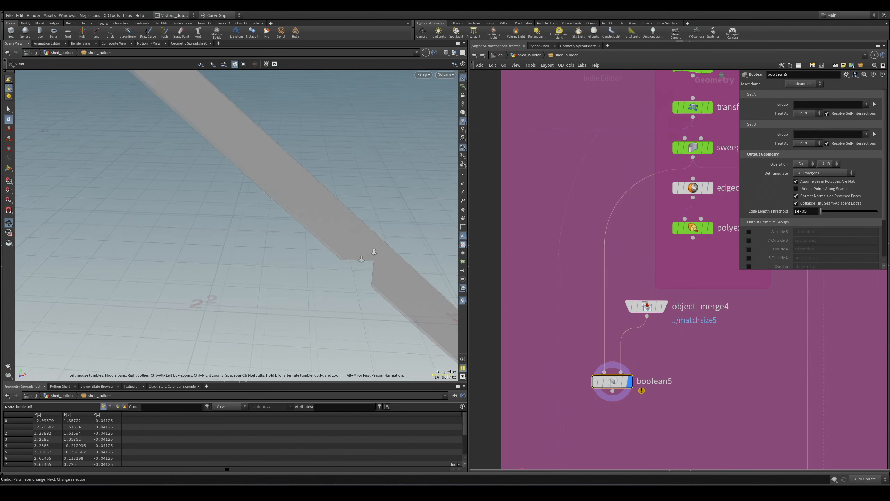
{"action": "scroll", "coordinate": [681, 387], "scroll_direction": "down", "scroll_amount": 2}
- Detach edgecusp1 and polyextrude16 from sweep8 and move them below boolean5
{"action": "left_click_drag", "start_coordinate": [687, 411], "coordinate": [613, 320]}
{"action": "left_click_drag", "start_coordinate": [644, 315], "coordinate": [626, 288]}
{"action": "left_click", "coordinate": [669, 322]}
{"action": "middle_click_drag", "start_coordinate": [703, 311], "coordinate": [647, 333]}
{"action": "left_click_drag", "start_coordinate": [659, 296], "coordinate": [650, 260]}
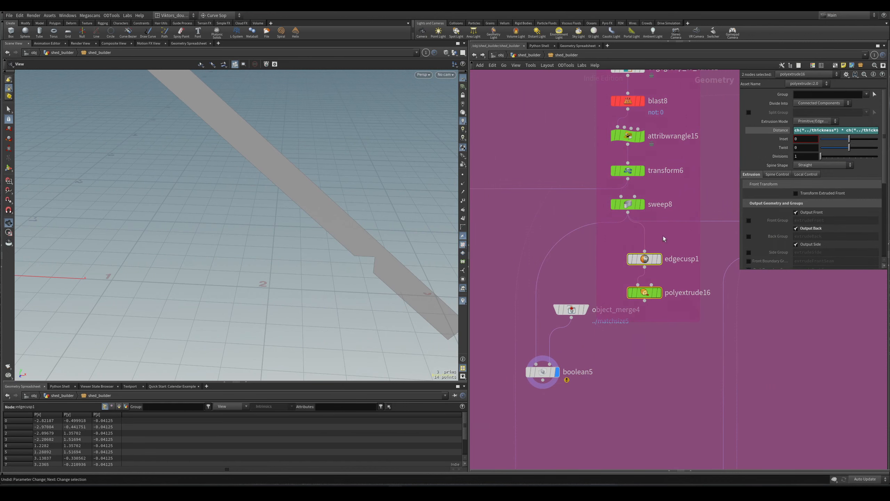
{"action": "left_click_drag", "start_coordinate": [613, 227], "coordinate": [675, 300]}
{"action": "left_click_drag", "start_coordinate": [648, 260], "coordinate": [575, 415]}
{"action": "middle_click_drag", "start_coordinate": [640, 391], "coordinate": [642, 387]}
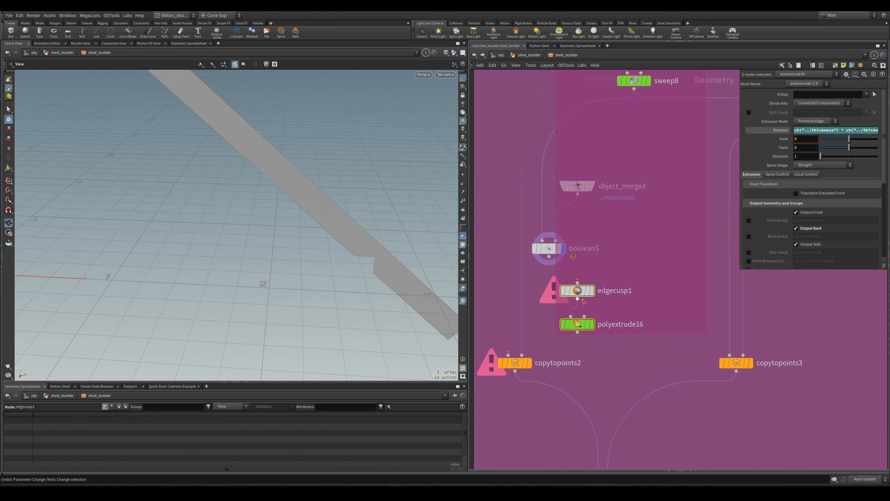
{"action": "left_click_drag", "start_coordinate": [581, 296], "coordinate": [630, 359]}
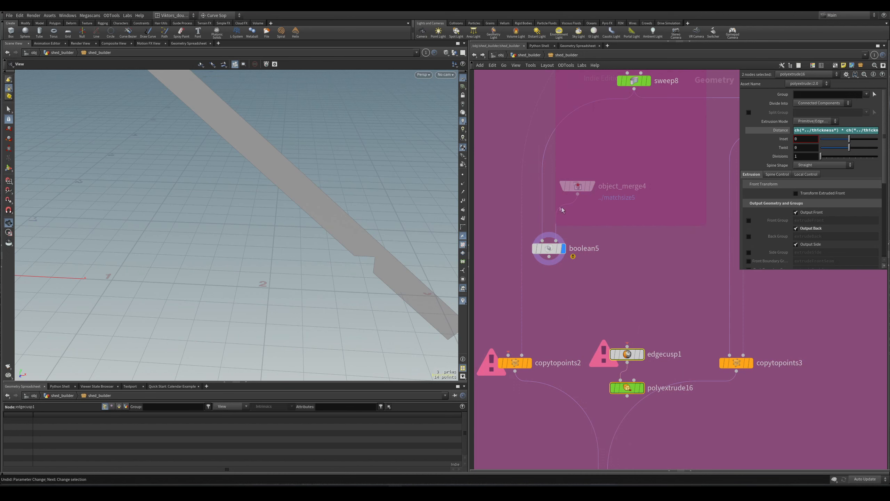
- Place object_merge4 and boolean5 under sweep8, then wire boolean5 into edgecusp1 and display edgecusp1
{"action": "left_click_drag", "start_coordinate": [636, 274], "coordinate": [533, 185]}
{"action": "left_click_drag", "start_coordinate": [583, 184], "coordinate": [670, 151]}
{"action": "middle_click_drag", "start_coordinate": [663, 284], "coordinate": [654, 278]}
{"action": "left_click_drag", "start_coordinate": [654, 277], "coordinate": [602, 378]}
{"action": "left_click_drag", "start_coordinate": [621, 349], "coordinate": [630, 285]}
{"action": "left_click", "coordinate": [630, 282]}
{"action": "left_click", "coordinate": [629, 273]}
{"action": "left_click", "coordinate": [629, 226]}
{"action": "left_click", "coordinate": [641, 284]}
- Align boolean5, edgecusp1 and polyextrude16 in a column and display the extruded rafter
{"action": "key", "text": "s"}
{"action": "left_click", "coordinate": [320, 223]}
{"action": "right_click_drag", "start_coordinate": [320, 224], "coordinate": [265, 196], "text": "alt"}
{"action": "left_click", "coordinate": [276, 185]}
{"action": "left_click", "coordinate": [276, 179]}
{"action": "middle_click_drag", "start_coordinate": [549, 210], "coordinate": [530, 252]}
{"action": "left_click_drag", "start_coordinate": [553, 228], "coordinate": [617, 307]}
{"action": "key", "text": "a"}
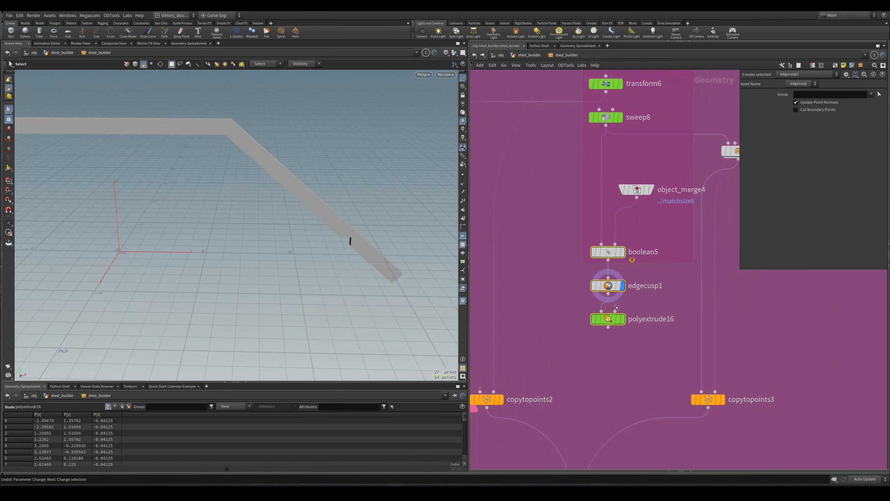
{"action": "left_click_drag", "start_coordinate": [646, 362], "coordinate": [592, 316]}
{"action": "left_click", "coordinate": [623, 319]}
{"action": "left_click_drag", "start_coordinate": [371, 253], "coordinate": [342, 257], "text": "alt"}
{"action": "scroll", "coordinate": [670, 293], "scroll_direction": "down", "scroll_amount": 3}
{"action": "middle_click_drag", "start_coordinate": [670, 293], "coordinate": [642, 301]}
{"action": "scroll", "coordinate": [640, 263], "scroll_direction": "up", "scroll_amount": 3}
{"action": "middle_click_drag", "start_coordinate": [639, 263], "coordinate": [621, 281]}
- Move polyextrude16 below the network box, wire it into copytopoints2 and display the copied rafters
{"action": "left_click_drag", "start_coordinate": [614, 206], "coordinate": [528, 413]}
{"action": "left_click_drag", "start_coordinate": [547, 300], "coordinate": [551, 247]}
{"action": "left_click", "coordinate": [575, 389]}
{"action": "scroll", "coordinate": [576, 391], "scroll_direction": "down", "scroll_amount": 4}
{"action": "middle_click_drag", "start_coordinate": [578, 393], "coordinate": [627, 337]}
{"action": "left_click_drag", "start_coordinate": [624, 324], "coordinate": [608, 298]}
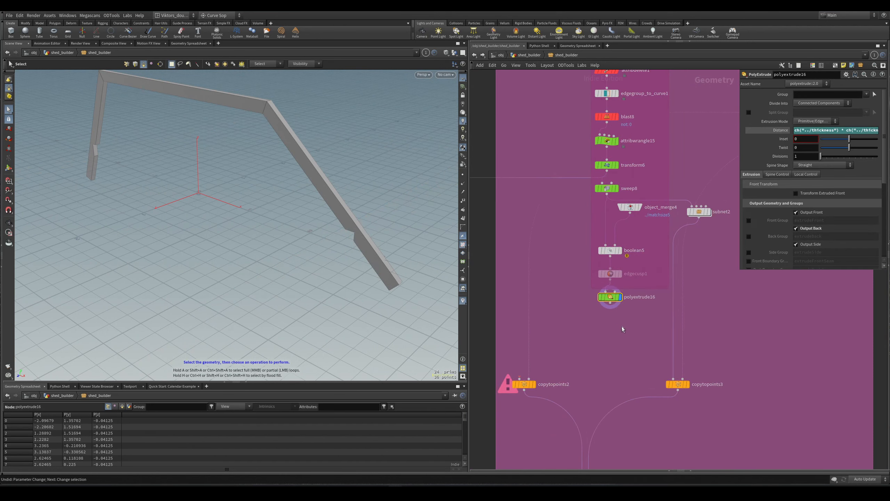
{"action": "left_click", "coordinate": [610, 302]}
{"action": "middle_click_drag", "start_coordinate": [525, 372], "coordinate": [567, 353]}
{"action": "left_click", "coordinate": [563, 360]}
{"action": "left_click", "coordinate": [577, 366]}
{"action": "left_click_drag", "start_coordinate": [316, 197], "coordinate": [305, 258], "text": "alt"}
{"action": "scroll", "coordinate": [364, 175], "scroll_direction": "down", "scroll_amount": 4}
{"action": "left_click_drag", "start_coordinate": [305, 258], "coordinate": [291, 263], "text": "alt"}
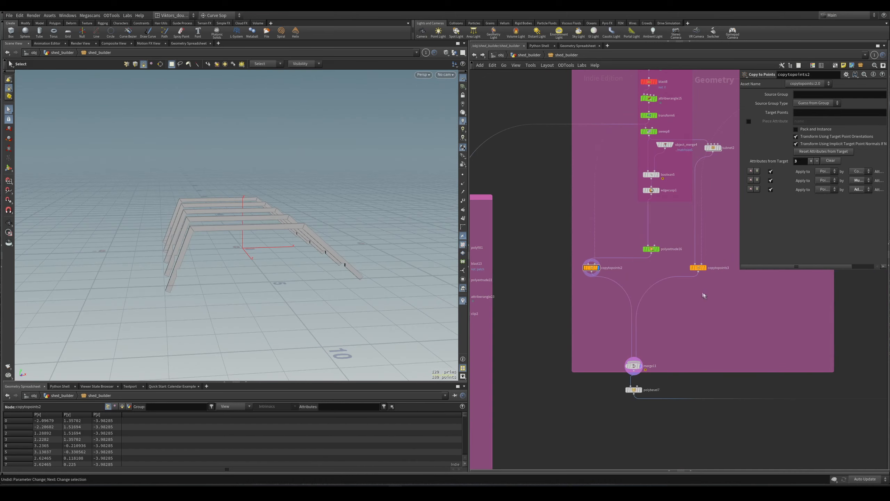
- Insert a UV Texture node between edgecusp1 and polyextrude16 and display its result
{"action": "scroll", "coordinate": [673, 241], "scroll_direction": "up", "scroll_amount": 4}
{"action": "middle_click_drag", "start_coordinate": [671, 232], "coordinate": [683, 288]}
{"action": "left_click", "coordinate": [649, 216]}
{"action": "left_click", "coordinate": [661, 216]}
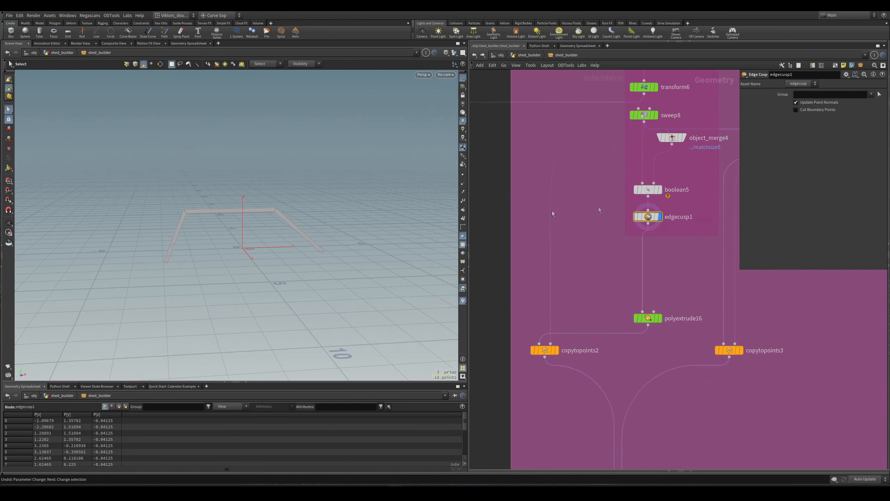
{"action": "scroll", "coordinate": [682, 255], "scroll_direction": "up", "scroll_amount": 3}
{"action": "middle_click_drag", "start_coordinate": [682, 255], "coordinate": [631, 251]}
{"action": "left_click", "coordinate": [598, 342]}
{"action": "left_click", "coordinate": [581, 342]}
{"action": "left_click_drag", "start_coordinate": [619, 244], "coordinate": [583, 185]}
{"action": "middle_click_drag", "start_coordinate": [596, 246], "coordinate": [611, 258]}
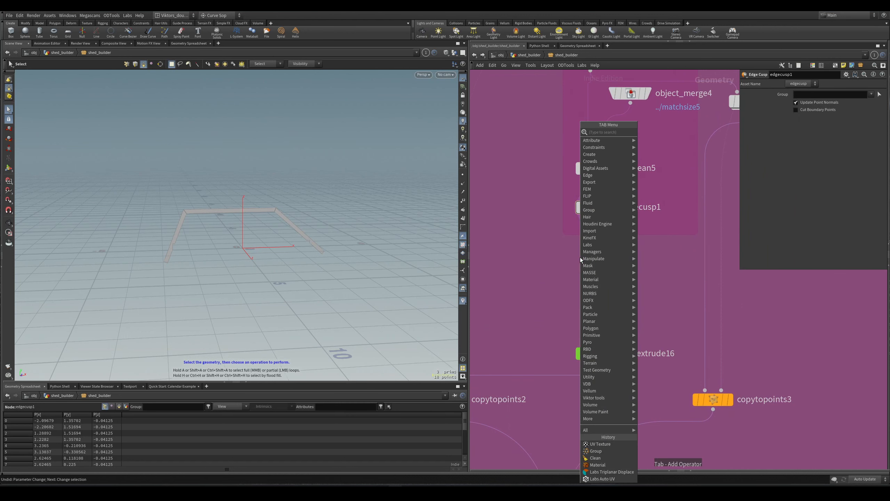
{"action": "key", "text": "Tab"}
{"action": "type", "text": "uv"}
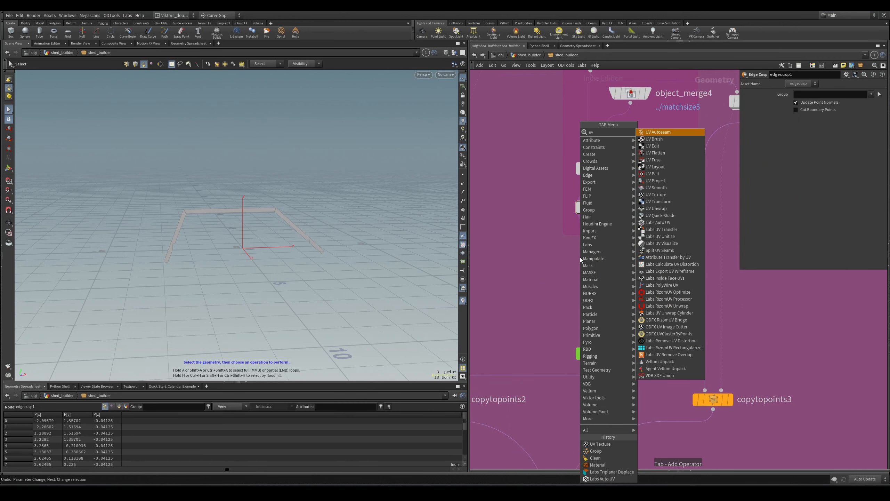
{"action": "type", "text": "t"}
{"action": "key", "text": "Return"}
{"action": "left_click", "coordinate": [581, 256]}
{"action": "left_click", "coordinate": [598, 250]}
{"action": "scroll", "coordinate": [371, 218], "scroll_direction": "up", "scroll_amount": 3}
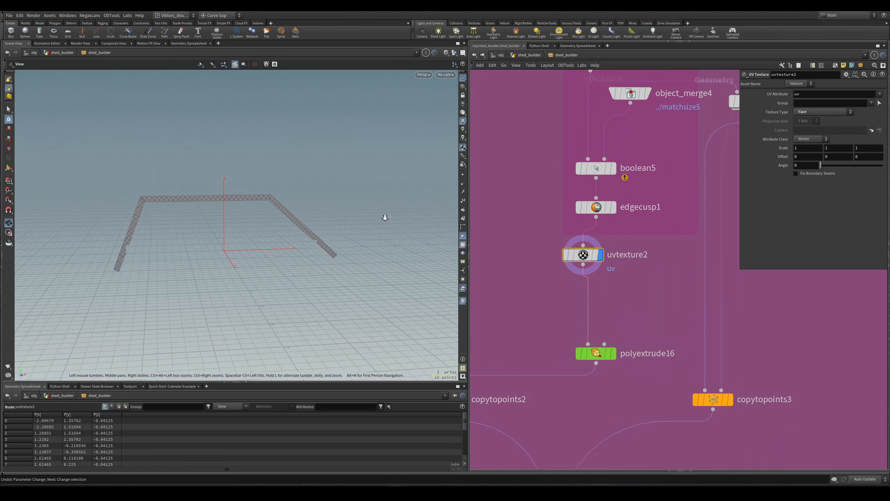
- Examine the rafter's UV layout in the UV view and bring up the WoodFine texture image for comparison
{"action": "left_click_drag", "start_coordinate": [372, 218], "coordinate": [306, 224], "text": "alt"}
{"action": "scroll", "coordinate": [321, 181], "scroll_direction": "up", "scroll_amount": 2}
{"action": "key", "text": "v"}
{"action": "left_click", "coordinate": [286, 191]}
{"action": "left_click", "coordinate": [270, 178]}
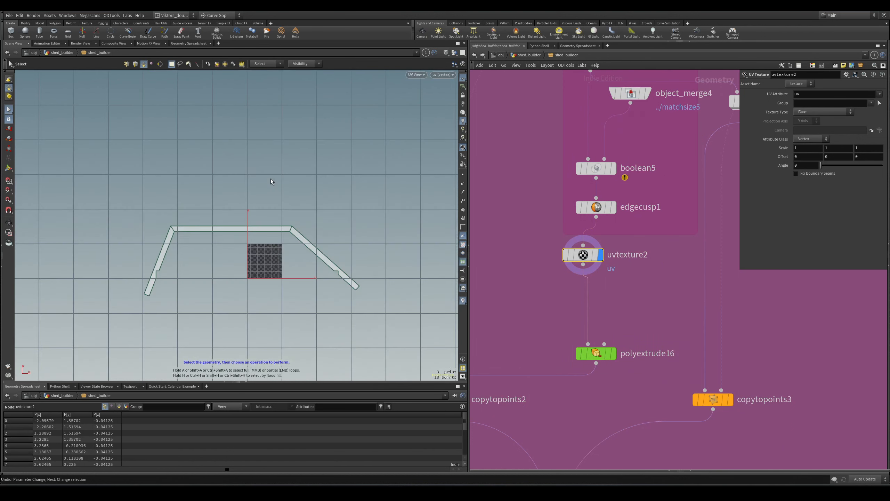
{"action": "middle_click_drag", "start_coordinate": [279, 278], "coordinate": [294, 264], "text": "alt"}
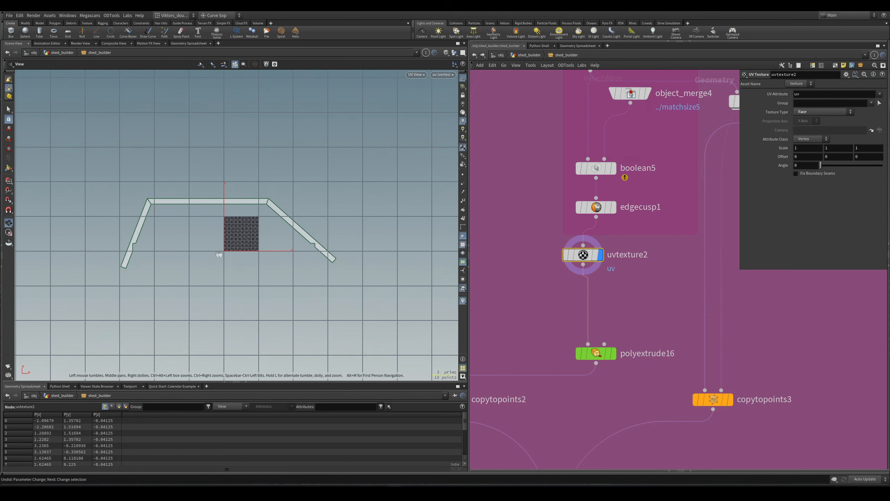
{"action": "scroll", "coordinate": [186, 246], "scroll_direction": "up", "scroll_amount": 5}
{"action": "scroll", "coordinate": [342, 246], "scroll_direction": "down", "scroll_amount": 2}
{"action": "key", "text": "s"}
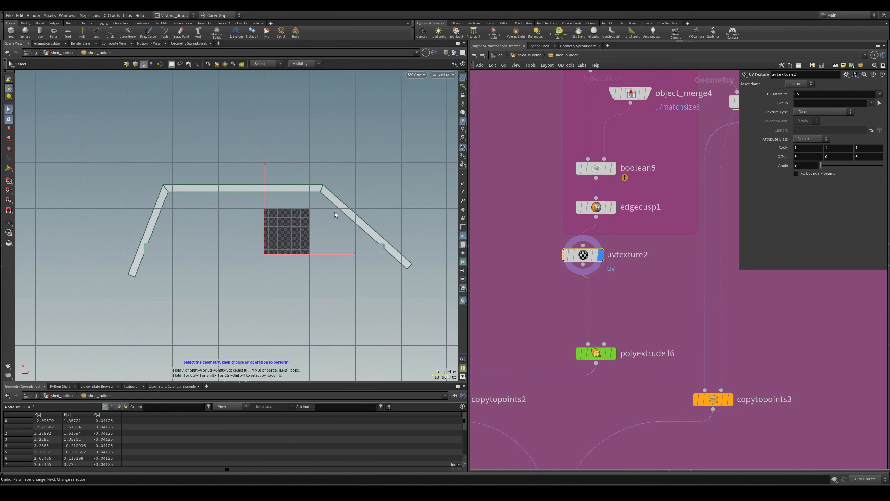
{"action": "left_click", "coordinate": [562, 461]}
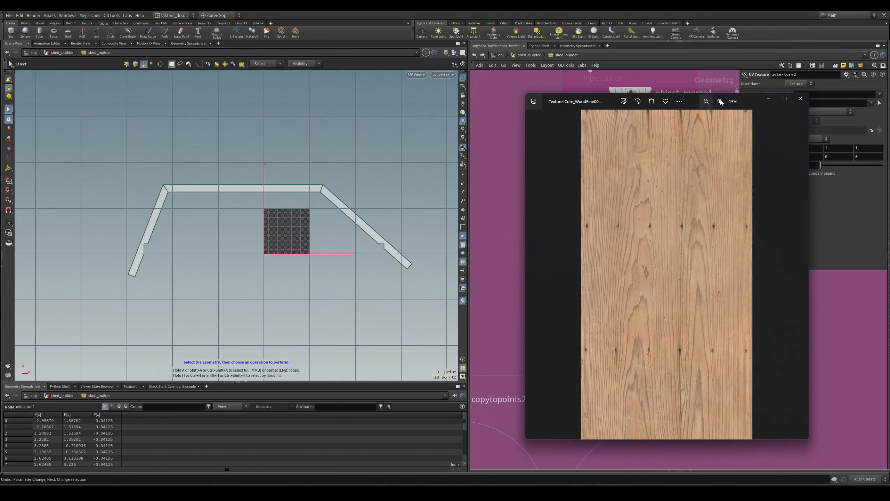
- Put away the wood texture image, insert a UV Layout node between uvtexture2 and polyextrude16, and display it
{"action": "left_click", "coordinate": [767, 98]}
{"action": "middle_click_drag", "start_coordinate": [647, 288], "coordinate": [623, 298]}
{"action": "key", "text": "a"}
{"action": "left_click_drag", "start_coordinate": [573, 177], "coordinate": [569, 261]}
{"action": "left_click", "coordinate": [623, 292]}
{"action": "key", "text": "Tab"}
{"action": "type", "text": "uvl"}
{"action": "key", "text": "Return"}
{"action": "left_click", "coordinate": [548, 296]}
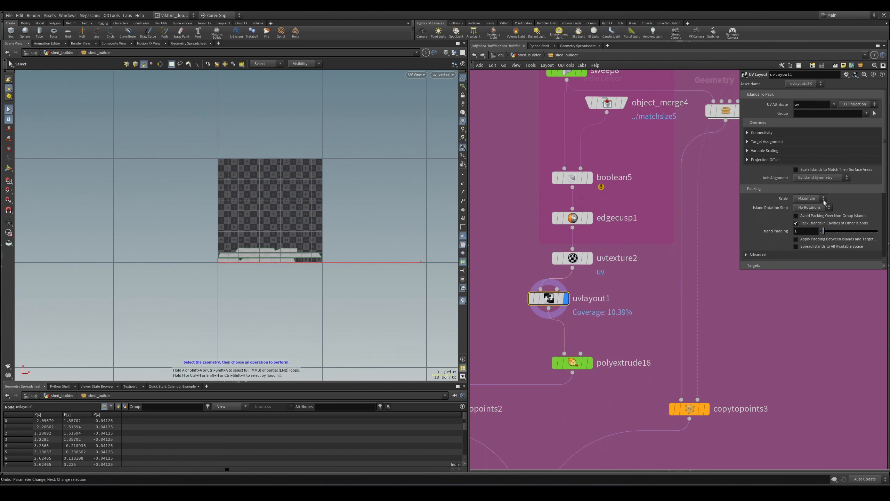
- Set uvlayout1's packing scale to Fixed and place the node in line below uvtexture2
{"action": "left_click", "coordinate": [810, 198]}
{"action": "left_click", "coordinate": [803, 211]}
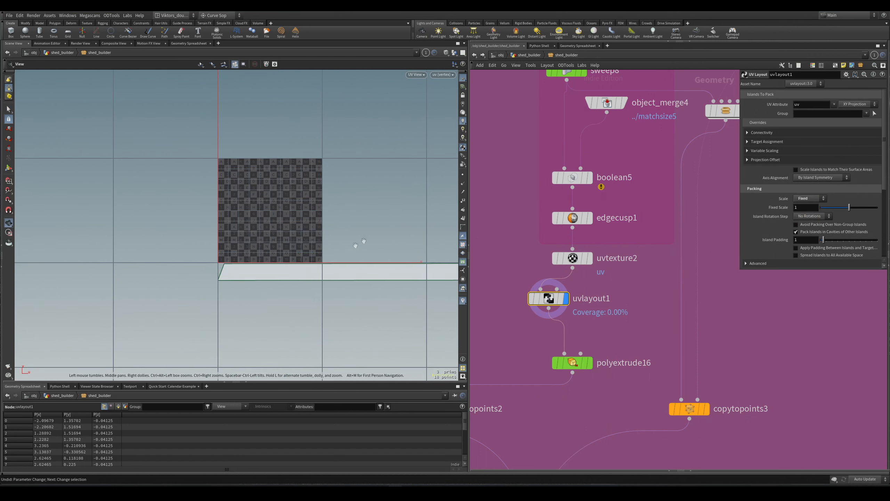
{"action": "scroll", "coordinate": [317, 268], "scroll_direction": "down", "scroll_amount": 10}
{"action": "left_click_drag", "start_coordinate": [549, 298], "coordinate": [573, 295]}
- Insert a UV Transform node between uvlayout1 and polyextrude16, display it, and rotate the UVs 90 degrees about Z
{"action": "middle_click_drag", "start_coordinate": [607, 346], "coordinate": [607, 287]}
{"action": "left_click_drag", "start_coordinate": [576, 313], "coordinate": [575, 332]}
{"action": "key", "text": "Tab"}
{"action": "type", "text": "t"}
{"action": "key", "text": "BackSpace"}
{"action": "type", "text": "uv t"}
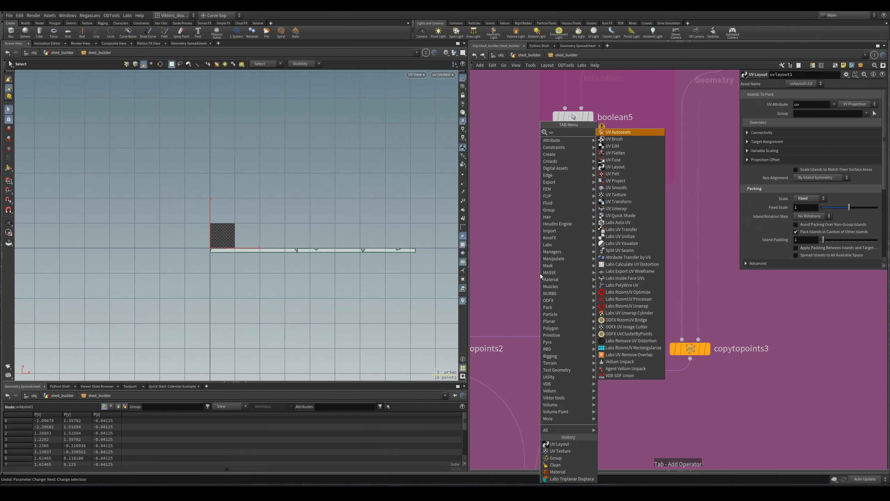
{"action": "key", "text": "Down"}
{"action": "key", "text": "Return"}
{"action": "left_click", "coordinate": [539, 276]}
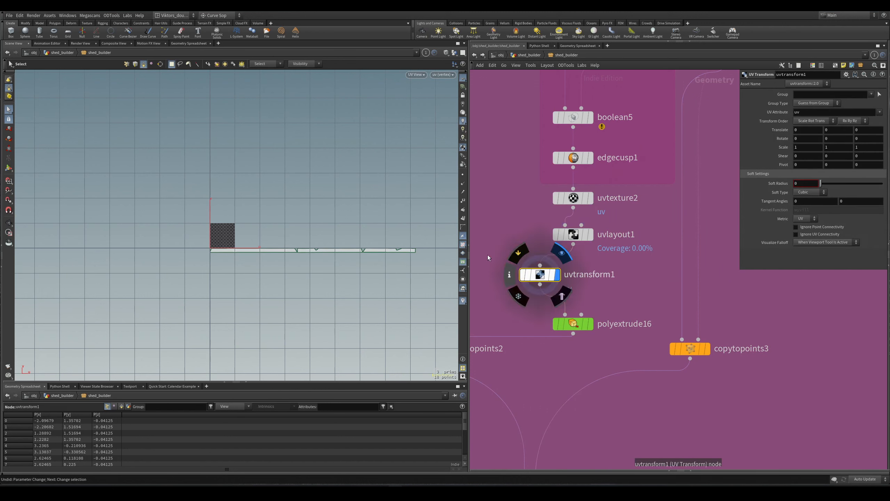
{"action": "left_click_drag", "start_coordinate": [258, 224], "coordinate": [186, 198]}
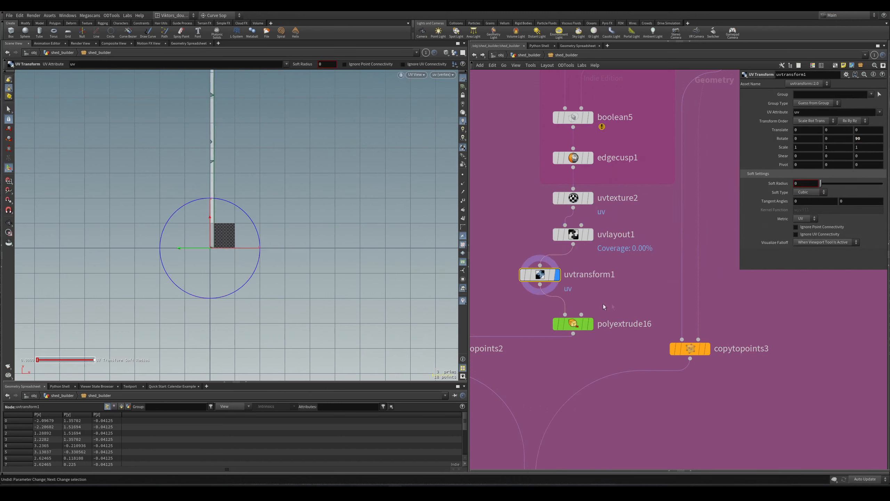
- Align uvtransform1 below uvlayout1 and extend the roof profile network box to enclose the three UV nodes
{"action": "left_click_drag", "start_coordinate": [630, 185], "coordinate": [629, 282]}
{"action": "key", "text": "a"}
{"action": "left_click_drag", "start_coordinate": [537, 274], "coordinate": [532, 237]}
{"action": "key", "text": "ctrl+z"}
{"action": "key", "text": "a"}
{"action": "left_click", "coordinate": [638, 299]}
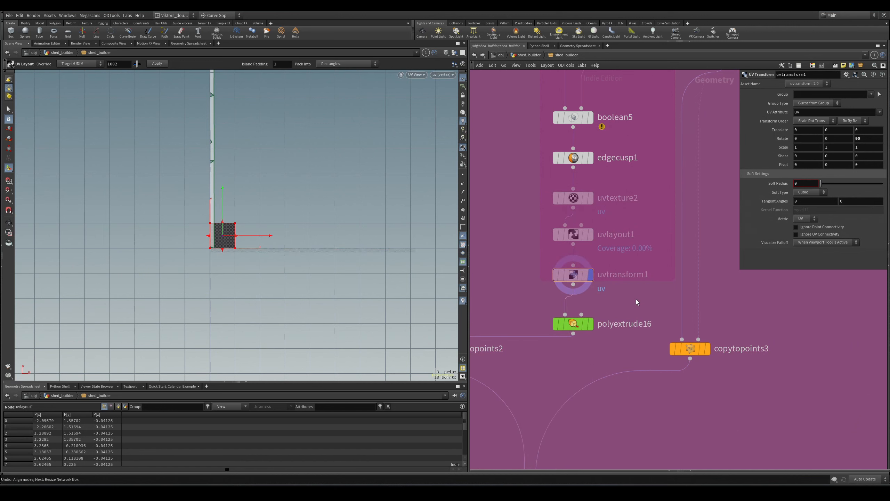
- Display polyextrude16 and the merged roof parts at merge11 and examine their UVs in the UV view
{"action": "left_click", "coordinate": [591, 323]}
{"action": "scroll", "coordinate": [538, 371], "scroll_direction": "down", "scroll_amount": 5}
{"action": "scroll", "coordinate": [559, 276], "scroll_direction": "up", "scroll_amount": 3}
{"action": "middle_click_drag", "start_coordinate": [536, 376], "coordinate": [576, 188]}
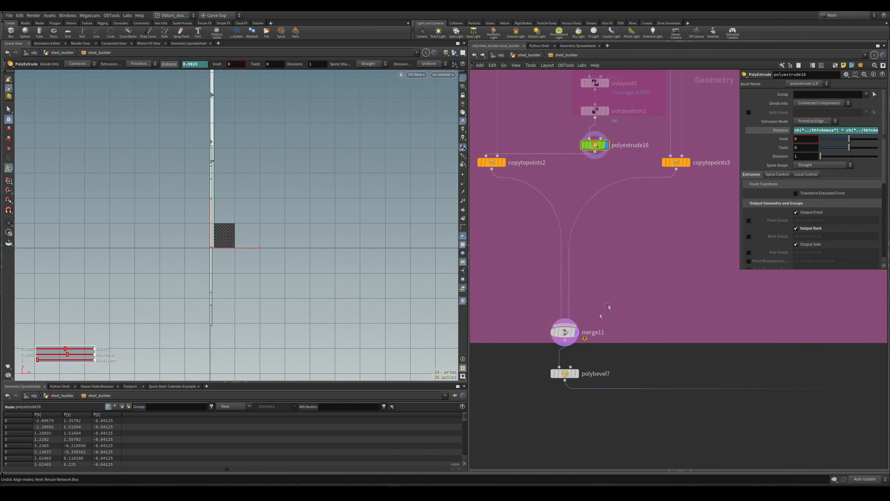
{"action": "left_click", "coordinate": [576, 331]}
{"action": "right_click_drag", "start_coordinate": [212, 189], "coordinate": [273, 153], "text": "alt"}
{"action": "middle_click_drag", "start_coordinate": [272, 153], "coordinate": [281, 175], "text": "alt"}
- Display copytopoints2 and examine the checkered rafters in the perspective view
{"action": "middle_click_drag", "start_coordinate": [642, 250], "coordinate": [638, 308]}
{"action": "left_click", "coordinate": [518, 245]}
{"action": "key", "text": "v"}
{"action": "left_click", "coordinate": [275, 215]}
{"action": "left_click_drag", "start_coordinate": [274, 214], "coordinate": [295, 240], "text": "alt"}
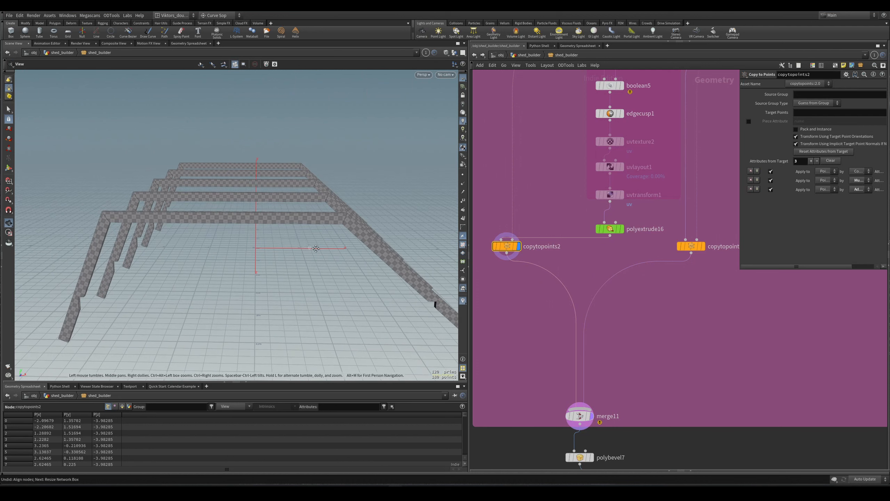
{"action": "middle_click_drag", "start_coordinate": [316, 249], "coordinate": [296, 230], "text": "alt"}
{"action": "left_click_drag", "start_coordinate": [415, 284], "coordinate": [410, 281], "text": "alt"}
- Display copytopoints3 and examine the copied boards in the perspective view
{"action": "scroll", "coordinate": [663, 326], "scroll_direction": "down", "scroll_amount": 2}
{"action": "middle_click_drag", "start_coordinate": [662, 326], "coordinate": [612, 326]}
{"action": "scroll", "coordinate": [669, 260], "scroll_direction": "up", "scroll_amount": 1}
{"action": "scroll", "coordinate": [669, 259], "scroll_direction": "up", "scroll_amount": 2}
{"action": "left_click", "coordinate": [604, 280]}
{"action": "key", "text": "r"}
{"action": "left_click_drag", "start_coordinate": [292, 230], "coordinate": [318, 235], "text": "alt"}
{"action": "middle_click_drag", "start_coordinate": [652, 197], "coordinate": [682, 335]}
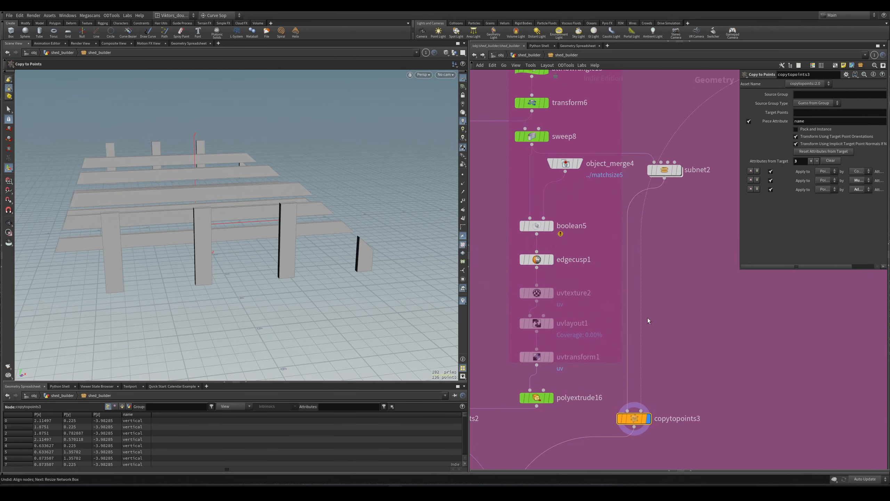
- Display subnet2, open it, and display its copytopoints1 node
{"action": "middle_click_drag", "start_coordinate": [705, 150], "coordinate": [653, 209]}
{"action": "left_click", "coordinate": [612, 229]}
{"action": "key", "text": "r"}
{"action": "double_click", "coordinate": [611, 229]}
{"action": "middle_click_drag", "start_coordinate": [643, 342], "coordinate": [639, 309]}
{"action": "left_click_drag", "start_coordinate": [343, 281], "coordinate": [304, 254], "text": "alt"}
{"action": "scroll", "coordinate": [622, 336], "scroll_direction": "up", "scroll_amount": 3}
{"action": "middle_click_drag", "start_coordinate": [633, 287], "coordinate": [649, 296]}
{"action": "scroll", "coordinate": [649, 294], "scroll_direction": "up", "scroll_amount": 2}
{"action": "left_click", "coordinate": [507, 221]}
{"action": "key", "text": "r"}
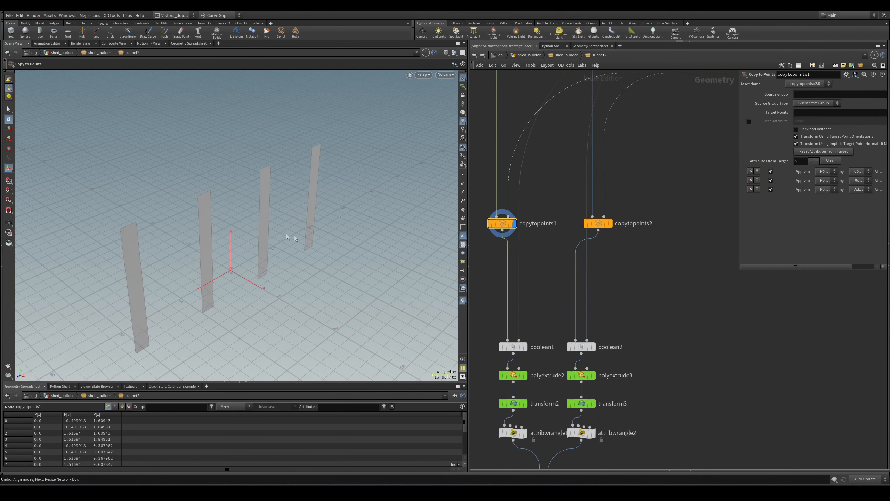
- Compare the flat vertical boards of copytopoints1 with the horizontal boards of copytopoints2 inside the subnet
{"action": "left_click_drag", "start_coordinate": [297, 246], "coordinate": [252, 225], "text": "alt"}
{"action": "middle_click_drag", "start_coordinate": [252, 224], "coordinate": [282, 218], "text": "alt"}
{"action": "left_click_drag", "start_coordinate": [290, 236], "coordinate": [298, 210], "text": "alt"}
{"action": "key", "text": "s"}
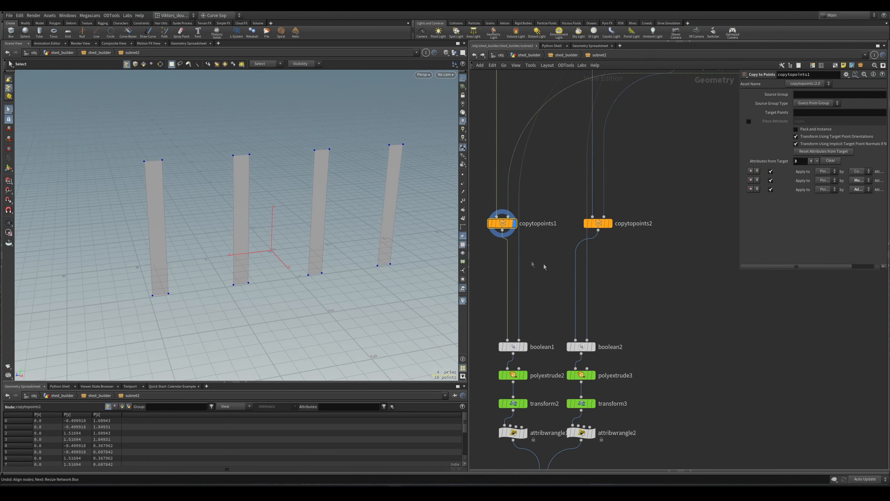
{"action": "left_click", "coordinate": [610, 222]}
{"action": "middle_click_drag", "start_coordinate": [552, 247], "coordinate": [579, 259]}
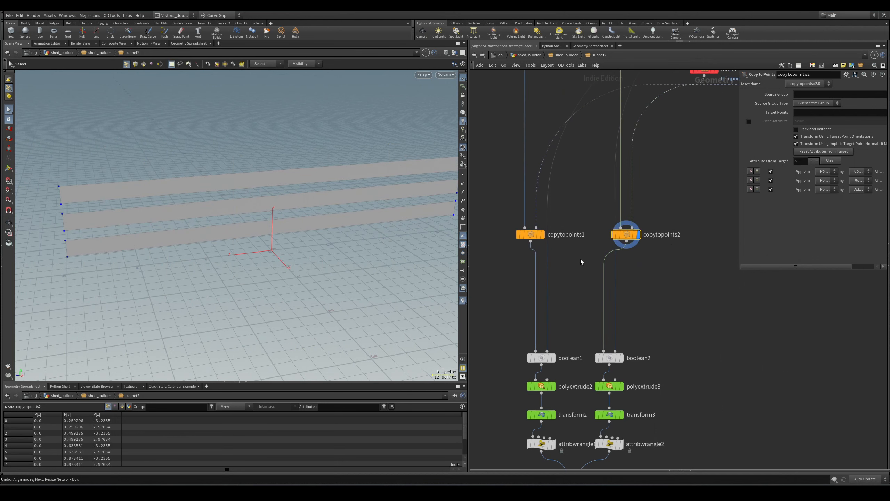
{"action": "key", "text": "r"}
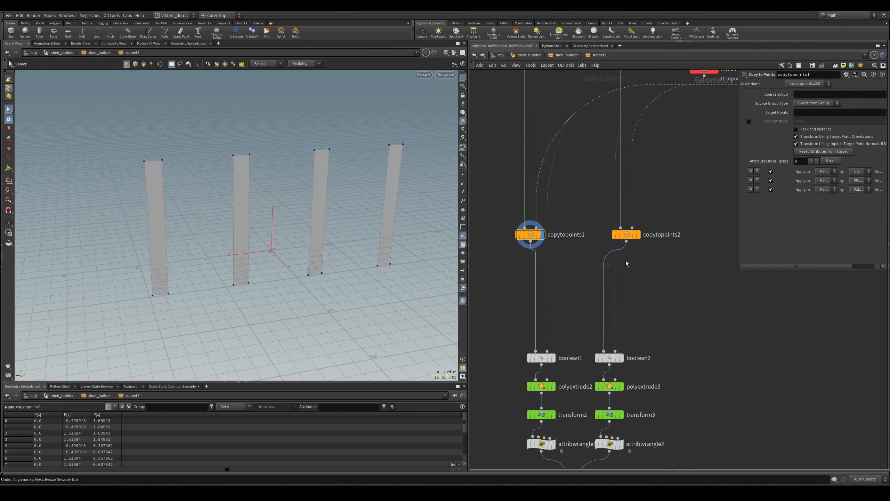
{"action": "left_click", "coordinate": [638, 234]}
{"action": "left_click", "coordinate": [543, 234]}
- Insert a UV Texture node between copytopoints1 and boolean1 and display its result in the UV view
{"action": "scroll", "coordinate": [559, 270], "scroll_direction": "up", "scroll_amount": 3}
{"action": "key", "text": "Tab"}
{"action": "type", "text": "uv"}
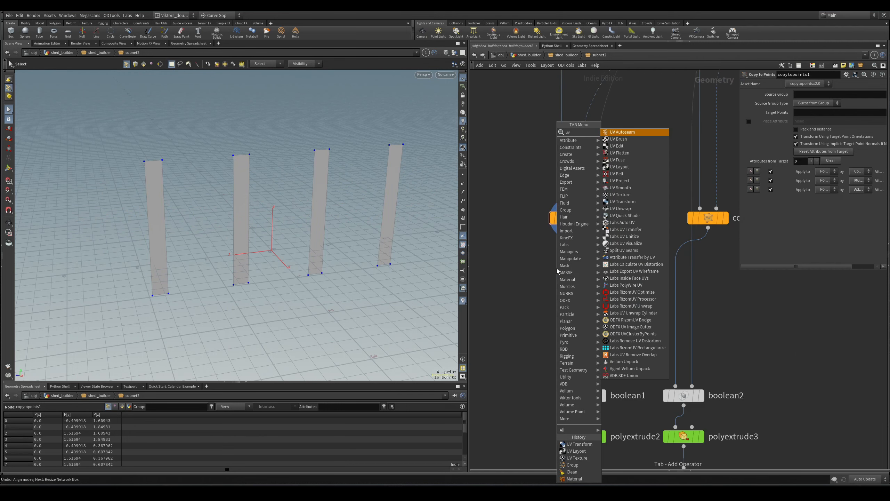
{"action": "type", "text": "t"}
{"action": "key", "text": "Return"}
{"action": "key", "text": "Return"}
{"action": "left_click_drag", "start_coordinate": [556, 268], "coordinate": [568, 270]}
{"action": "left_click", "coordinate": [579, 265]}
{"action": "key", "text": "v"}
{"action": "left_click", "coordinate": [355, 197]}
{"action": "right_click_drag", "start_coordinate": [236, 277], "coordinate": [332, 293], "text": "alt"}
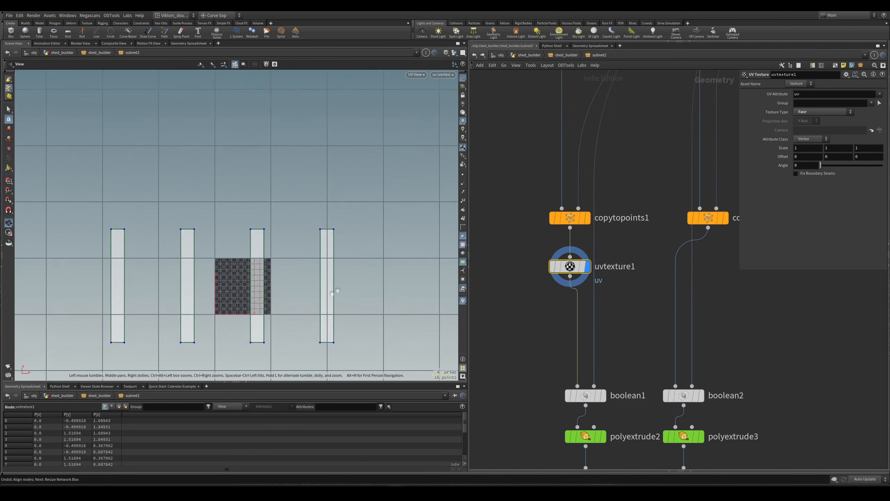
{"action": "middle_click_drag", "start_coordinate": [332, 292], "coordinate": [345, 266], "text": "alt"}
- Duplicate the UV Texture node between copytopoints2 and boolean2 and display the horizontal boards' UVs
{"action": "key", "text": "space+1"}
{"action": "middle_click_drag", "start_coordinate": [654, 276], "coordinate": [583, 298]}
{"action": "left_click_drag", "start_coordinate": [499, 288], "coordinate": [637, 301], "text": "alt"}
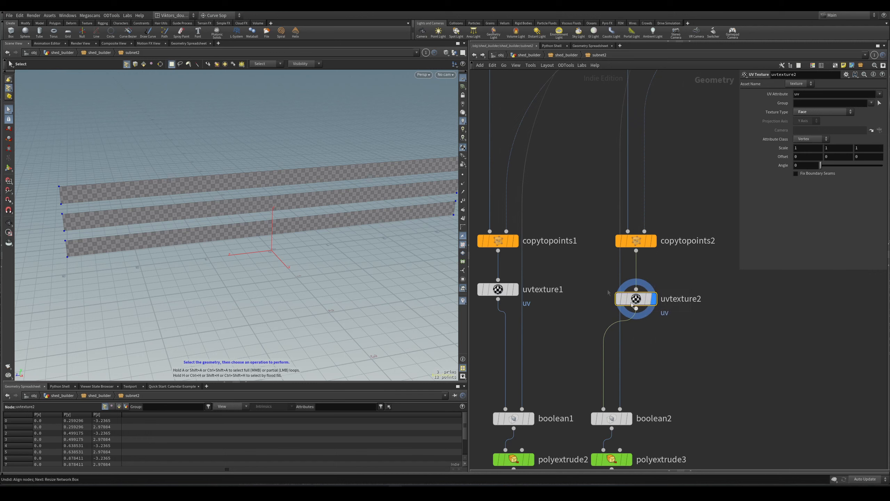
{"action": "right_click_drag", "start_coordinate": [366, 184], "coordinate": [340, 197], "text": "alt"}
{"action": "key", "text": "v"}
{"action": "left_click", "coordinate": [369, 179]}
{"action": "left_click", "coordinate": [342, 166]}
{"action": "right_click_drag", "start_coordinate": [210, 218], "coordinate": [283, 248], "text": "alt"}
{"action": "middle_click_drag", "start_coordinate": [283, 248], "coordinate": [246, 217], "text": "alt"}
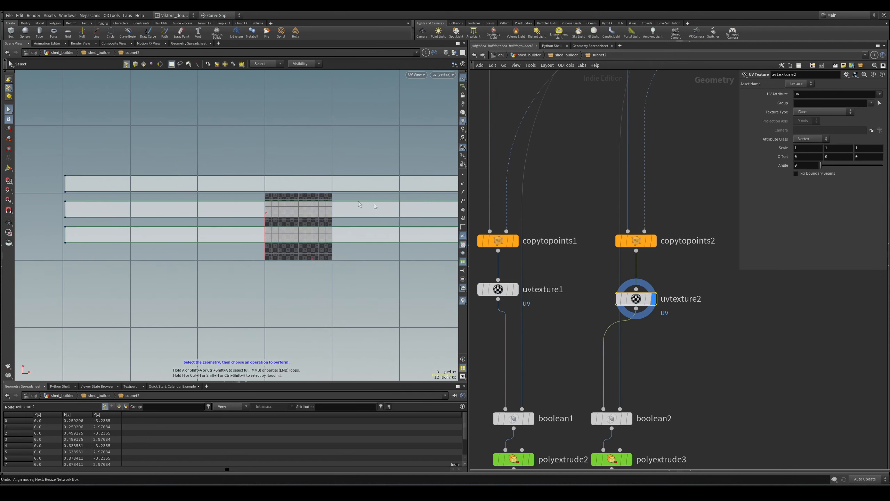
{"action": "middle_click_drag", "start_coordinate": [358, 207], "coordinate": [306, 199], "text": "alt"}
{"action": "scroll", "coordinate": [717, 295], "scroll_direction": "up", "scroll_amount": 2}
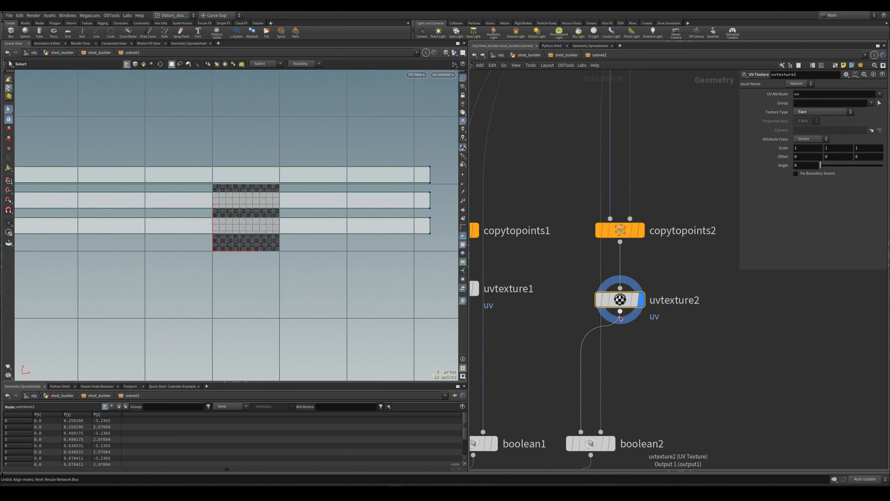
- Set the angle of the horizontal boards' UV Texture node to 90
{"action": "left_click_drag", "start_coordinate": [826, 165], "coordinate": [836, 166]}
{"action": "key", "text": "ctrl+z"}
{"action": "left_click", "coordinate": [810, 166]}
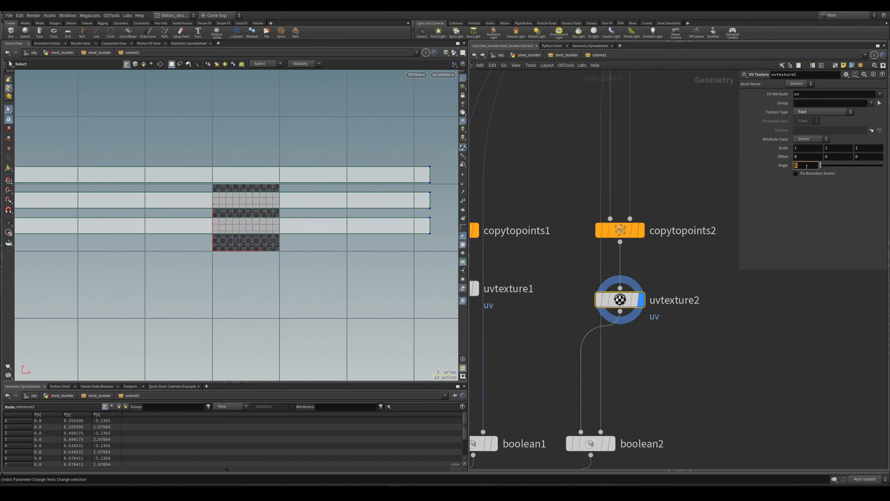
{"action": "type", "text": "90"}
{"action": "key", "text": "Return"}
- Examine the UVs of the extruded boards at polyextrude2 and polyextrude3
{"action": "scroll", "coordinate": [666, 281], "scroll_direction": "down", "scroll_amount": 2}
{"action": "middle_click_drag", "start_coordinate": [658, 378], "coordinate": [662, 115]}
{"action": "left_click", "coordinate": [599, 342]}
{"action": "right_click_drag", "start_coordinate": [300, 191], "coordinate": [243, 230], "text": "alt"}
{"action": "middle_click_drag", "start_coordinate": [618, 189], "coordinate": [646, 248]}
{"action": "scroll", "coordinate": [639, 239], "scroll_direction": "up", "scroll_amount": 2}
{"action": "left_click", "coordinate": [578, 180]}
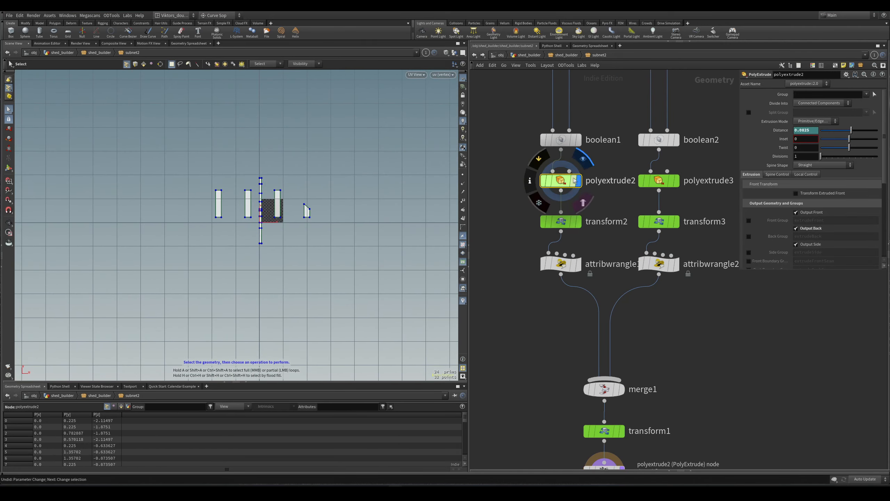
{"action": "left_click", "coordinate": [676, 181]}
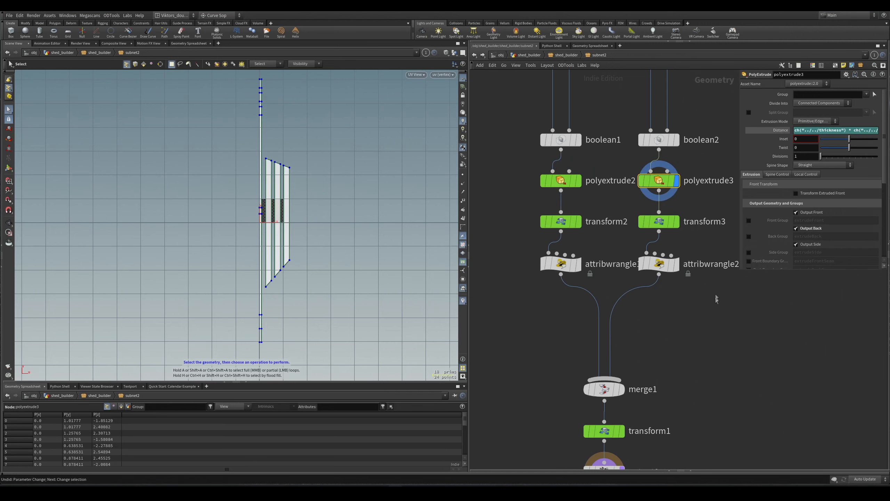
- Check the UVs through attribwrangle2, merge1 and transform1 down to the subnet's output node
{"action": "left_click", "coordinate": [675, 263]}
{"action": "middle_click_drag", "start_coordinate": [675, 296], "coordinate": [678, 219]}
{"action": "left_click", "coordinate": [623, 312]}
{"action": "left_click", "coordinate": [624, 353]}
{"action": "left_click", "coordinate": [624, 394]}
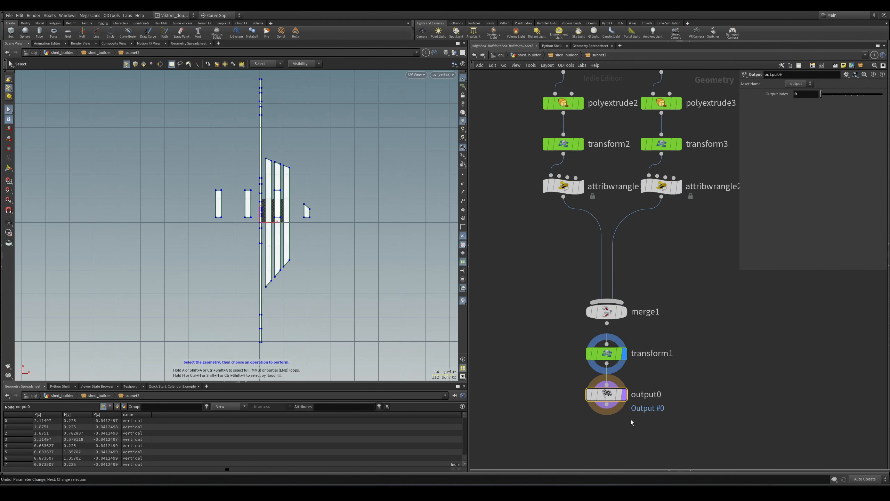
- Return to the shed_builder network and display merge11 in the perspective view
{"action": "key", "text": "u"}
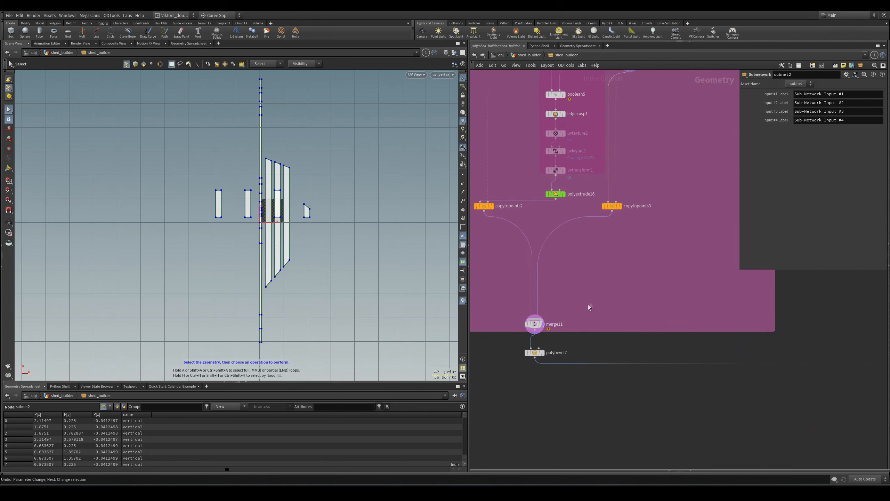
{"action": "left_click", "coordinate": [543, 324]}
{"action": "key", "text": "v"}
{"action": "left_click", "coordinate": [336, 199]}
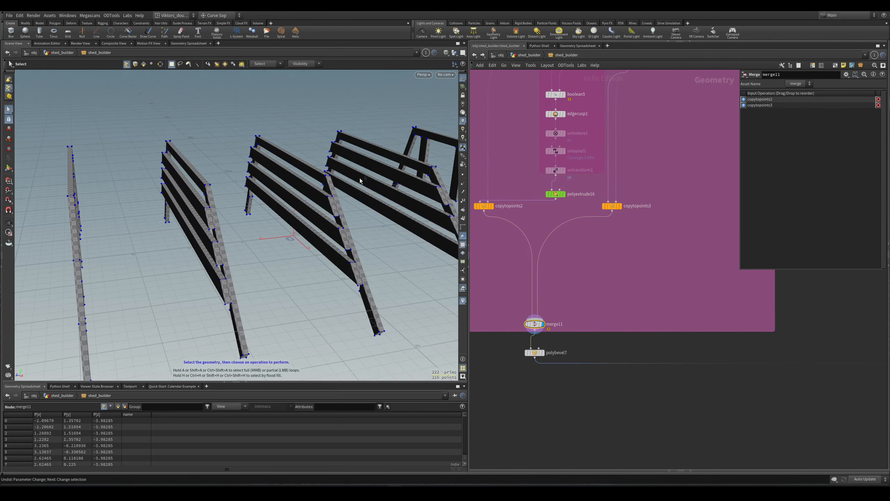
- Examine the checker texture on the merged roof frame from several angles, toggling the wireframe display
{"action": "key", "text": "w"}
{"action": "mouse_move", "coordinate": [360, 180]}
{"action": "left_mouse_down", "text": "alt"}
{"action": "mouse_move", "coordinate": [267, 262]}
{"action": "mouse_move", "coordinate": [254, 260]}
{"action": "left_mouse_up", "text": "alt"}
{"action": "key", "text": "w"}
{"action": "key", "text": "shift+w"}
{"action": "key", "text": "3"}
{"action": "right_click_drag", "start_coordinate": [255, 261], "coordinate": [346, 261], "text": "alt"}
{"action": "scroll", "coordinate": [599, 298], "scroll_direction": "down", "scroll_amount": 1}
{"action": "scroll", "coordinate": [595, 304], "scroll_direction": "up", "scroll_amount": 3}
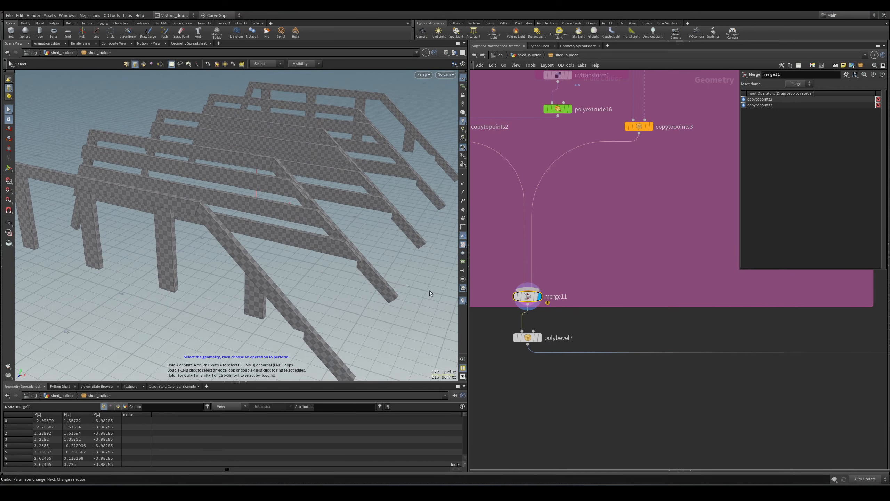
{"action": "left_click_drag", "start_coordinate": [396, 270], "coordinate": [321, 225], "text": "alt"}
{"action": "right_click_drag", "start_coordinate": [322, 225], "coordinate": [445, 149], "text": "alt"}
- Display polybevel7 and examine the textured roof frame after beveling
{"action": "left_click", "coordinate": [526, 337]}
{"action": "key", "text": "r"}
{"action": "left_click_drag", "start_coordinate": [403, 297], "coordinate": [324, 243], "text": "alt"}
{"action": "scroll", "coordinate": [595, 332], "scroll_direction": "up", "scroll_amount": 1}
{"action": "scroll", "coordinate": [596, 332], "scroll_direction": "down", "scroll_amount": 5}
{"action": "scroll", "coordinate": [622, 180], "scroll_direction": "up", "scroll_amount": 5}
- Review the output end of subnet2, return to shed_builder, and inspect the beveled roof frame from other angles
{"action": "double_click", "coordinate": [607, 197]}
{"action": "middle_click_drag", "start_coordinate": [649, 280], "coordinate": [604, 272]}
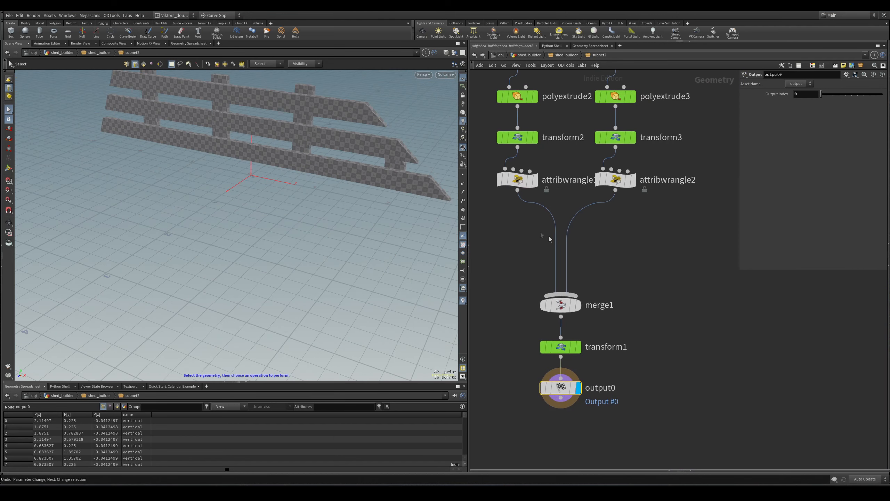
{"action": "key", "text": "u"}
{"action": "scroll", "coordinate": [627, 245], "scroll_direction": "down", "scroll_amount": 5}
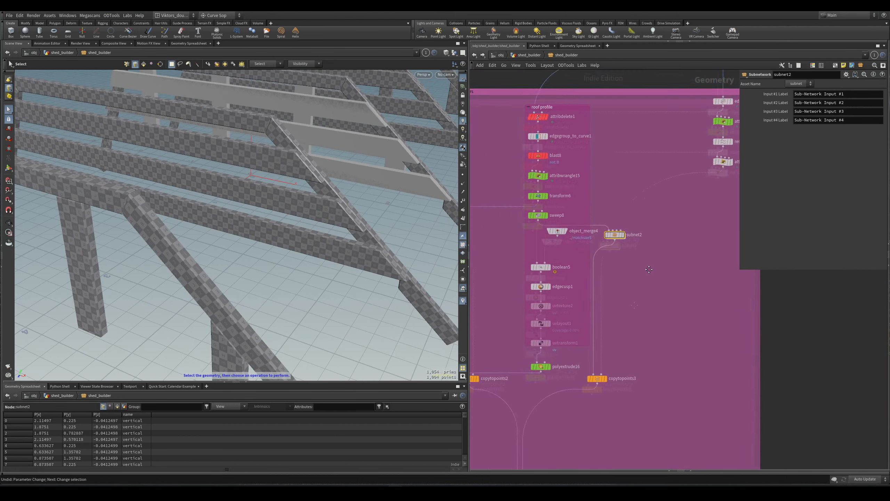
{"action": "middle_click_drag", "start_coordinate": [602, 464], "coordinate": [690, 265]}
{"action": "scroll", "coordinate": [634, 300], "scroll_direction": "up", "scroll_amount": 3}
{"action": "key", "text": "shift+w"}
{"action": "mouse_move", "coordinate": [362, 204]}
{"action": "left_mouse_down", "text": "alt"}
{"action": "mouse_move", "coordinate": [361, 222]}
{"action": "mouse_move", "coordinate": [310, 243]}
{"action": "mouse_move", "coordinate": [321, 226]}
{"action": "mouse_move", "coordinate": [302, 232]}
{"action": "left_mouse_up", "text": "alt"}
{"action": "scroll", "coordinate": [310, 243], "scroll_direction": "down", "scroll_amount": 5}
{"action": "scroll", "coordinate": [302, 231], "scroll_direction": "up", "scroll_amount": 4}
{"action": "scroll", "coordinate": [736, 396], "scroll_direction": "down", "scroll_amount": 4}
- Insert and display a Clean node after polybevel7 and enable its Remove Attribs and Remove Groups options
{"action": "middle_click_drag", "start_coordinate": [736, 396], "coordinate": [554, 264]}
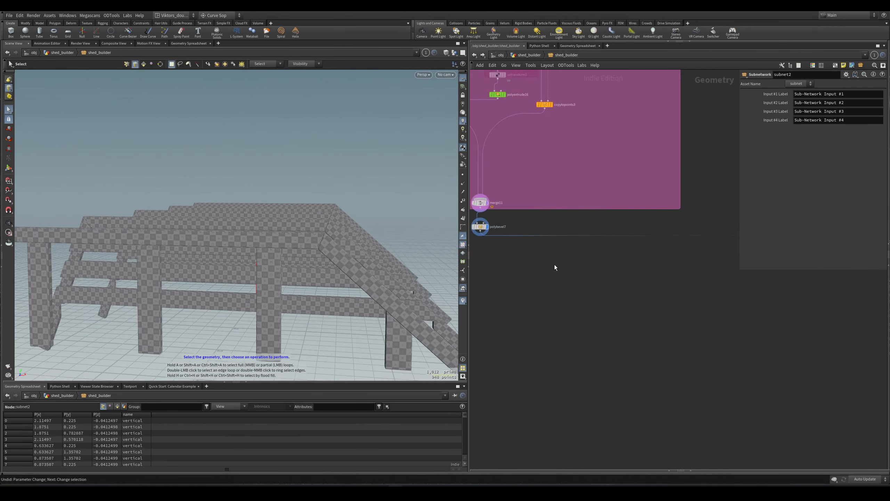
{"action": "scroll", "coordinate": [594, 279], "scroll_direction": "down", "scroll_amount": 3}
{"action": "scroll", "coordinate": [525, 247], "scroll_direction": "up", "scroll_amount": 5}
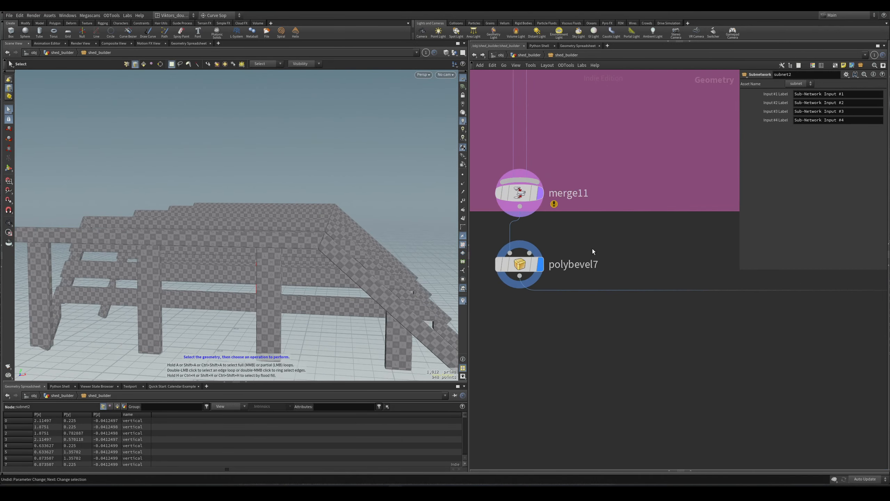
{"action": "key", "text": "Tab"}
{"action": "type", "text": "clean"}
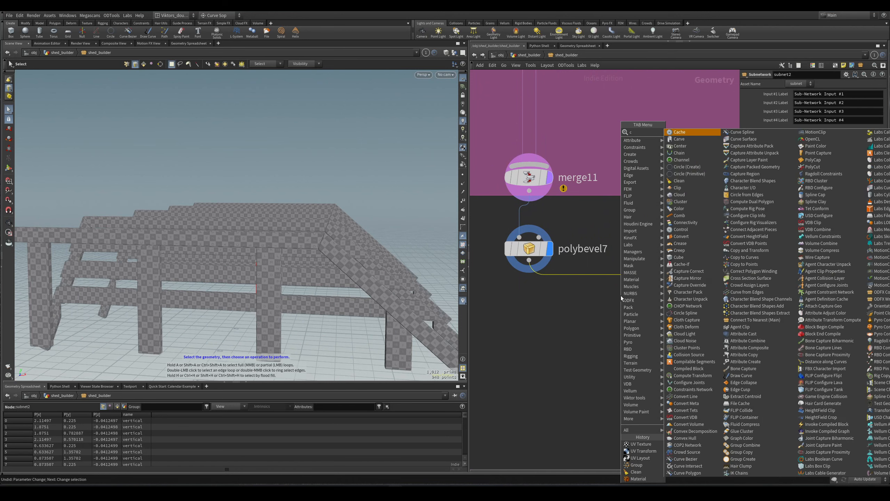
{"action": "key", "text": "Return"}
{"action": "left_click", "coordinate": [620, 294]}
{"action": "left_click_drag", "start_coordinate": [636, 292], "coordinate": [544, 299]}
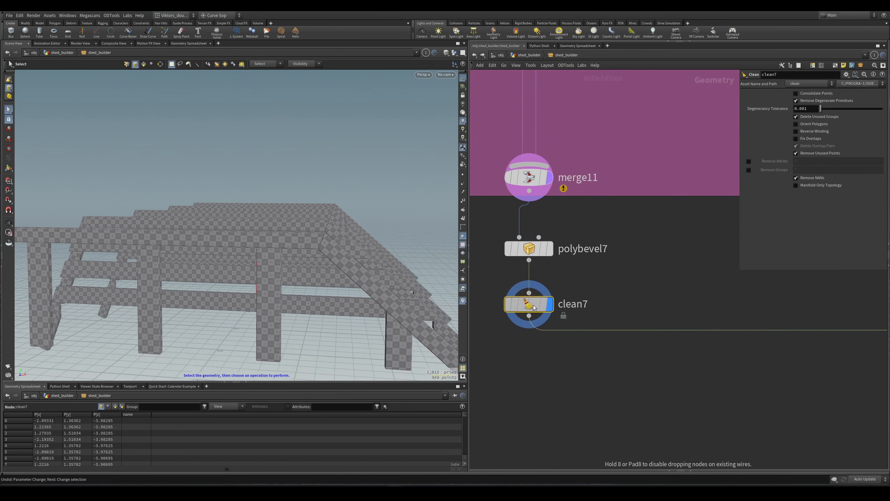
{"action": "left_click", "coordinate": [748, 161]}
{"action": "left_click", "coordinate": [749, 170]}
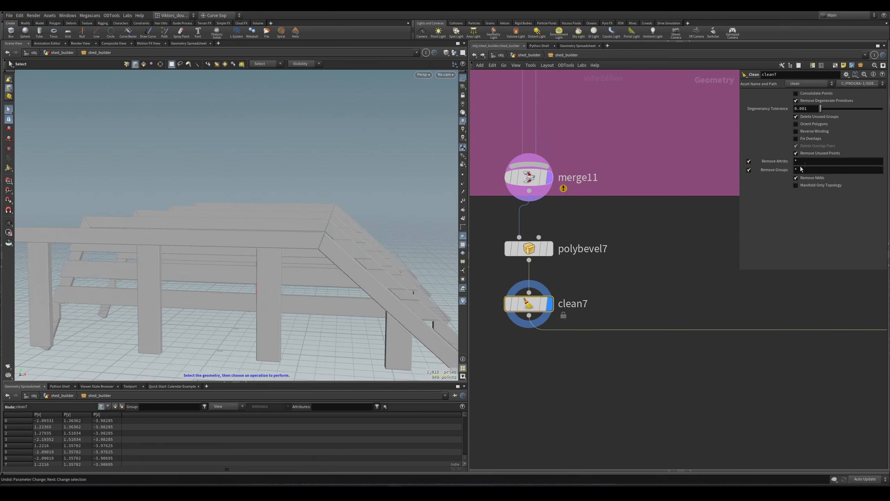
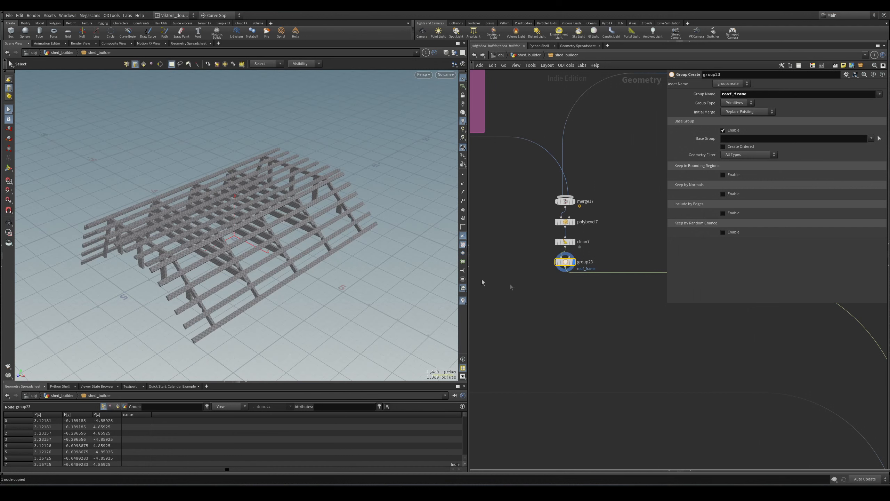
- Paste a copy of the Material node after group23, display it, and assign the wood_grain material to the roof_frame group
{"action": "key", "text": "ctrl+v"}
{"action": "scroll", "coordinate": [560, 291], "scroll_direction": "up", "scroll_amount": 5}
{"action": "left_click_drag", "start_coordinate": [564, 223], "coordinate": [528, 313]}
{"action": "left_click", "coordinate": [549, 324]}
{"action": "left_click", "coordinate": [866, 137]}
{"action": "left_click", "coordinate": [874, 142]}
{"action": "left_click", "coordinate": [874, 146]}
- Examine the wood grain on the posts and beams and compare it with the source wood texture image
{"action": "left_click_drag", "start_coordinate": [246, 224], "coordinate": [351, 217], "text": "alt"}
{"action": "scroll", "coordinate": [351, 218], "scroll_direction": "up", "scroll_amount": 3}
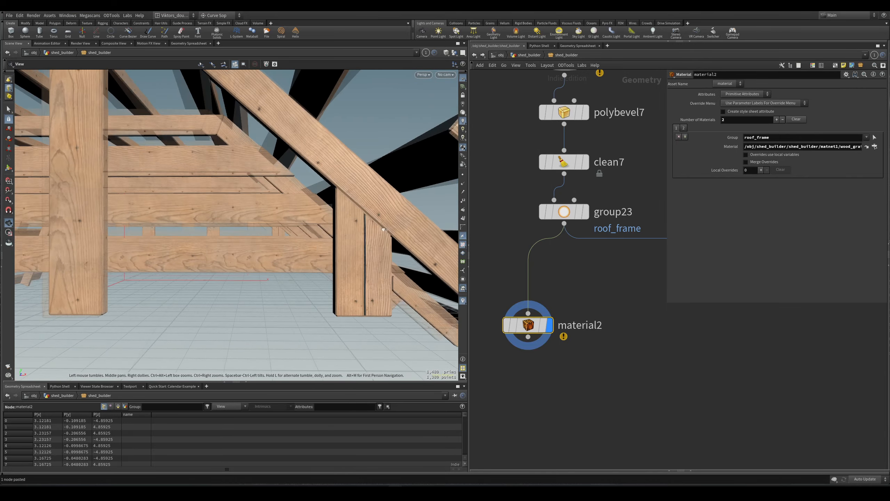
{"action": "middle_click_drag", "start_coordinate": [105, 181], "coordinate": [209, 195], "text": "alt"}
{"action": "left_click_drag", "start_coordinate": [208, 195], "coordinate": [202, 196], "text": "alt"}
{"action": "middle_click_drag", "start_coordinate": [201, 196], "coordinate": [260, 193], "text": "alt"}
{"action": "right_click_drag", "start_coordinate": [255, 182], "coordinate": [191, 246], "text": "alt"}
{"action": "left_click_drag", "start_coordinate": [191, 245], "coordinate": [207, 242], "text": "alt"}
{"action": "left_click", "coordinate": [579, 491]}
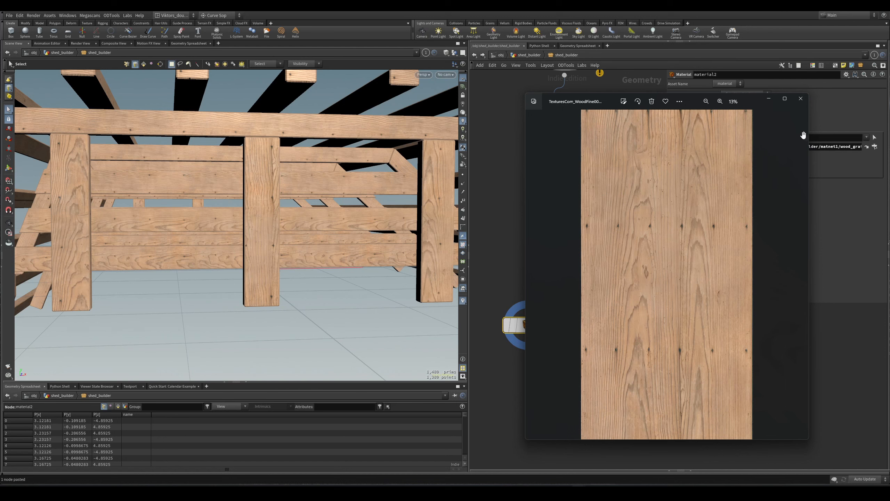
{"action": "left_click", "coordinate": [770, 100]}
- Open the wood_grain shader in matnet1 and set its second UV Scale value to 2.1
{"action": "scroll", "coordinate": [600, 347], "scroll_direction": "down", "scroll_amount": 6}
{"action": "middle_click_drag", "start_coordinate": [620, 357], "coordinate": [552, 338]}
{"action": "middle_click_drag", "start_coordinate": [662, 463], "coordinate": [574, 296]}
{"action": "double_click", "coordinate": [877, 359]}
{"action": "left_click", "coordinate": [800, 94]}
{"action": "middle_click_drag", "start_coordinate": [808, 190], "coordinate": [819, 198]}
{"action": "key", "text": "Return"}
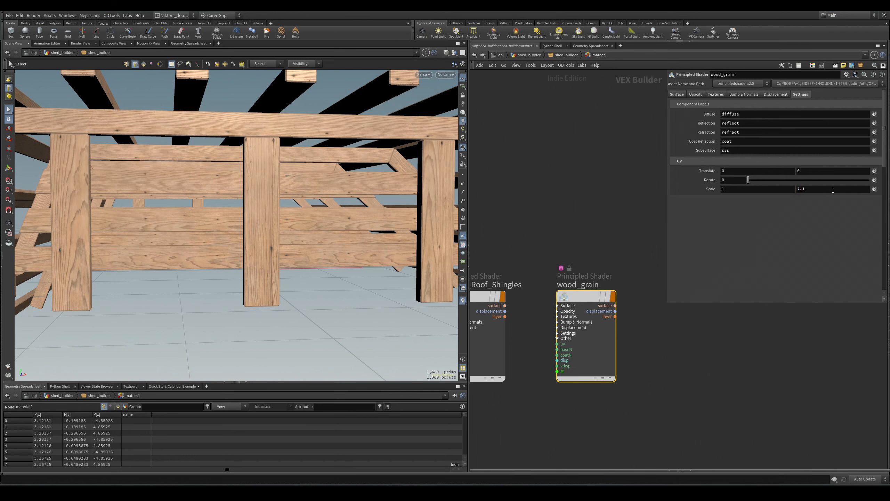
{"action": "key", "text": "Escape"}
{"action": "left_click_drag", "start_coordinate": [79, 208], "coordinate": [397, 224]}
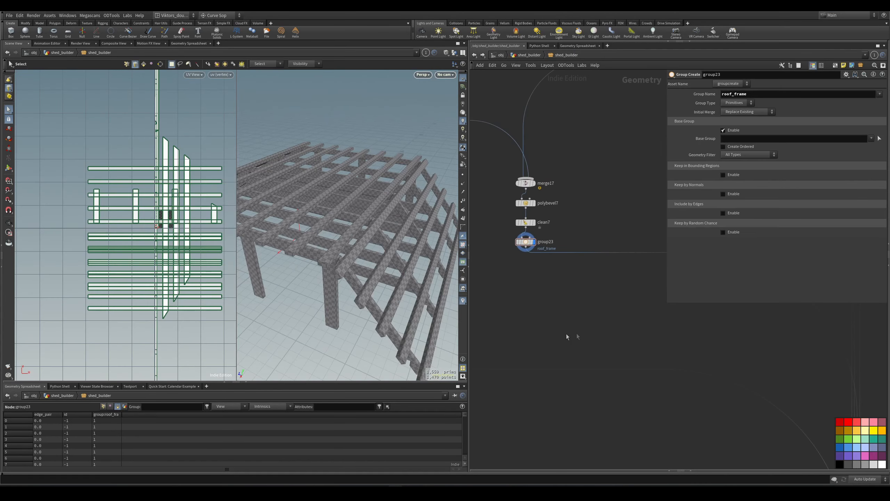
- Return to material1, assign the wood_grain material to the roof_frame group, and display the textured shed
{"action": "key", "text": "1"}
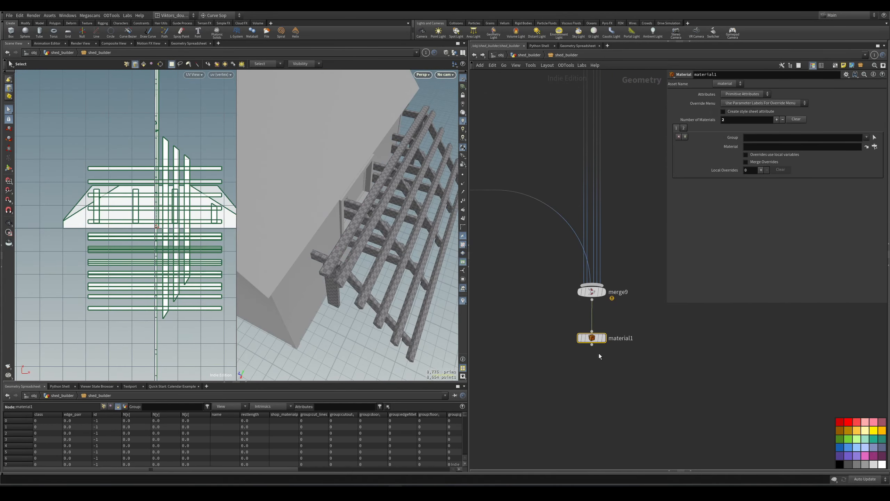
{"action": "left_click", "coordinate": [787, 137]}
{"action": "type", "text": "roof_frame"}
{"action": "key", "text": "Return"}
{"action": "left_click", "coordinate": [874, 147]}
{"action": "left_click_drag", "start_coordinate": [873, 91], "coordinate": [759, 126]}
{"action": "left_click", "coordinate": [783, 191]}
{"action": "left_click", "coordinate": [742, 242]}
{"action": "left_click_drag", "start_coordinate": [556, 272], "coordinate": [627, 353]}
{"action": "left_click_drag", "start_coordinate": [386, 232], "coordinate": [392, 218], "text": "alt"}
- Display polyextrude18 in the roof trims network box and frame the bare roof surface in the viewport
{"action": "scroll", "coordinate": [501, 306], "scroll_direction": "down", "scroll_amount": 8}
{"action": "middle_click_drag", "start_coordinate": [490, 225], "coordinate": [552, 244]}
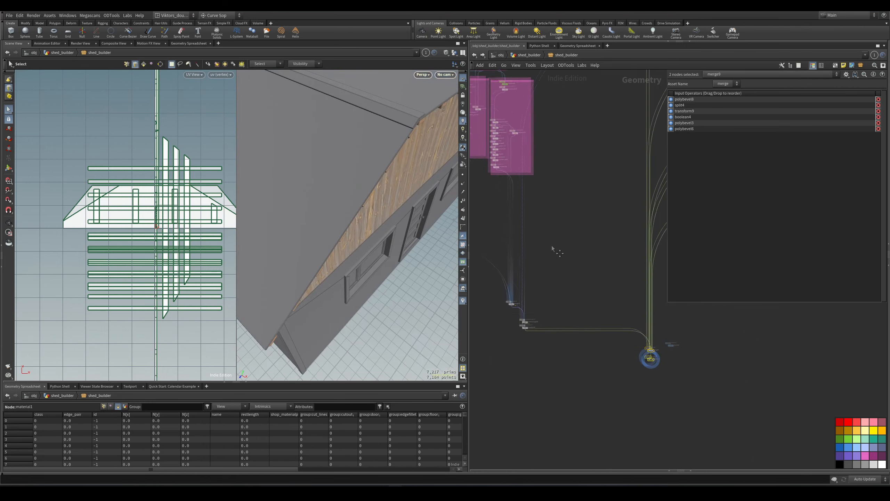
{"action": "scroll", "coordinate": [552, 244], "scroll_direction": "up", "scroll_amount": 10}
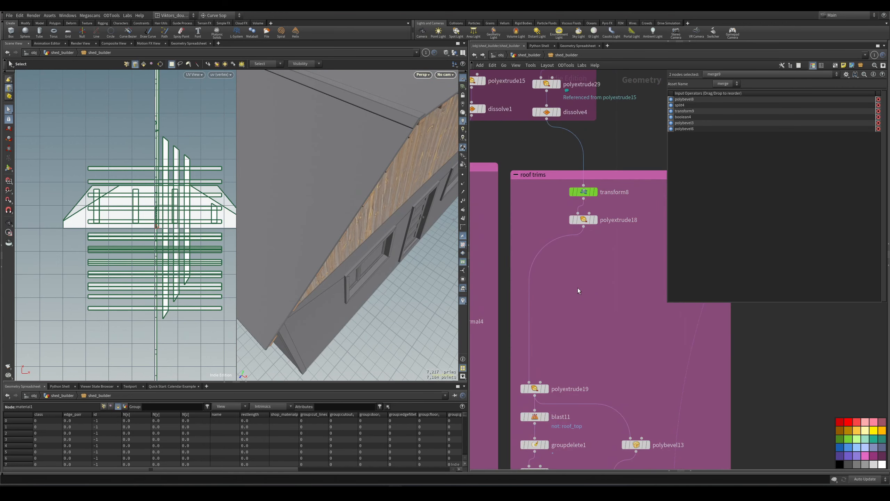
{"action": "scroll", "coordinate": [580, 257], "scroll_direction": "up", "scroll_amount": 2}
{"action": "left_click_drag", "start_coordinate": [587, 249], "coordinate": [572, 199]}
{"action": "key", "text": "r"}
{"action": "key", "text": "space+g"}
{"action": "left_click_drag", "start_coordinate": [388, 207], "coordinate": [408, 225], "text": "alt"}
{"action": "scroll", "coordinate": [598, 268], "scroll_direction": "down", "scroll_amount": 4}
{"action": "middle_click_drag", "start_coordinate": [598, 268], "coordinate": [549, 260]}
{"action": "scroll", "coordinate": [543, 248], "scroll_direction": "up", "scroll_amount": 4}
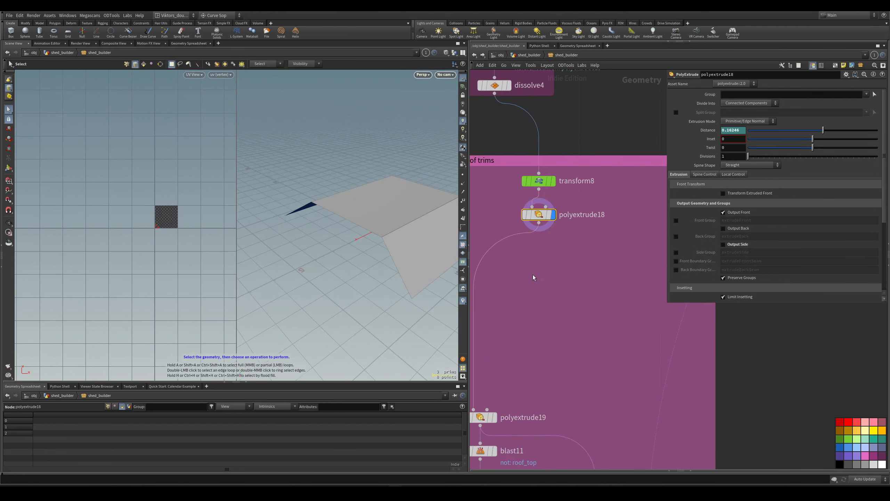
- Insert and display a UV Texture node with the Face texture type between polyextrude18 and polyextrude19
{"action": "left_click_drag", "start_coordinate": [383, 228], "coordinate": [405, 234], "text": "alt"}
{"action": "middle_click_drag", "start_coordinate": [532, 267], "coordinate": [554, 278]}
{"action": "key", "text": "Tab"}
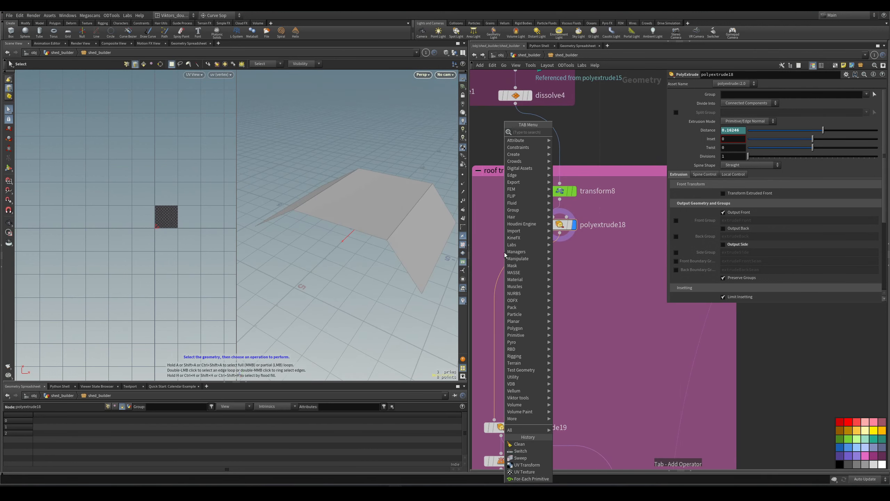
{"action": "type", "text": "uvt"}
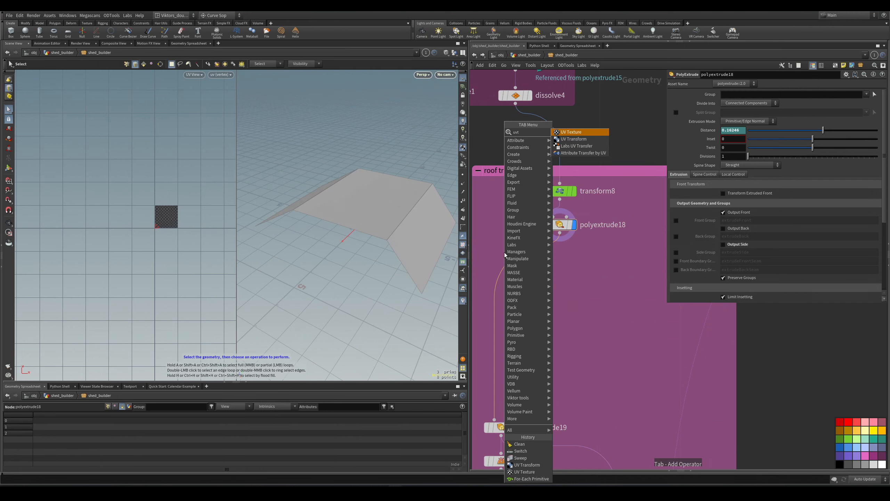
{"action": "key", "text": "Return"}
{"action": "left_click", "coordinate": [504, 253]}
{"action": "left_click", "coordinate": [515, 259]}
{"action": "left_click_drag", "start_coordinate": [503, 258], "coordinate": [562, 275]}
- Display polyextrude19 and polybevel13 in turn to check the roof's UVs after extrusion and beveling
{"action": "middle_click_drag", "start_coordinate": [551, 331], "coordinate": [530, 270]}
{"action": "scroll", "coordinate": [546, 265], "scroll_direction": "down", "scroll_amount": 2}
{"action": "scroll", "coordinate": [548, 265], "scroll_direction": "up", "scroll_amount": 3}
{"action": "scroll", "coordinate": [553, 279], "scroll_direction": "down", "scroll_amount": 3}
{"action": "middle_click_drag", "start_coordinate": [537, 304], "coordinate": [551, 270]}
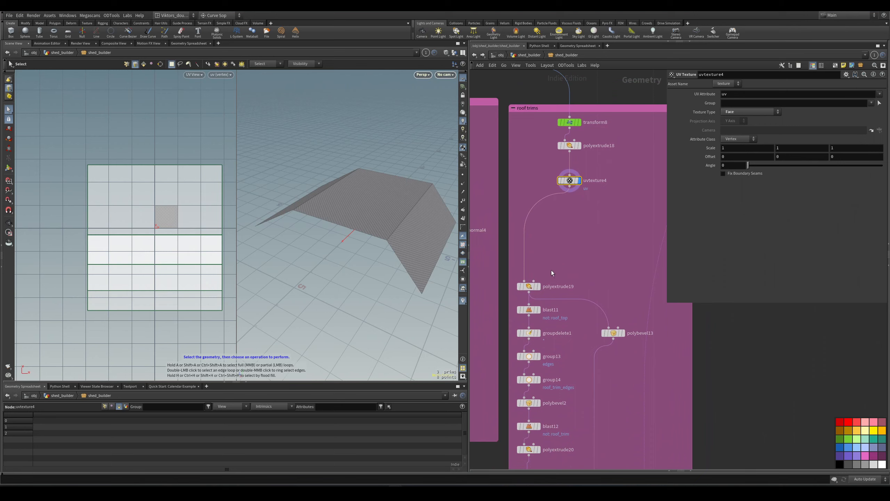
{"action": "scroll", "coordinate": [552, 266], "scroll_direction": "down", "scroll_amount": 2}
{"action": "scroll", "coordinate": [555, 262], "scroll_direction": "up", "scroll_amount": 4}
{"action": "left_click", "coordinate": [524, 309]}
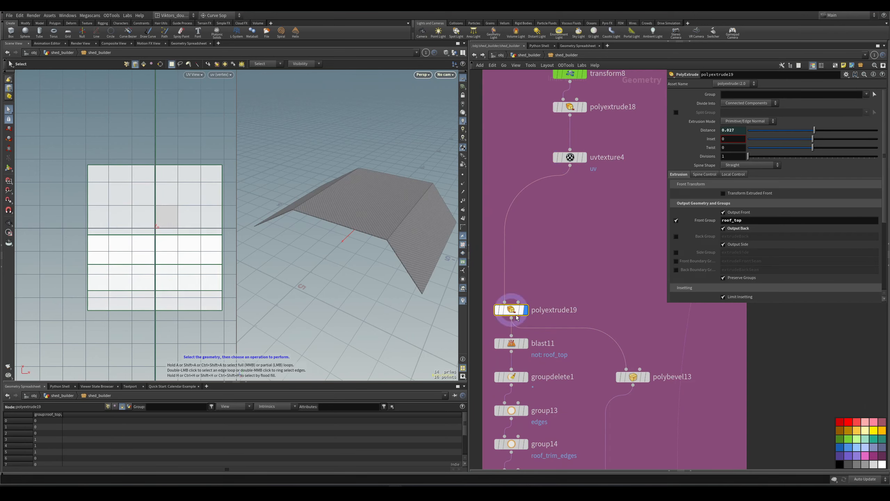
{"action": "middle_click_drag", "start_coordinate": [654, 423], "coordinate": [638, 362]}
{"action": "left_click", "coordinate": [630, 314]}
- Display polybevel12 at the end of the roof trim branch and examine the trims' UVs and checker texture
{"action": "scroll", "coordinate": [629, 316], "scroll_direction": "down", "scroll_amount": 4}
{"action": "middle_click_drag", "start_coordinate": [625, 458], "coordinate": [617, 305]}
{"action": "scroll", "coordinate": [612, 321], "scroll_direction": "down", "scroll_amount": 4}
{"action": "scroll", "coordinate": [601, 316], "scroll_direction": "up", "scroll_amount": 8}
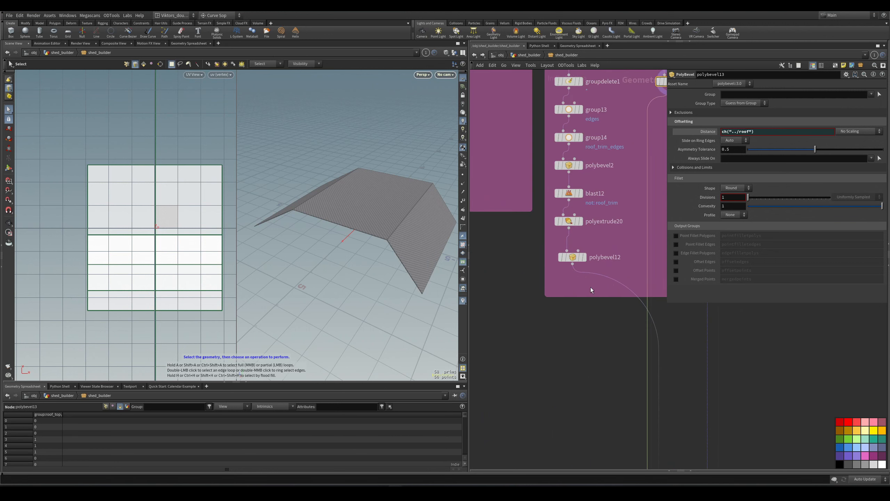
{"action": "left_click", "coordinate": [573, 259]}
{"action": "key", "text": "space"}
{"action": "middle_click_drag", "start_coordinate": [600, 263], "coordinate": [588, 344]}
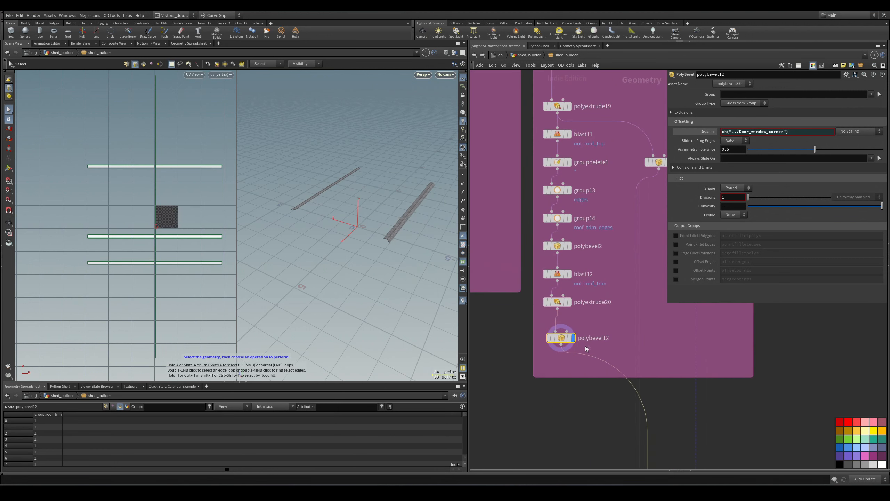
{"action": "key", "text": "space"}
{"action": "scroll", "coordinate": [399, 222], "scroll_direction": "up", "scroll_amount": 3}
{"action": "left_click_drag", "start_coordinate": [399, 222], "coordinate": [389, 214]}
{"action": "middle_click_drag", "start_coordinate": [562, 365], "coordinate": [573, 300]}
- Insert and display a Clean node after polybevel12 that removes all groups and every attribute except uv
{"action": "scroll", "coordinate": [590, 306], "scroll_direction": "up", "scroll_amount": 2}
{"action": "left_click_drag", "start_coordinate": [619, 283], "coordinate": [597, 314]}
{"action": "key", "text": "Tab"}
{"action": "key", "text": "Return"}
{"action": "left_click", "coordinate": [604, 310]}
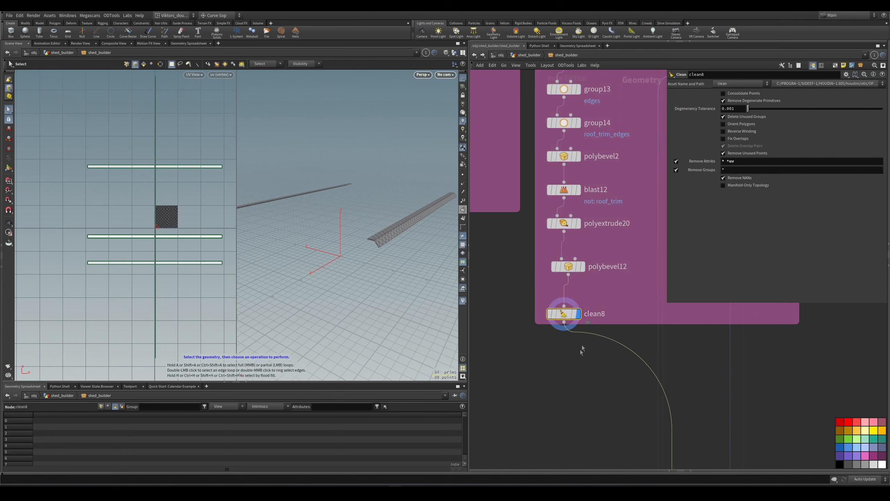
- Insert a Group Create node after clean8 and set its group name to ridge
{"action": "scroll", "coordinate": [610, 348], "scroll_direction": "up", "scroll_amount": 2}
{"action": "key", "text": "Tab"}
{"action": "type", "text": "gr"}
{"action": "key", "text": "Down"}
{"action": "key", "text": "Return"}
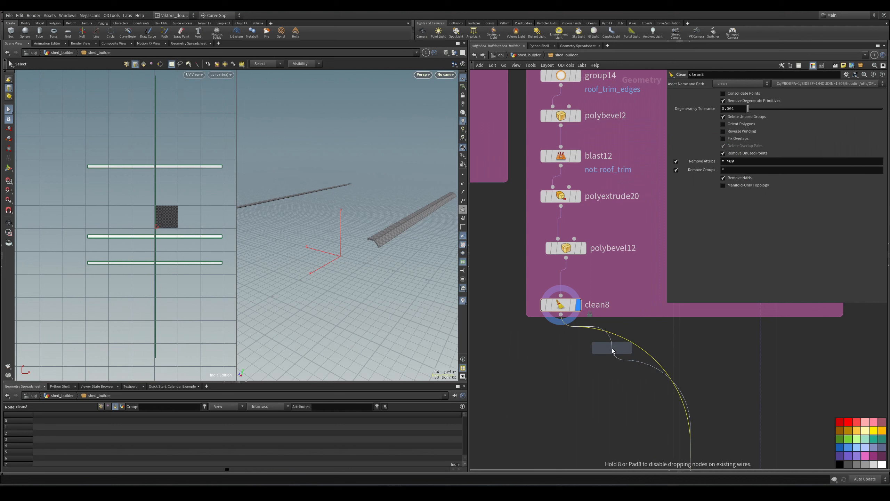
{"action": "left_click", "coordinate": [566, 354]}
{"action": "left_click", "coordinate": [762, 92]}
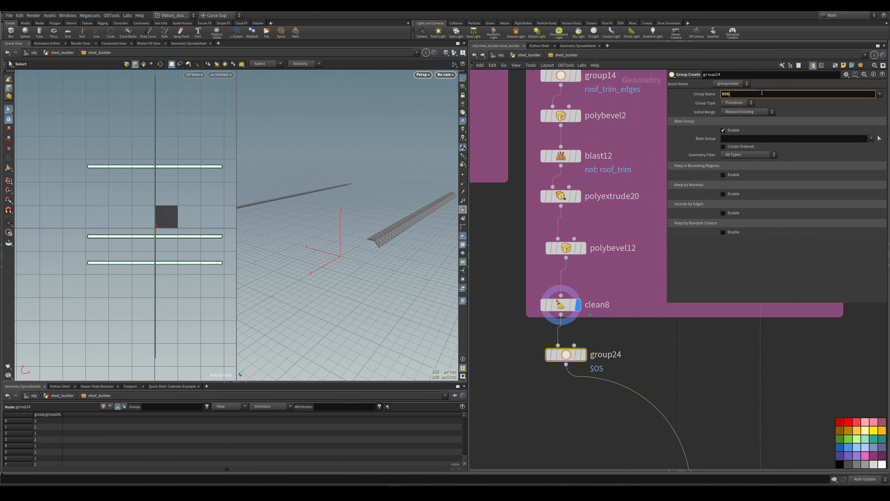
{"action": "key", "text": "BackSpace"}
{"action": "key", "text": "BackSpace"}
{"action": "key", "text": "BackSpace"}
{"action": "type", "text": "ridge"}
{"action": "key", "text": "Return"}
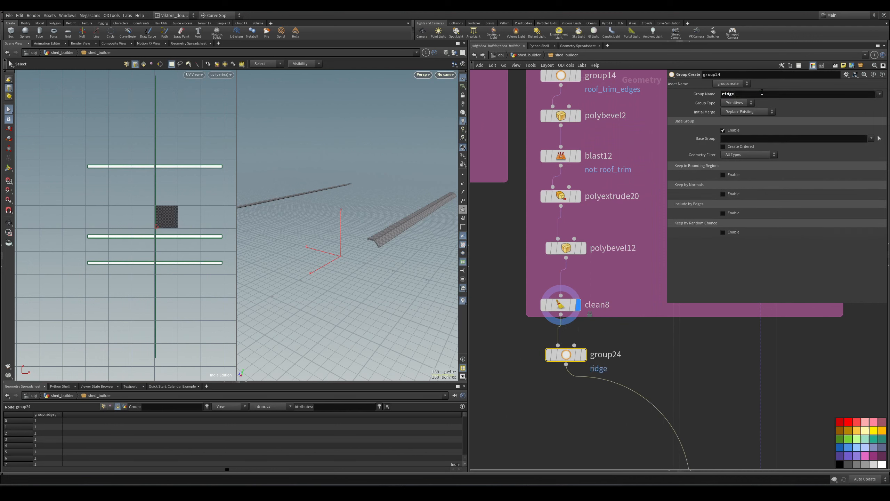
- Insert a Clean node after polybevel13 that removes all groups and every attribute except uv
{"action": "scroll", "coordinate": [583, 292], "scroll_direction": "down", "scroll_amount": 5}
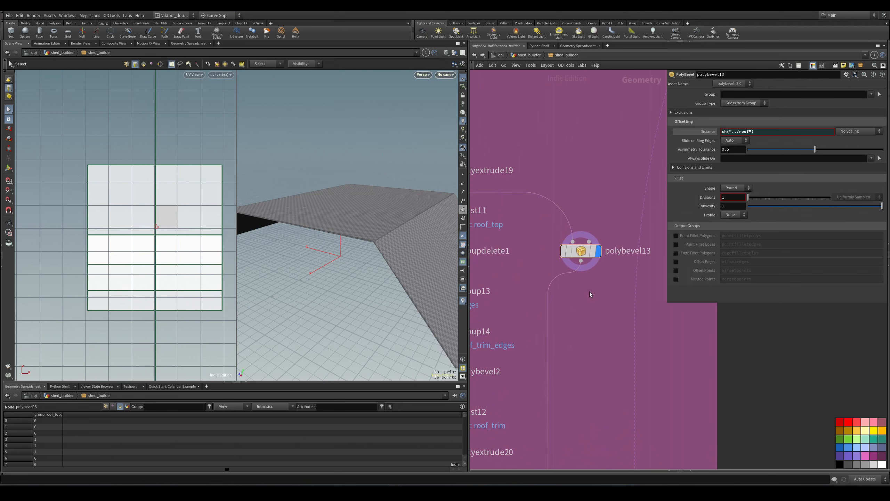
{"action": "key", "text": "Tab"}
{"action": "type", "text": "clean"}
{"action": "key", "text": "Return"}
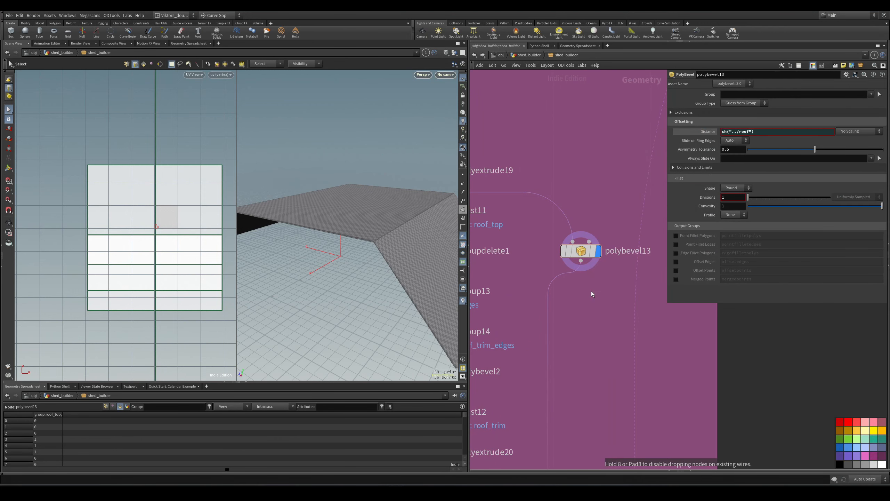
{"action": "left_click", "coordinate": [591, 291]}
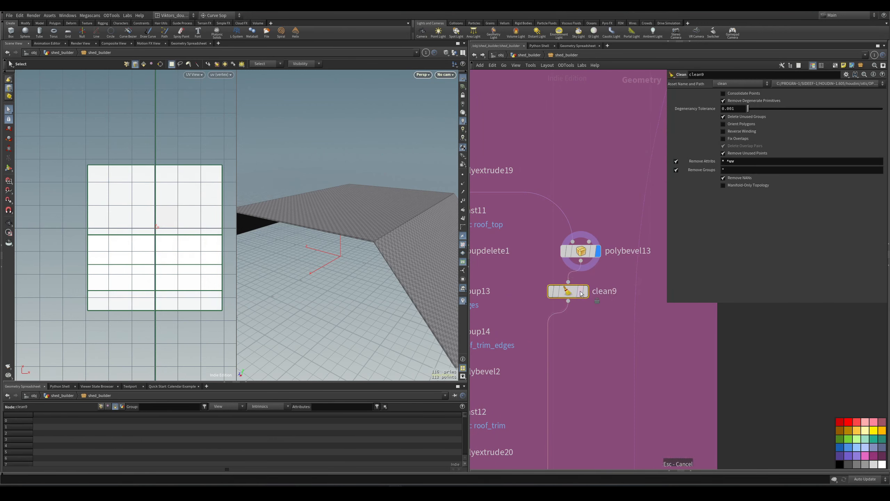
- Insert and display a Group Create node after clean9 with the group name roof
{"action": "key", "text": "Tab"}
{"action": "type", "text": "group"}
{"action": "key", "text": "Return"}
{"action": "left_click", "coordinate": [576, 320]}
{"action": "double_click", "coordinate": [728, 95]}
{"action": "type", "text": "roof"}
{"action": "key", "text": "Return"}
{"action": "left_click", "coordinate": [593, 332]}
- Color the uvtexture4 node blue in the network
{"action": "scroll", "coordinate": [586, 351], "scroll_direction": "down", "scroll_amount": 5}
{"action": "left_click", "coordinate": [547, 177]}
{"action": "key", "text": "c"}
{"action": "key", "text": "c"}
{"action": "left_click", "coordinate": [840, 449]}
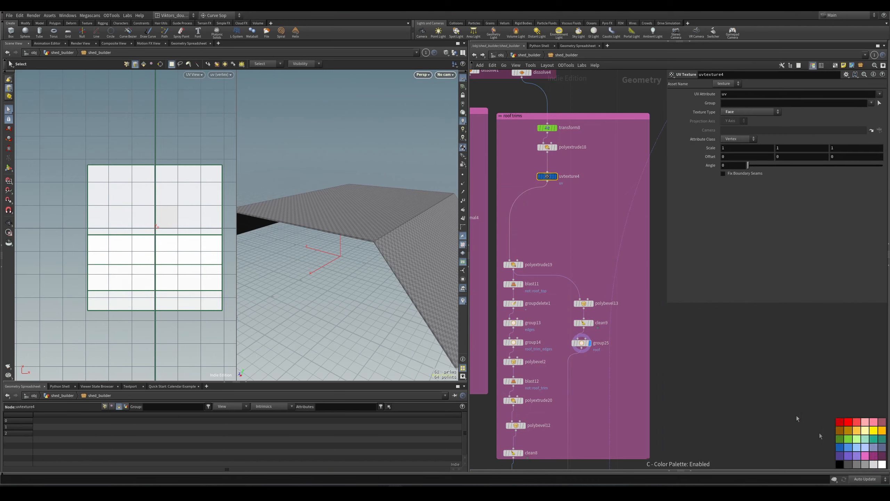
- Add a third material entry in material1 and assign Wood_Roof_Shingles to the roof group
{"action": "scroll", "coordinate": [610, 353], "scroll_direction": "down", "scroll_amount": 8}
{"action": "middle_click_drag", "start_coordinate": [643, 434], "coordinate": [590, 299]}
{"action": "scroll", "coordinate": [552, 224], "scroll_direction": "up", "scroll_amount": 8}
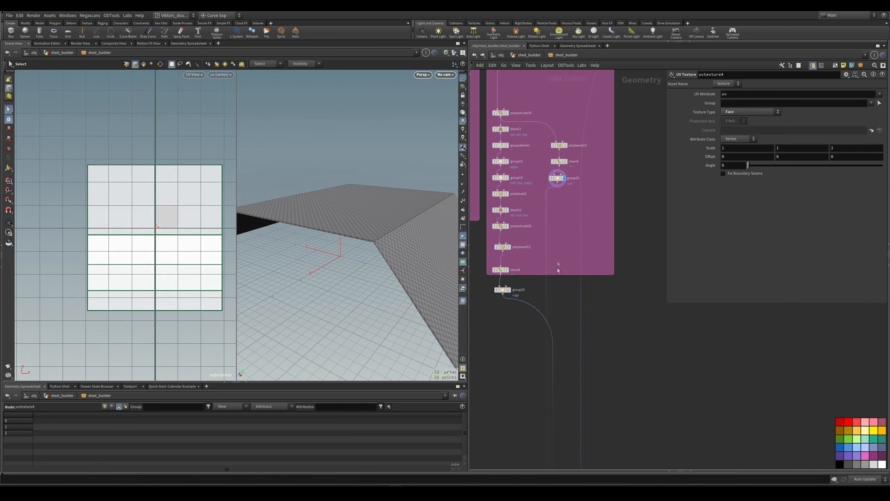
{"action": "scroll", "coordinate": [557, 263], "scroll_direction": "down", "scroll_amount": 5}
{"action": "middle_click_drag", "start_coordinate": [557, 420], "coordinate": [566, 292]}
{"action": "scroll", "coordinate": [564, 210], "scroll_direction": "up", "scroll_amount": 5}
{"action": "scroll", "coordinate": [563, 138], "scroll_direction": "down", "scroll_amount": 5}
{"action": "scroll", "coordinate": [569, 318], "scroll_direction": "up", "scroll_amount": 8}
{"action": "scroll", "coordinate": [572, 317], "scroll_direction": "down", "scroll_amount": 8}
{"action": "middle_click_drag", "start_coordinate": [650, 377], "coordinate": [615, 385]}
{"action": "scroll", "coordinate": [661, 368], "scroll_direction": "up", "scroll_amount": 6}
{"action": "middle_click_drag", "start_coordinate": [675, 394], "coordinate": [574, 324]}
{"action": "left_click", "coordinate": [618, 358]}
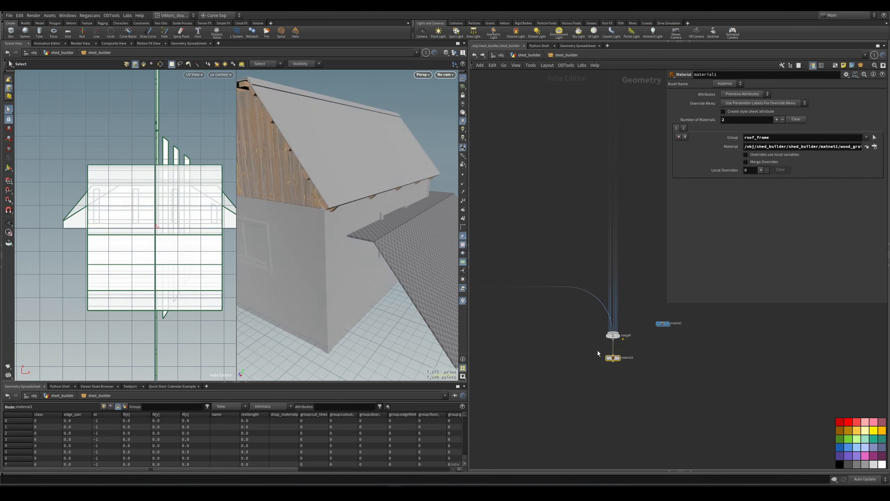
{"action": "left_click", "coordinate": [685, 136]}
{"action": "left_click", "coordinate": [762, 138]}
{"action": "type", "text": "roof"}
{"action": "key", "text": "Return"}
{"action": "left_click", "coordinate": [866, 148]}
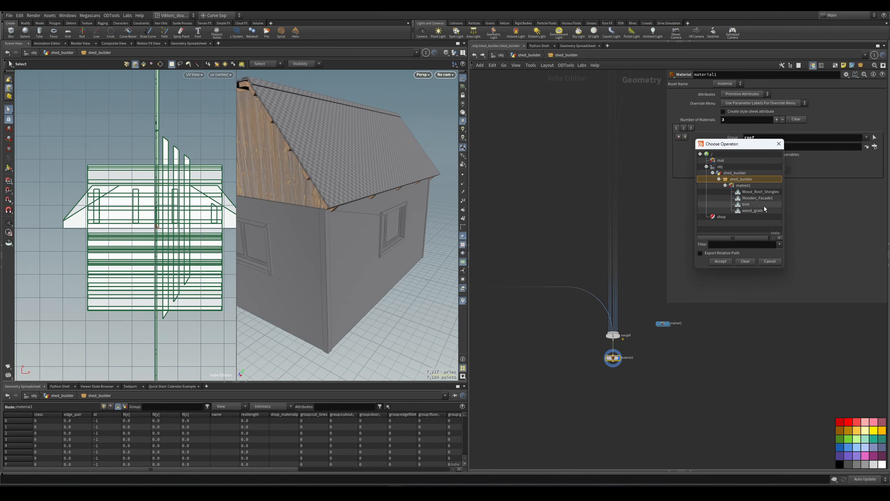
{"action": "left_click", "coordinate": [759, 191]}
{"action": "left_click", "coordinate": [722, 261]}
- Examine the wooden shingle material on the roof from several angles
{"action": "left_click_drag", "start_coordinate": [352, 163], "coordinate": [374, 242], "text": "alt"}
{"action": "right_click_drag", "start_coordinate": [379, 259], "coordinate": [394, 239], "text": "alt"}
{"action": "left_click_drag", "start_coordinate": [394, 239], "coordinate": [364, 242], "text": "alt"}
{"action": "key", "text": "alt+Tab"}
{"action": "right_click_drag", "start_coordinate": [364, 242], "coordinate": [338, 254], "text": "alt"}
{"action": "left_click_drag", "start_coordinate": [338, 254], "coordinate": [353, 280]}
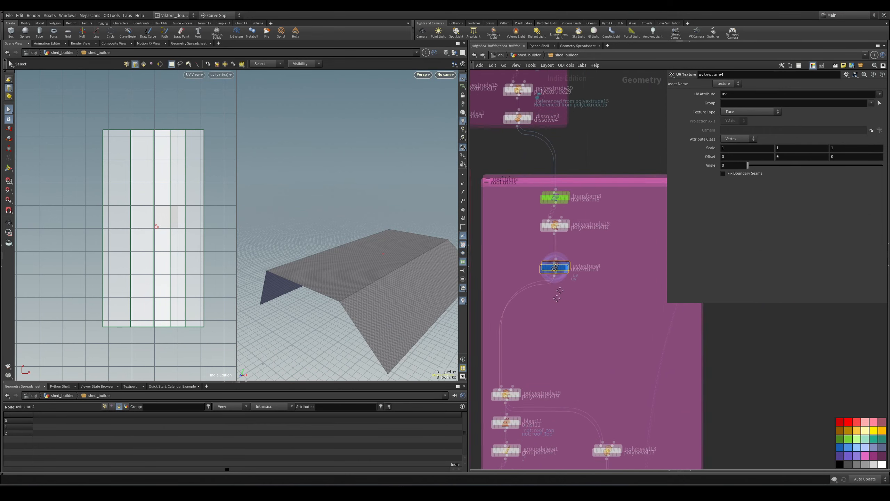
- Bring up the shed_builder asset parameters and copy the Rotate roof parameter from the Roof control section
{"action": "scroll", "coordinate": [563, 260], "scroll_direction": "up", "scroll_amount": 2}
{"action": "left_click_drag", "start_coordinate": [759, 167], "coordinate": [739, 166]}
{"action": "left_click", "coordinate": [400, 493]}
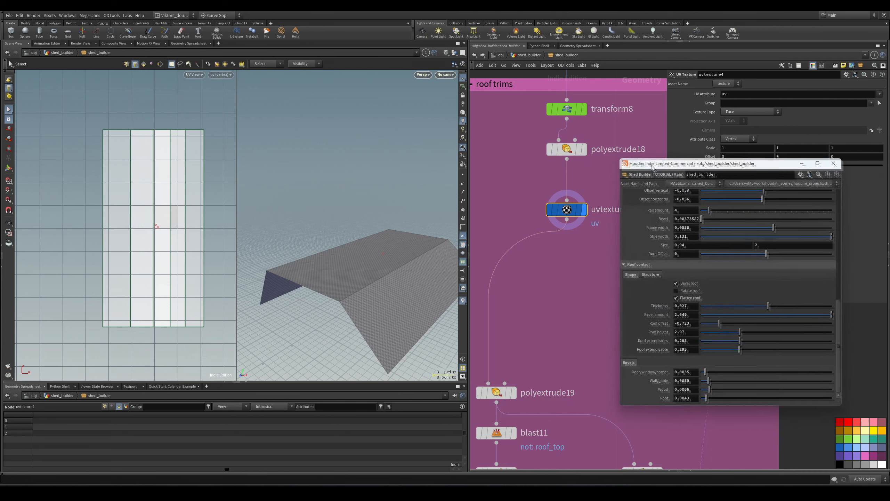
{"action": "left_click_drag", "start_coordinate": [660, 162], "coordinate": [637, 165]}
{"action": "right_click", "coordinate": [668, 293]}
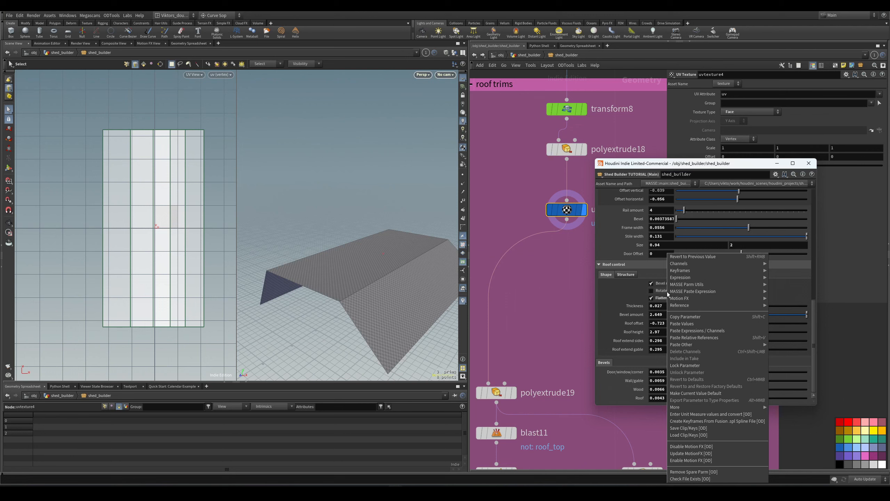
{"action": "left_click", "coordinate": [665, 290]}
{"action": "right_click", "coordinate": [665, 291]}
{"action": "left_click", "coordinate": [665, 290]}
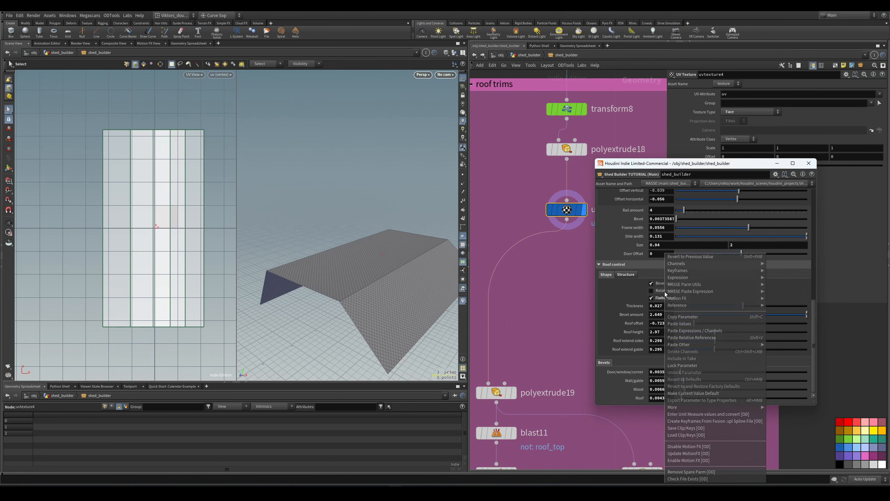
{"action": "right_click", "coordinate": [665, 290]}
{"action": "left_click", "coordinate": [665, 290]}
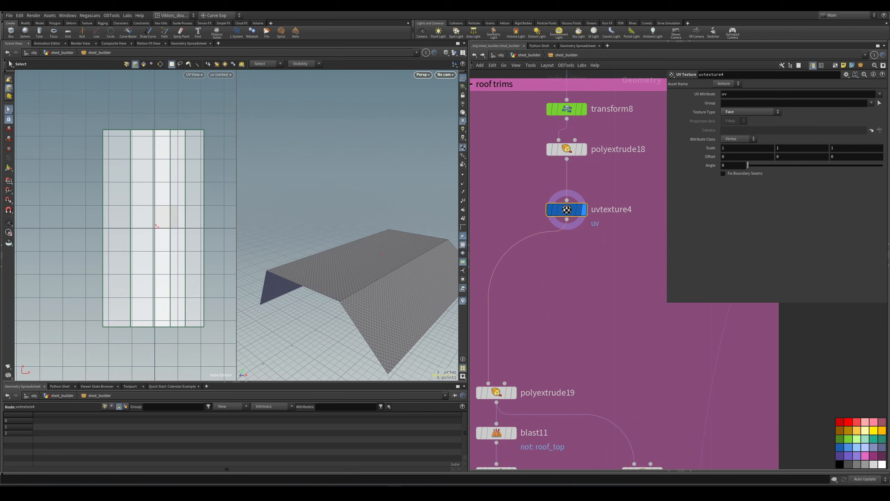
- Set uvtexture4's Angle to the expression if(ch("../rotate_roof")==0,90,0)
{"action": "left_click", "coordinate": [743, 166]}
{"action": "type", "text": "if"}
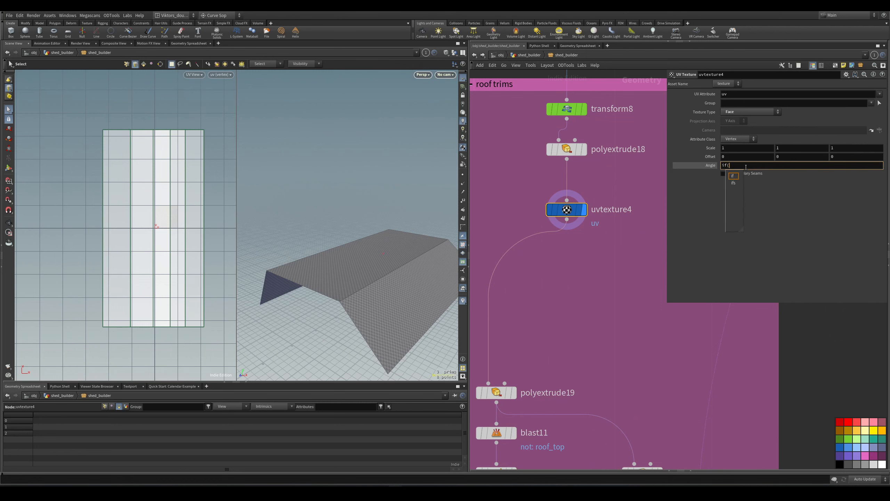
{"action": "type", "text": "(ch(\"../rotate_roof\")==0,"}
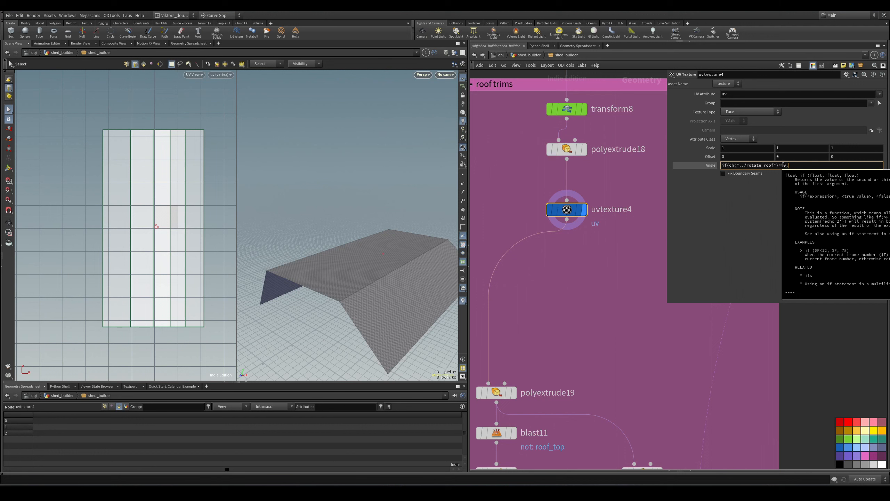
{"action": "type", "text": "90"}
{"action": "key", "text": "Return"}
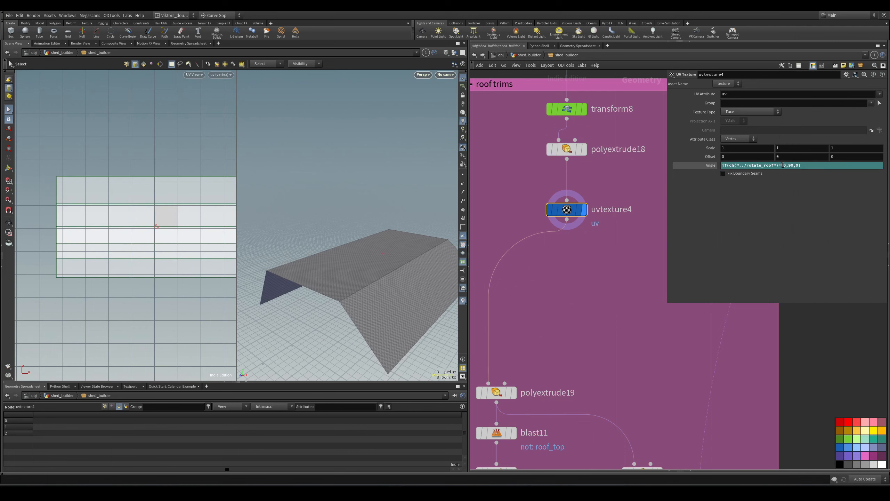
- Display material1 again and examine the direction of the shingles on the roof
{"action": "scroll", "coordinate": [598, 355], "scroll_direction": "down", "scroll_amount": 7}
{"action": "middle_click_drag", "start_coordinate": [597, 355], "coordinate": [543, 190]}
{"action": "scroll", "coordinate": [614, 294], "scroll_direction": "down", "scroll_amount": 3}
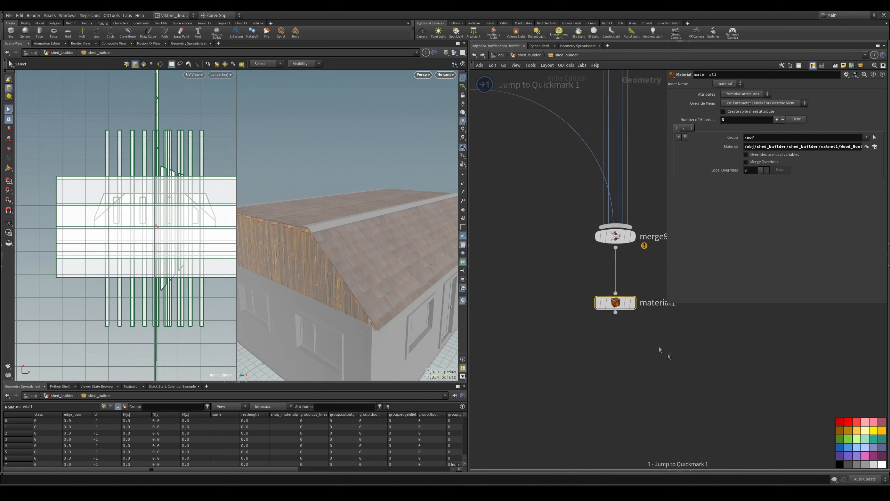
{"action": "left_click", "coordinate": [632, 302]}
{"action": "left_click_drag", "start_coordinate": [413, 287], "coordinate": [399, 261]}
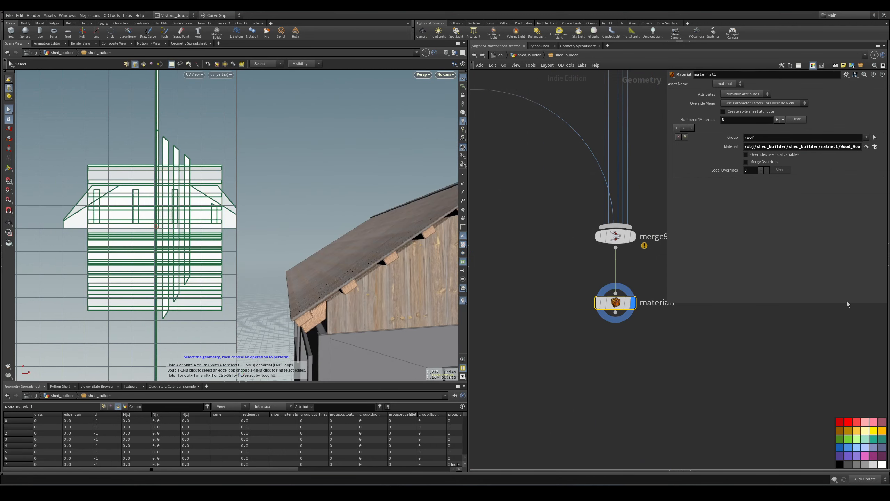
- Examine the direction of the shingles on the sloping roof face above the gable
{"action": "left_click_drag", "start_coordinate": [379, 302], "coordinate": [392, 263]}
{"action": "key", "text": "s"}
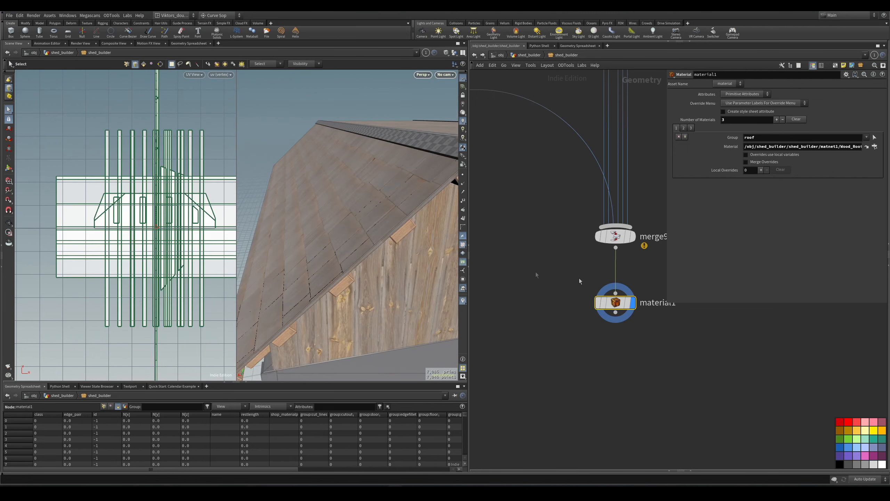
{"action": "left_click_drag", "start_coordinate": [324, 242], "coordinate": [299, 218], "text": "alt"}
{"action": "scroll", "coordinate": [362, 216], "scroll_direction": "up", "scroll_amount": 5}
- Inspect the textured roof geometry in the roof trims network with wire shading and primitive numbers turned on
{"action": "left_click", "coordinate": [586, 235]}
{"action": "middle_click_drag", "start_coordinate": [574, 283], "coordinate": [582, 288]}
{"action": "key", "text": "space+g"}
{"action": "key", "text": "shift+w"}
{"action": "mouse_move", "coordinate": [289, 265]}
{"action": "left_mouse_down", "text": "alt"}
{"action": "mouse_move", "coordinate": [321, 257]}
{"action": "mouse_move", "coordinate": [318, 273]}
{"action": "left_mouse_up", "text": "alt"}
{"action": "left_click", "coordinate": [462, 218]}
{"action": "left_click_drag", "start_coordinate": [419, 231], "coordinate": [428, 196], "text": "alt"}
- Add a Switch and a UV Transform node below uvtexture4 in the roof trims network
{"action": "key", "text": "Tab"}
{"action": "type", "text": "switch"}
{"action": "key", "text": "Return"}
{"action": "left_click", "coordinate": [583, 300]}
{"action": "key", "text": "Tab"}
{"action": "type", "text": "uvtransform"}
{"action": "key", "text": "Return"}
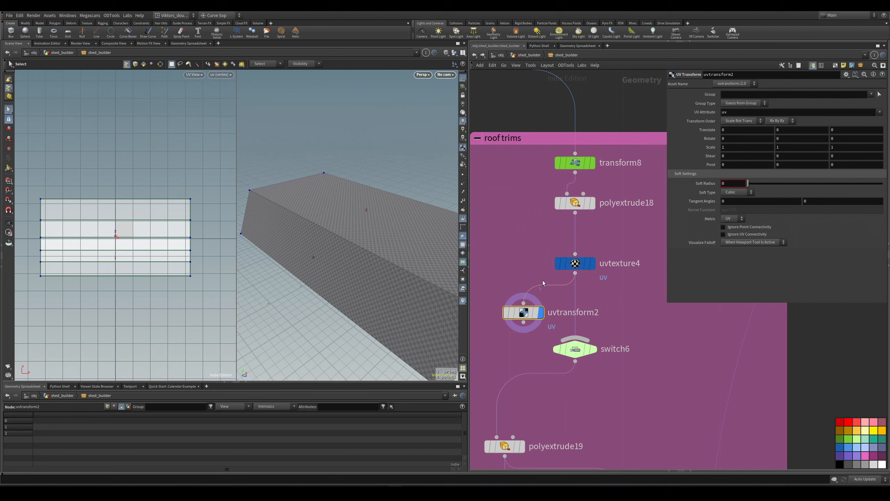
- Limit uvtransform2 to group 0 and set its Z rotation to 180
{"action": "left_click", "coordinate": [783, 94]}
{"action": "type", "text": "0"}
{"action": "key", "text": "Return"}
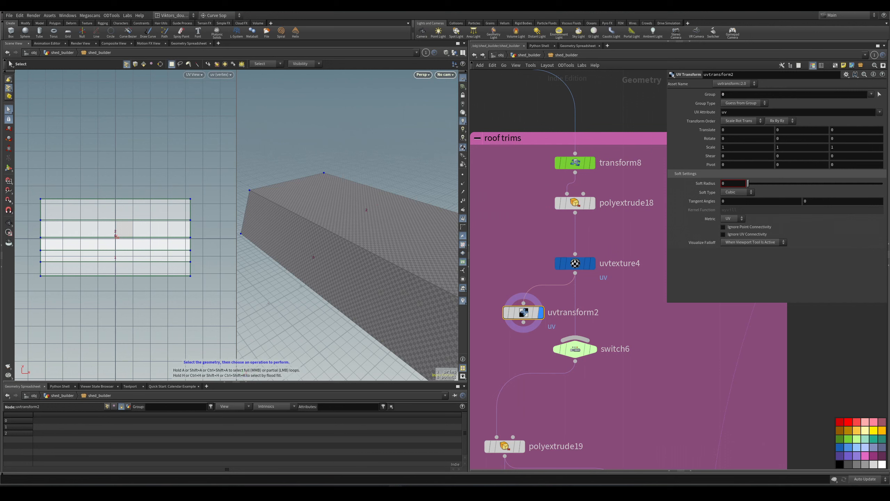
{"action": "middle_click_drag", "start_coordinate": [854, 139], "coordinate": [865, 139]}
{"action": "key", "text": "ctrl+z"}
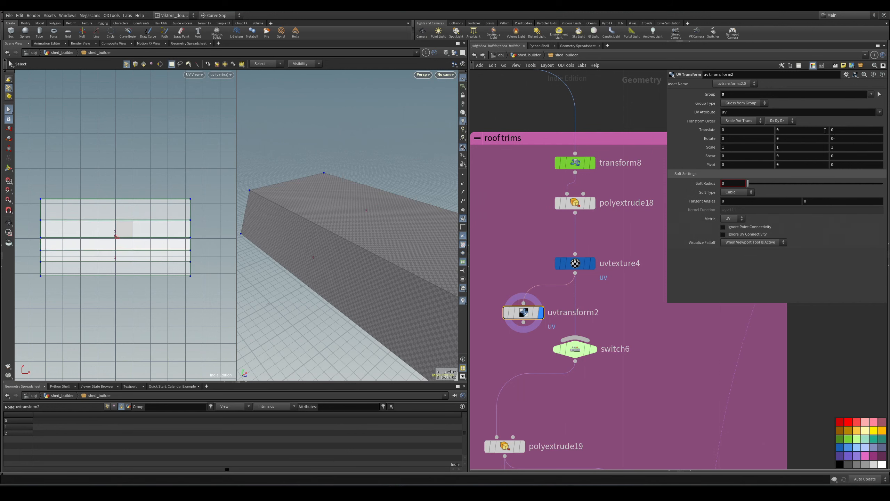
{"action": "double_click", "coordinate": [854, 138]}
{"action": "type", "text": "180"}
{"action": "key", "text": "Return"}
- Wire uvtransform2 into switch6 as the first input and uvtexture4 as the second, and select the switch
{"action": "scroll", "coordinate": [545, 294], "scroll_direction": "up", "scroll_amount": 2}
{"action": "middle_click_drag", "start_coordinate": [545, 294], "coordinate": [558, 257]}
{"action": "left_click_drag", "start_coordinate": [584, 321], "coordinate": [578, 329]}
{"action": "left_click_drag", "start_coordinate": [595, 232], "coordinate": [597, 342]}
{"action": "left_click", "coordinate": [606, 357]}
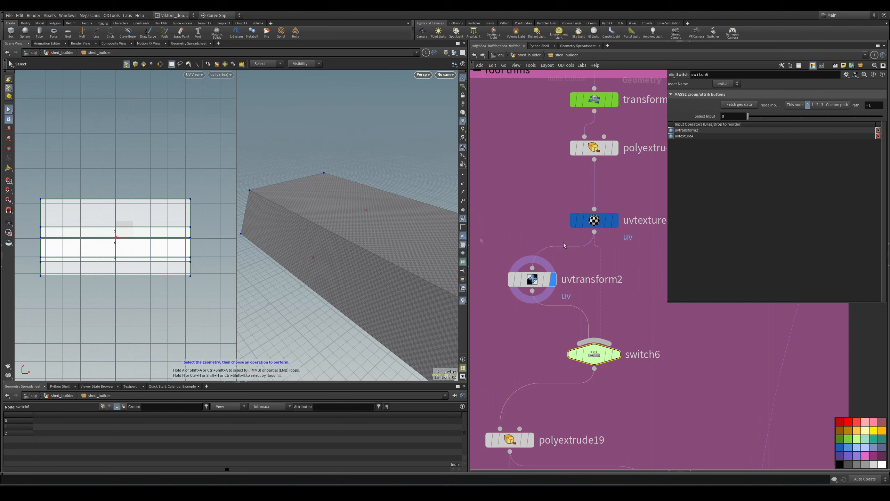
- Copy the shed_builder asset's Rotate roof parameter and reference it in switch6's Select Input
{"action": "key", "text": "alt+Tab"}
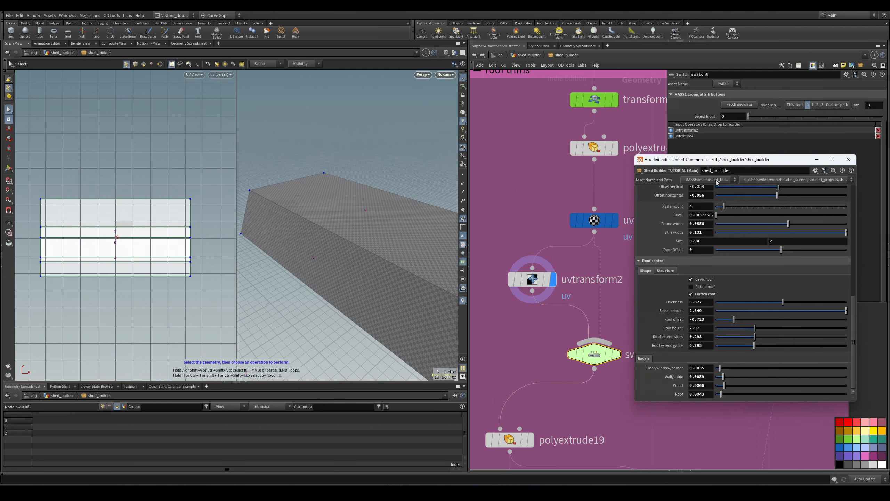
{"action": "right_click", "coordinate": [707, 287]}
{"action": "left_click", "coordinate": [698, 287]}
{"action": "right_click", "coordinate": [698, 287]}
{"action": "left_click", "coordinate": [711, 316]}
{"action": "left_click_drag", "start_coordinate": [683, 160], "coordinate": [888, 186]}
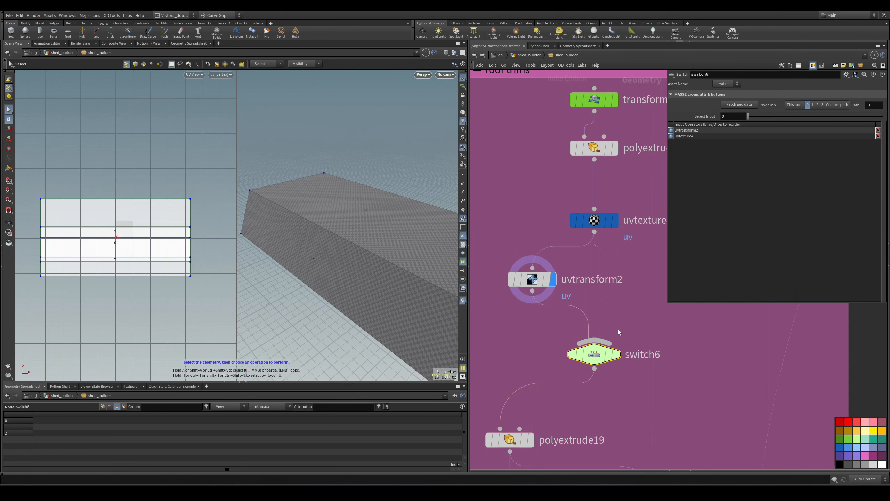
{"action": "right_click", "coordinate": [711, 117]}
{"action": "key", "text": "shift+v"}
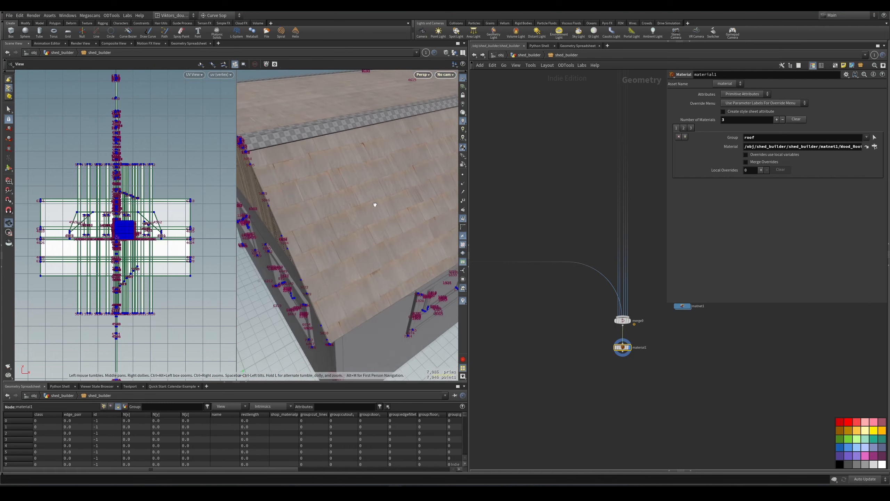
- Examine the direction of the shingles on the roof slopes from several angles with material1 displayed
{"action": "left_click_drag", "start_coordinate": [373, 201], "coordinate": [398, 226]}
{"action": "scroll", "coordinate": [360, 195], "scroll_direction": "down", "scroll_amount": 5}
{"action": "scroll", "coordinate": [366, 193], "scroll_direction": "up", "scroll_amount": 5}
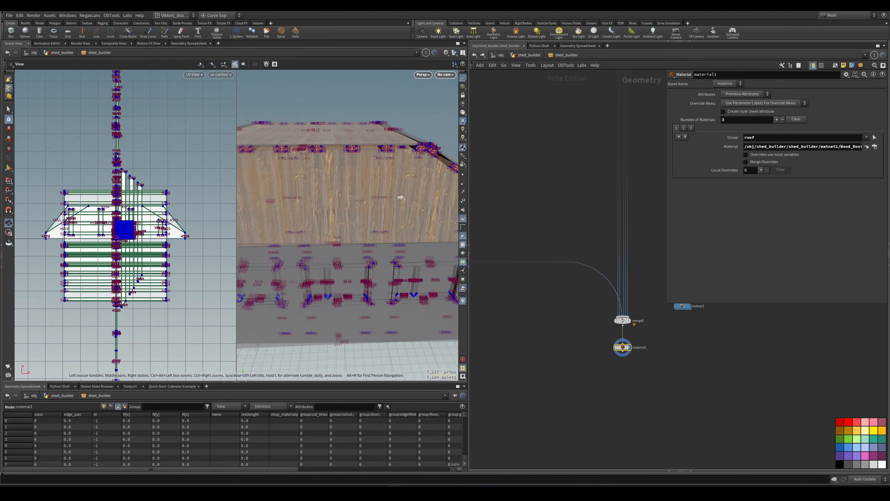
{"action": "left_click_drag", "start_coordinate": [399, 197], "coordinate": [331, 205]}
{"action": "right_click_drag", "start_coordinate": [331, 205], "coordinate": [370, 214]}
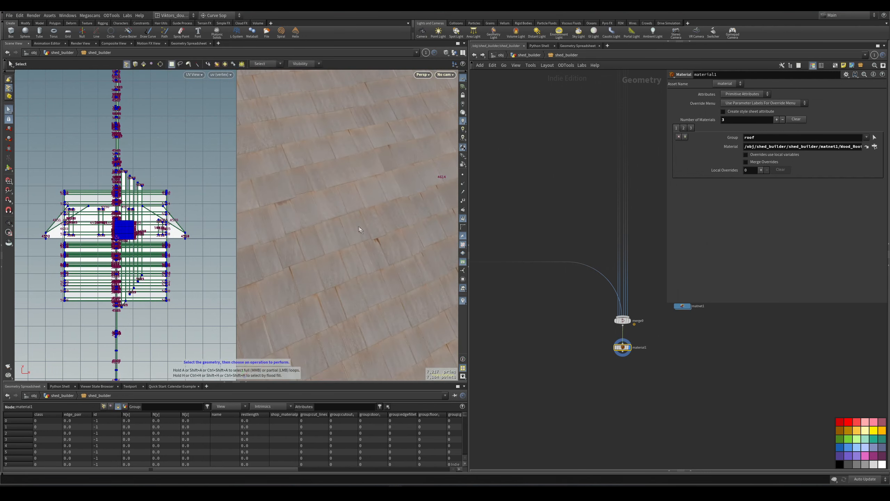
{"action": "right_click_drag", "start_coordinate": [306, 202], "coordinate": [340, 163]}
{"action": "left_click_drag", "start_coordinate": [340, 163], "coordinate": [505, 204]}
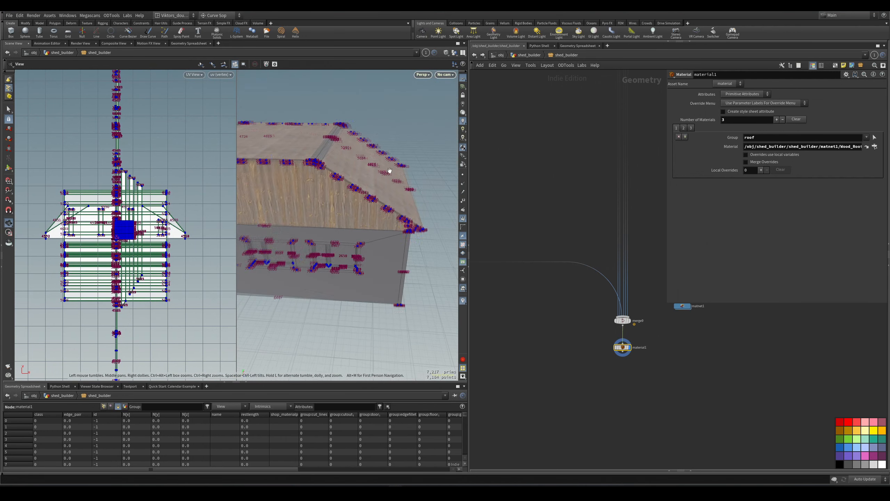
{"action": "left_click_drag", "start_coordinate": [314, 176], "coordinate": [324, 214]}
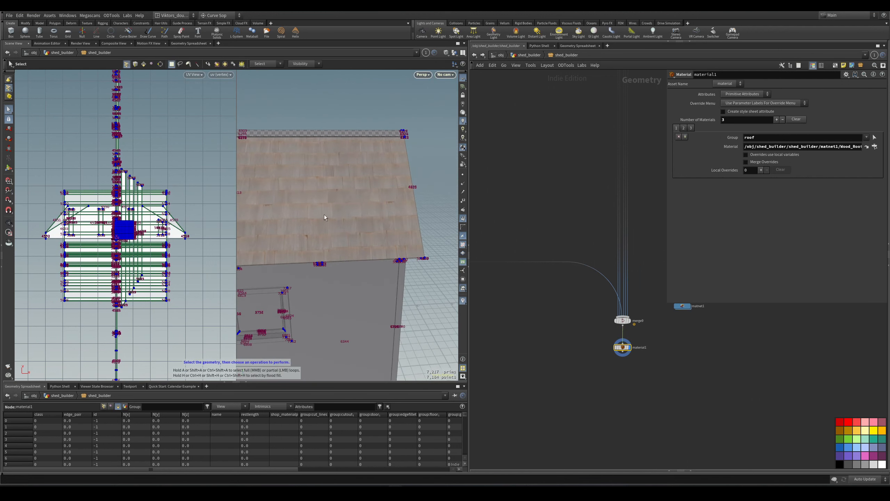
{"action": "left_click_drag", "start_coordinate": [308, 248], "coordinate": [371, 179]}
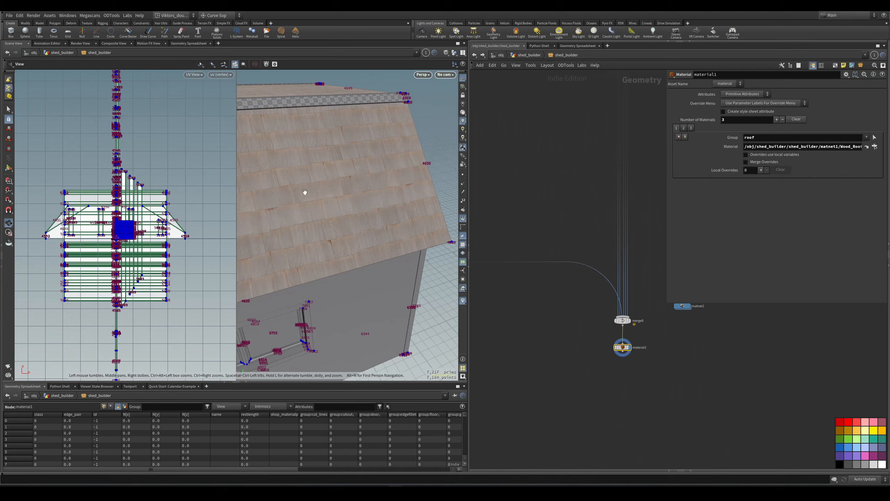
{"action": "left_click_drag", "start_coordinate": [305, 192], "coordinate": [366, 189]}
{"action": "right_click_drag", "start_coordinate": [366, 189], "coordinate": [433, 201]}
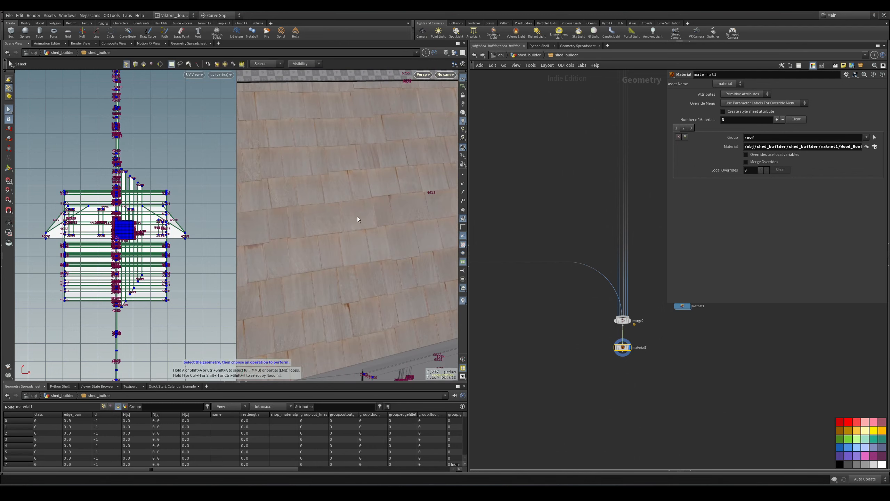
{"action": "left_click_drag", "start_coordinate": [368, 303], "coordinate": [399, 196]}
{"action": "right_click_drag", "start_coordinate": [399, 197], "coordinate": [323, 220]}
{"action": "left_click_drag", "start_coordinate": [323, 219], "coordinate": [417, 236]}
{"action": "left_click_drag", "start_coordinate": [425, 280], "coordinate": [294, 264]}
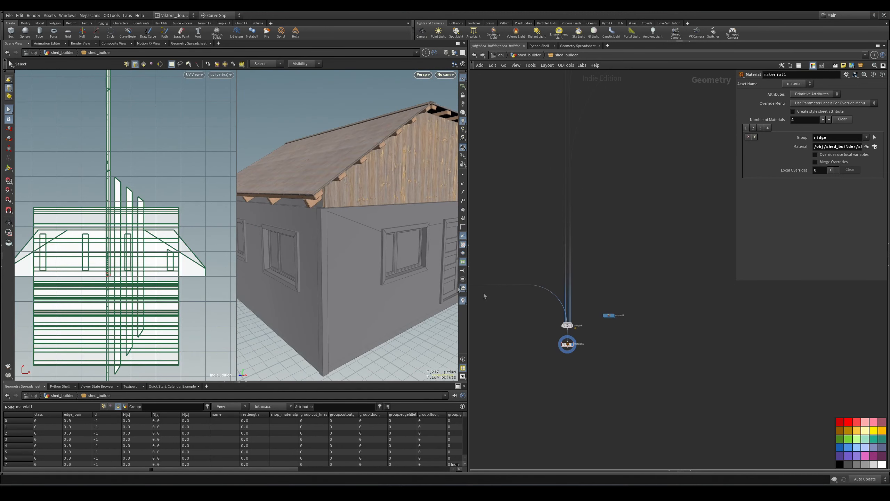
- Look through the wall, corner trim and window frame networks, displaying polybevel6 and polybevel3 to find the parts without UVs
{"action": "left_click_drag", "start_coordinate": [395, 241], "coordinate": [368, 252], "text": "alt"}
{"action": "scroll", "coordinate": [637, 210], "scroll_direction": "down", "scroll_amount": 3}
{"action": "middle_click_drag", "start_coordinate": [662, 191], "coordinate": [539, 336]}
{"action": "scroll", "coordinate": [582, 179], "scroll_direction": "up", "scroll_amount": 4}
{"action": "middle_click_drag", "start_coordinate": [590, 286], "coordinate": [628, 252]}
{"action": "scroll", "coordinate": [538, 388], "scroll_direction": "up", "scroll_amount": 3}
{"action": "middle_click_drag", "start_coordinate": [538, 388], "coordinate": [590, 292]}
{"action": "left_click", "coordinate": [547, 304]}
{"action": "scroll", "coordinate": [561, 316], "scroll_direction": "down", "scroll_amount": 3}
{"action": "middle_click_drag", "start_coordinate": [595, 322], "coordinate": [580, 292]}
{"action": "left_click_drag", "start_coordinate": [388, 260], "coordinate": [395, 261], "text": "alt"}
{"action": "scroll", "coordinate": [540, 317], "scroll_direction": "up", "scroll_amount": 3}
{"action": "left_click", "coordinate": [519, 291]}
{"action": "left_click", "coordinate": [537, 292]}
{"action": "left_click_drag", "start_coordinate": [325, 260], "coordinate": [396, 285], "text": "alt"}
{"action": "scroll", "coordinate": [584, 348], "scroll_direction": "down", "scroll_amount": 3}
{"action": "middle_click_drag", "start_coordinate": [583, 348], "coordinate": [583, 357]}
{"action": "scroll", "coordinate": [624, 264], "scroll_direction": "up", "scroll_amount": 3}
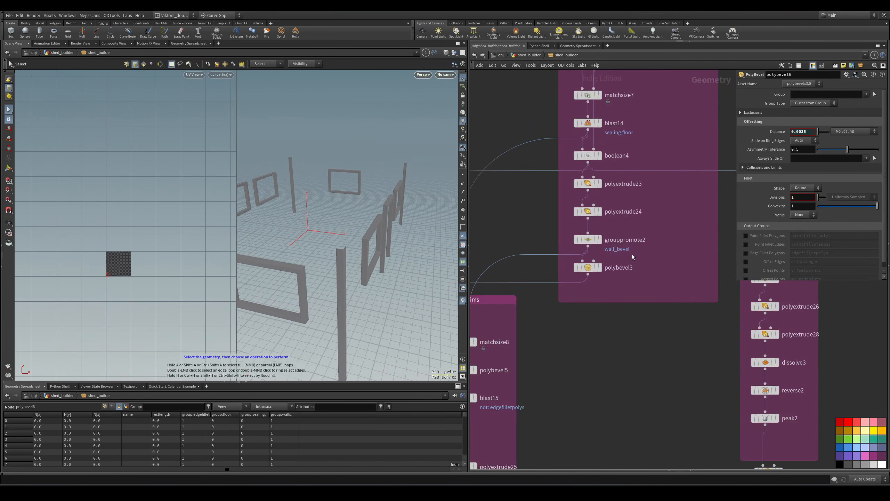
{"action": "left_click", "coordinate": [599, 267]}
{"action": "middle_click_drag", "start_coordinate": [653, 455], "coordinate": [651, 245]}
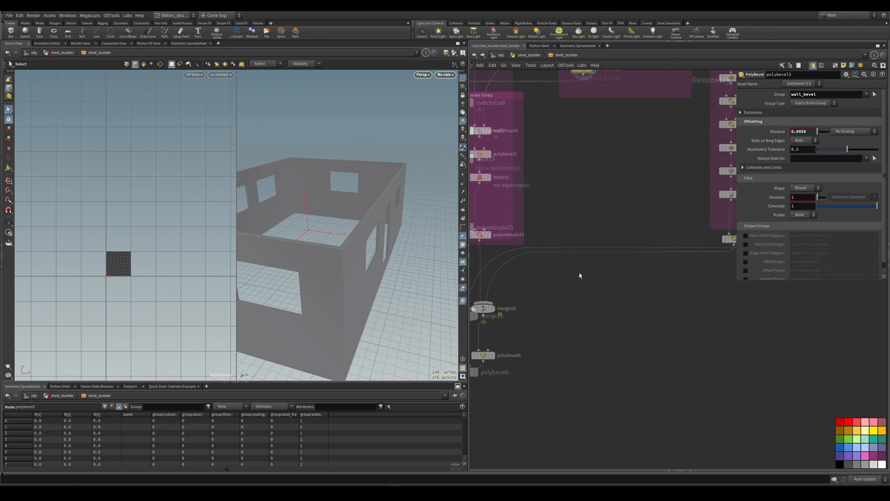
- Align merge16 and polybevel6 under the corner trims network and move them further down
{"action": "middle_click_drag", "start_coordinate": [579, 272], "coordinate": [639, 242]}
{"action": "scroll", "coordinate": [625, 286], "scroll_direction": "down", "scroll_amount": 1}
{"action": "left_click_drag", "start_coordinate": [613, 261], "coordinate": [545, 338]}
{"action": "key", "text": "a"}
{"action": "left_click_drag", "start_coordinate": [568, 295], "coordinate": [554, 276]}
{"action": "left_click", "coordinate": [600, 347]}
{"action": "left_click_drag", "start_coordinate": [556, 280], "coordinate": [557, 376]}
{"action": "middle_click_drag", "start_coordinate": [556, 376], "coordinate": [557, 376]}
- Display blast15 in the corner trims network and examine the corner strips before extrusion
{"action": "mouse_move", "coordinate": [396, 277]}
{"action": "left_mouse_down", "text": "alt"}
{"action": "mouse_move", "coordinate": [361, 273]}
{"action": "mouse_move", "coordinate": [377, 268]}
{"action": "left_mouse_up", "text": "alt"}
{"action": "key", "text": "shift+w"}
{"action": "scroll", "coordinate": [631, 266], "scroll_direction": "down", "scroll_amount": 3}
{"action": "middle_click_drag", "start_coordinate": [676, 242], "coordinate": [561, 310]}
{"action": "left_click", "coordinate": [608, 283]}
{"action": "scroll", "coordinate": [675, 259], "scroll_direction": "up", "scroll_amount": 3}
{"action": "middle_click_drag", "start_coordinate": [485, 309], "coordinate": [590, 269]}
{"action": "left_click", "coordinate": [573, 232]}
{"action": "left_click_drag", "start_coordinate": [347, 248], "coordinate": [348, 215], "text": "alt"}
{"action": "key", "text": "s"}
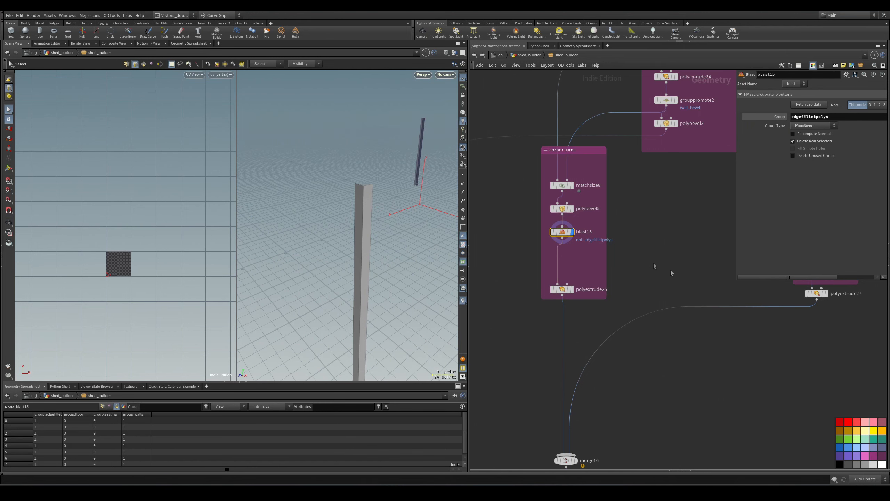
- Insert a UV Texture node between blast15 and polyextrude25 in the corner trims network and display it
{"action": "scroll", "coordinate": [603, 264], "scroll_direction": "up", "scroll_amount": 4}
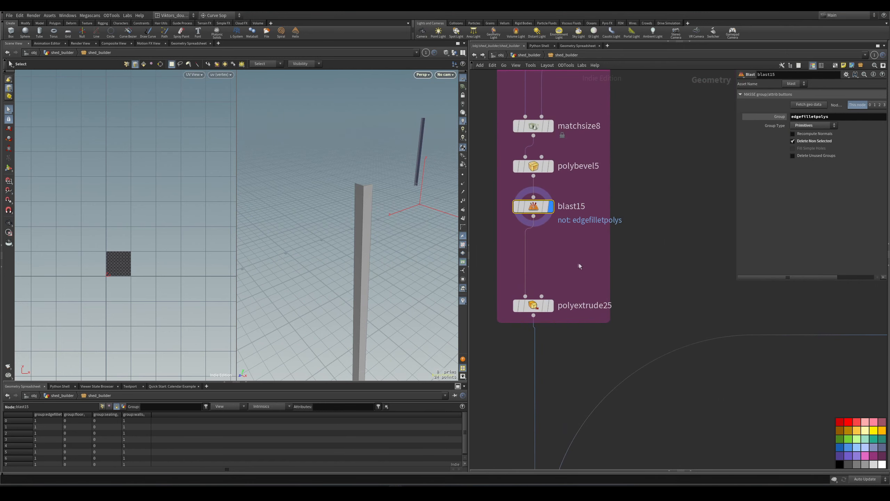
{"action": "key", "text": "Tab"}
{"action": "type", "text": "v"}
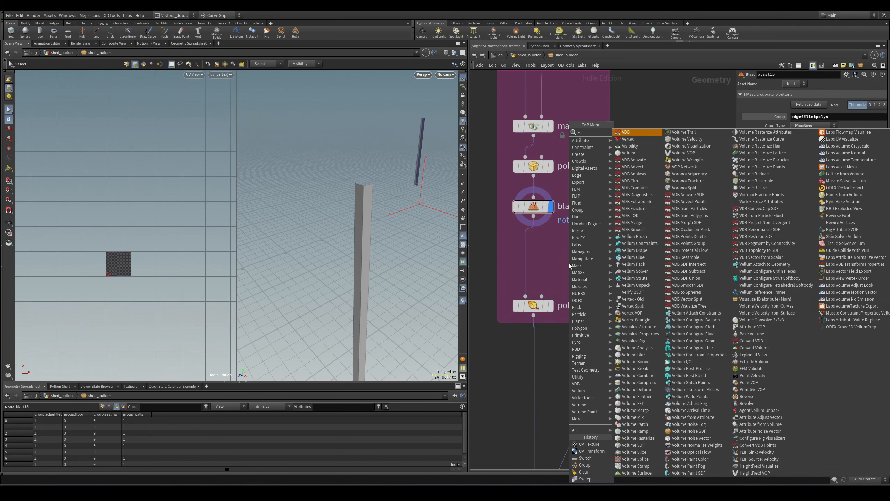
{"action": "key", "text": "BackSpace"}
{"action": "type", "text": "uvt"}
{"action": "key", "text": "Return"}
{"action": "left_click", "coordinate": [569, 263]}
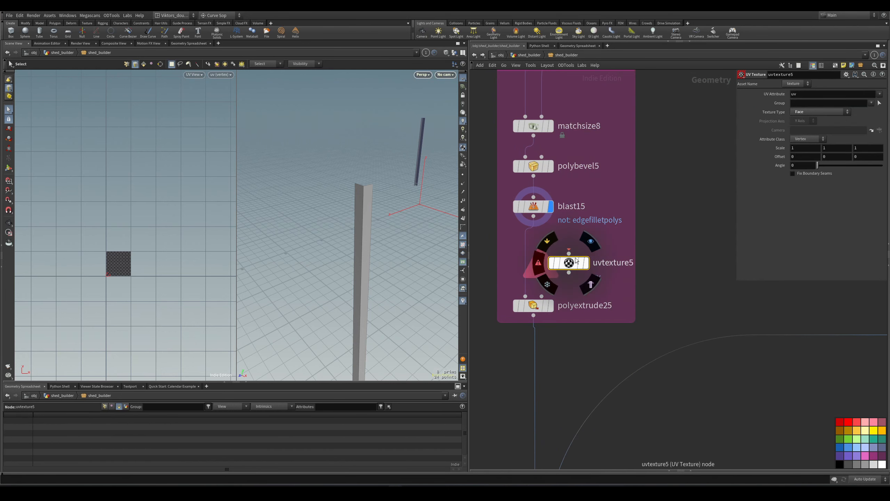
{"action": "left_click_drag", "start_coordinate": [574, 263], "coordinate": [539, 259]}
{"action": "left_click", "coordinate": [551, 259]}
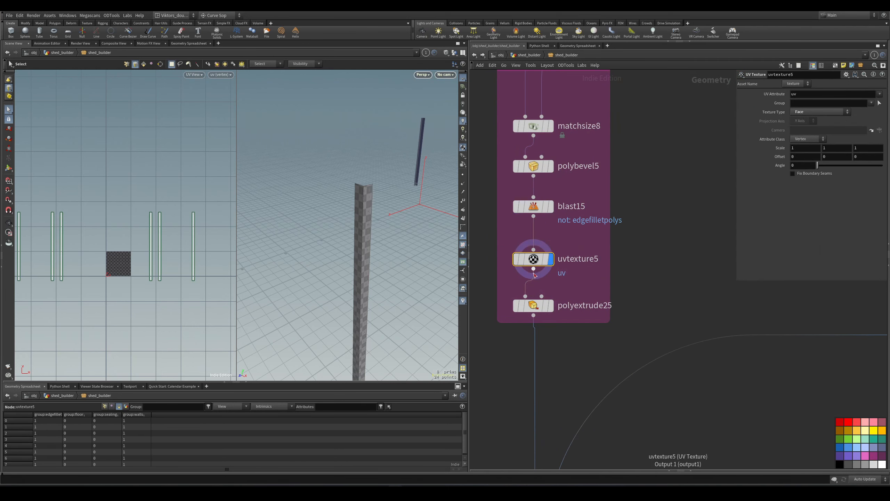
- Display polyextrude25 to check the extruded corner trims, and colour the uvtexture5 node blue
{"action": "left_click", "coordinate": [549, 305]}
{"action": "scroll", "coordinate": [351, 242], "scroll_direction": "down", "scroll_amount": 3}
{"action": "scroll", "coordinate": [145, 268], "scroll_direction": "down", "scroll_amount": 2}
{"action": "scroll", "coordinate": [542, 329], "scroll_direction": "down", "scroll_amount": 5}
{"action": "left_click", "coordinate": [539, 297]}
{"action": "left_click", "coordinate": [837, 449]}
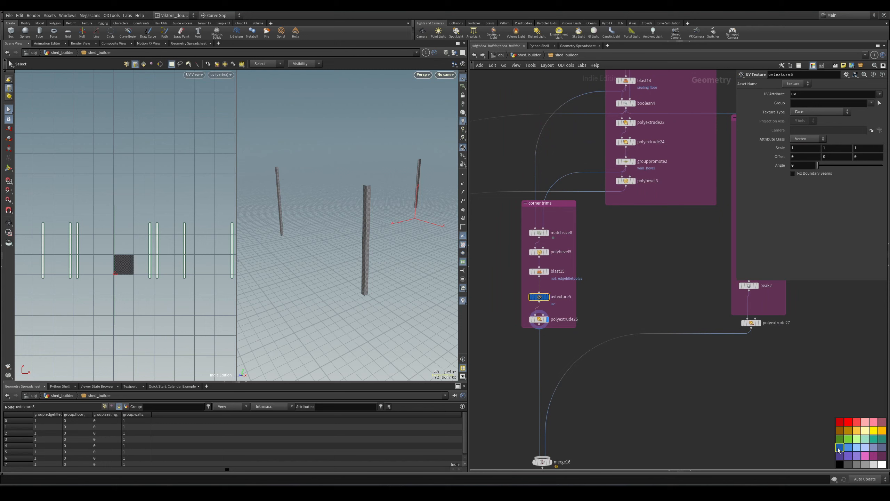
- Go to the frame network ending in peak2 and move polyextrude27 down to make room beneath it
{"action": "middle_click_drag", "start_coordinate": [735, 336], "coordinate": [608, 354]}
{"action": "scroll", "coordinate": [638, 298], "scroll_direction": "up", "scroll_amount": 5}
{"action": "left_click", "coordinate": [607, 323]}
{"action": "left_click_drag", "start_coordinate": [417, 179], "coordinate": [308, 231], "text": "alt"}
{"action": "left_click_drag", "start_coordinate": [594, 400], "coordinate": [589, 474]}
{"action": "scroll", "coordinate": [603, 316], "scroll_direction": "up", "scroll_amount": 2}
- Examine how the faces of the opening frames connect at peak2 using primitive selection
{"action": "key", "text": "s"}
{"action": "key", "text": "4"}
{"action": "double_click", "coordinate": [307, 224]}
{"action": "left_click", "coordinate": [364, 252]}
{"action": "middle_click_drag", "start_coordinate": [644, 320], "coordinate": [637, 297]}
{"action": "left_click_drag", "start_coordinate": [332, 241], "coordinate": [351, 220], "text": "alt"}
{"action": "scroll", "coordinate": [620, 305], "scroll_direction": "up", "scroll_amount": 2}
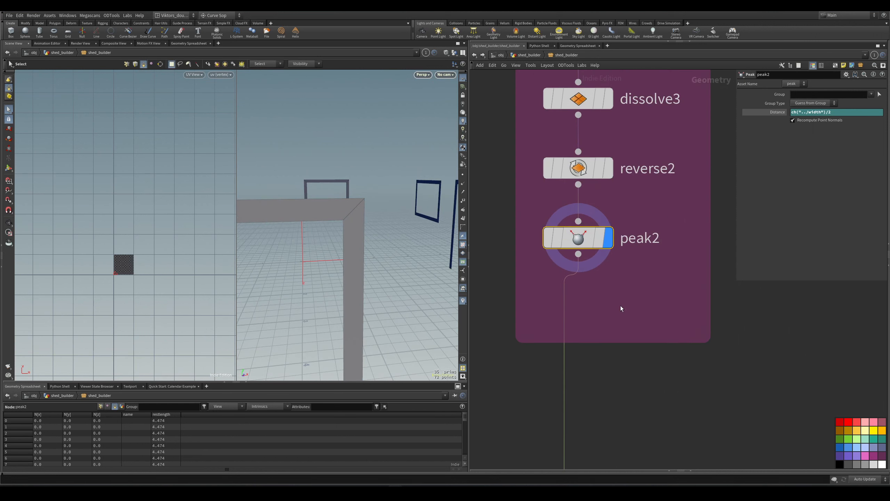
- Insert an Edge Cusp node after peak2 in the frame network
{"action": "key", "text": "Tab"}
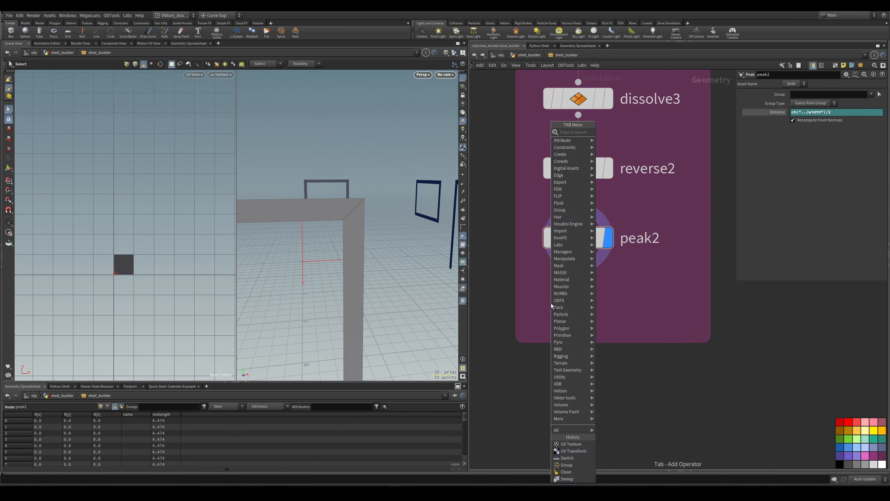
{"action": "type", "text": "cus"}
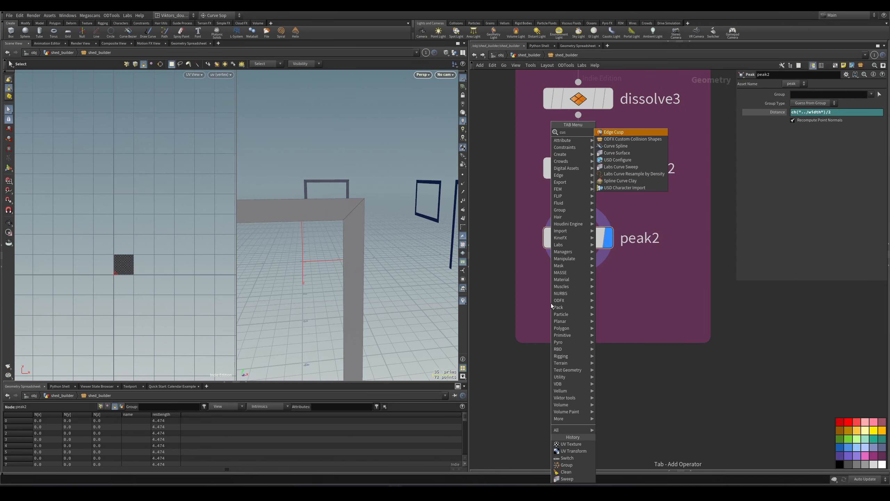
{"action": "key", "text": "Return"}
{"action": "left_click", "coordinate": [550, 304]}
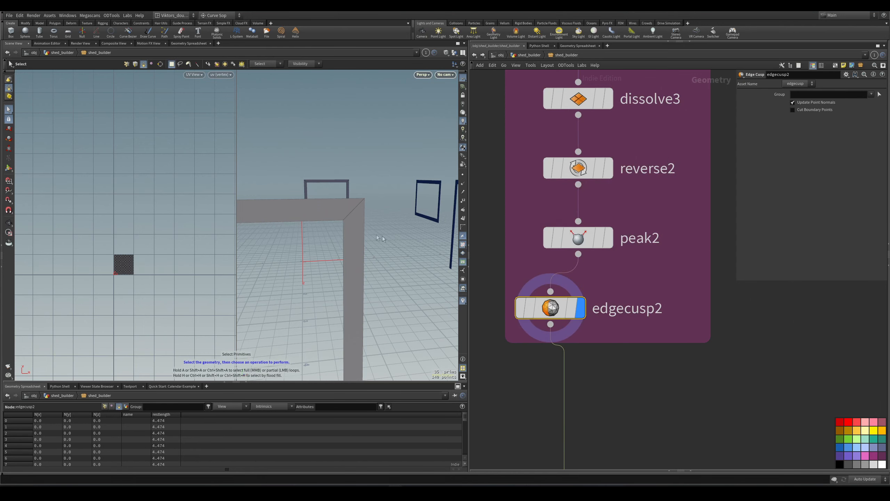
- Inspect the cusped frame faces and the bevelled frames at polybevel6 in shaded and wireframe views
{"action": "left_click", "coordinate": [355, 235]}
{"action": "left_click", "coordinate": [342, 210]}
{"action": "right_click_drag", "start_coordinate": [382, 240], "coordinate": [329, 308], "text": "alt"}
{"action": "left_click_drag", "start_coordinate": [330, 308], "coordinate": [378, 293], "text": "alt"}
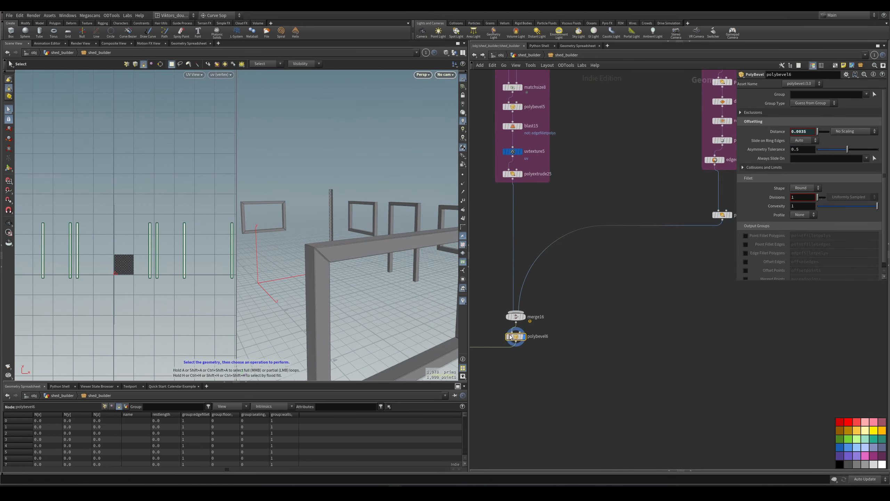
{"action": "mouse_move", "coordinate": [399, 218]}
{"action": "left_mouse_down"}
{"action": "mouse_move", "coordinate": [361, 265]}
{"action": "mouse_move", "coordinate": [354, 262]}
{"action": "left_mouse_up"}
{"action": "key", "text": "w"}
{"action": "key", "text": "w"}
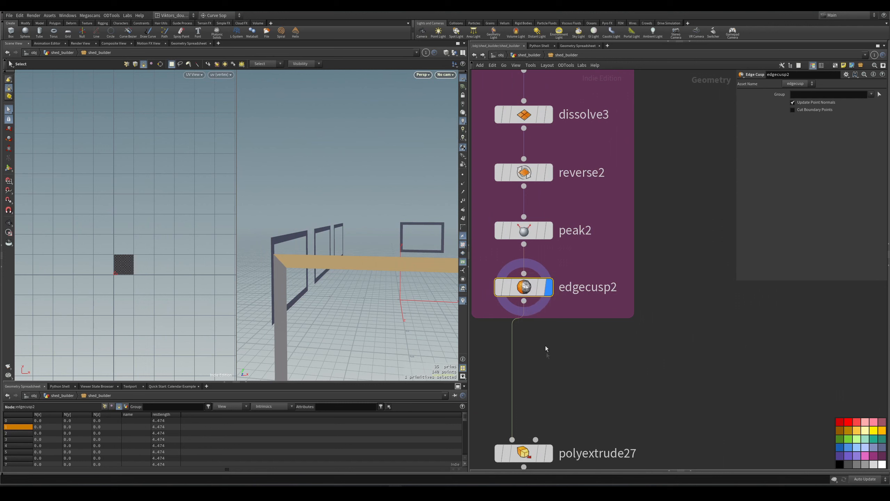
- Move polyextrude27 down and insert a UV Layout node between edgecusp2 and polyextrude27, leaving space above it
{"action": "scroll", "coordinate": [592, 287], "scroll_direction": "up", "scroll_amount": 5}
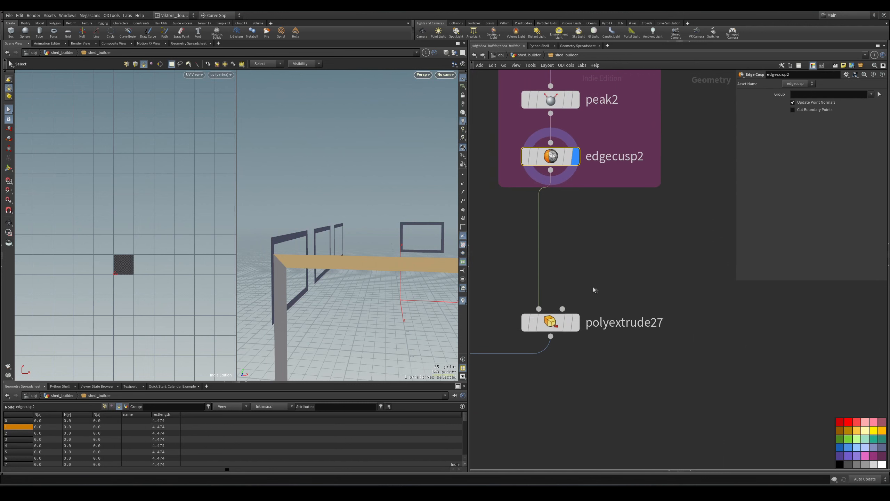
{"action": "left_click_drag", "start_coordinate": [539, 327], "coordinate": [555, 426]}
{"action": "scroll", "coordinate": [596, 347], "scroll_direction": "down", "scroll_amount": 3}
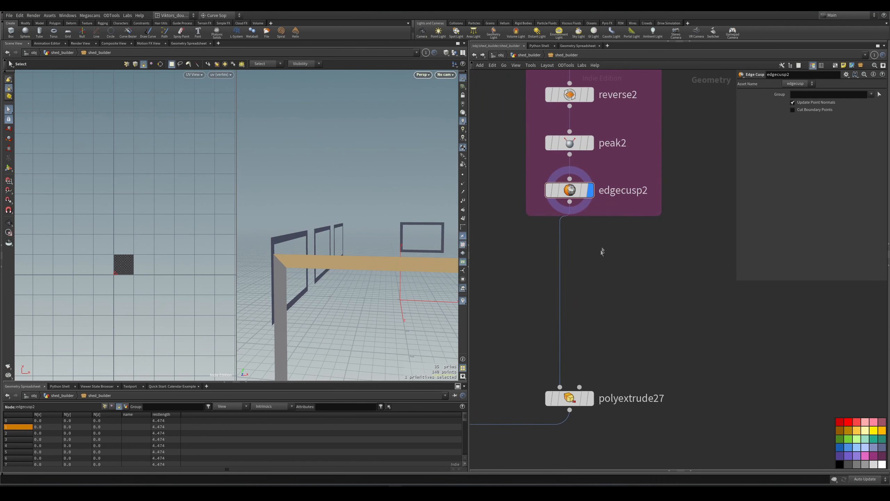
{"action": "key", "text": "Tab"}
{"action": "type", "text": "uvl"}
{"action": "key", "text": "Return"}
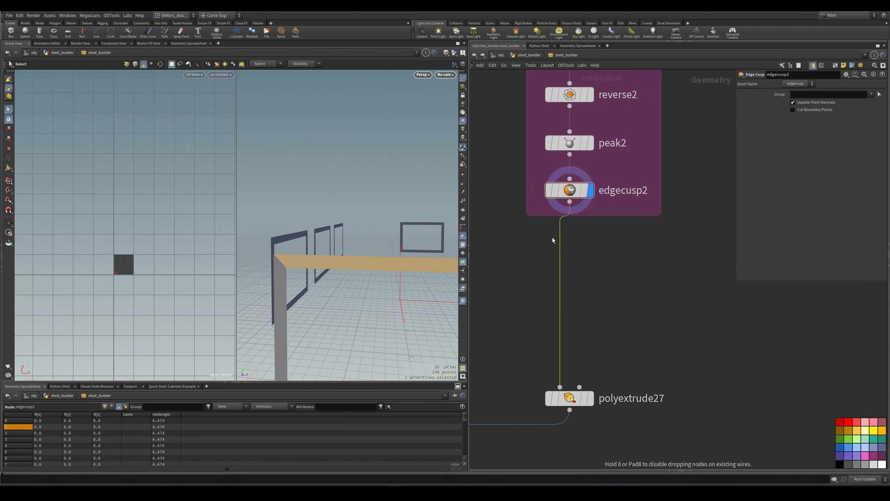
{"action": "left_click", "coordinate": [551, 239]}
{"action": "left_click_drag", "start_coordinate": [397, 296], "coordinate": [389, 267]}
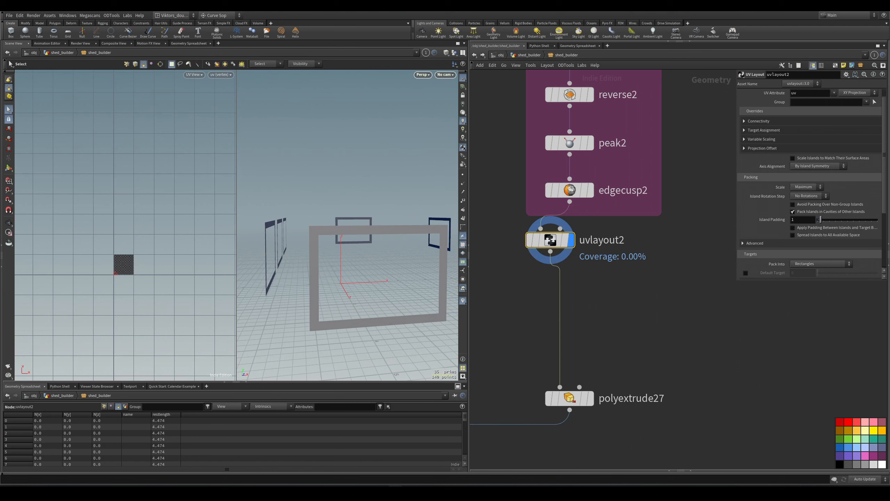
{"action": "left_click_drag", "start_coordinate": [549, 241], "coordinate": [557, 318]}
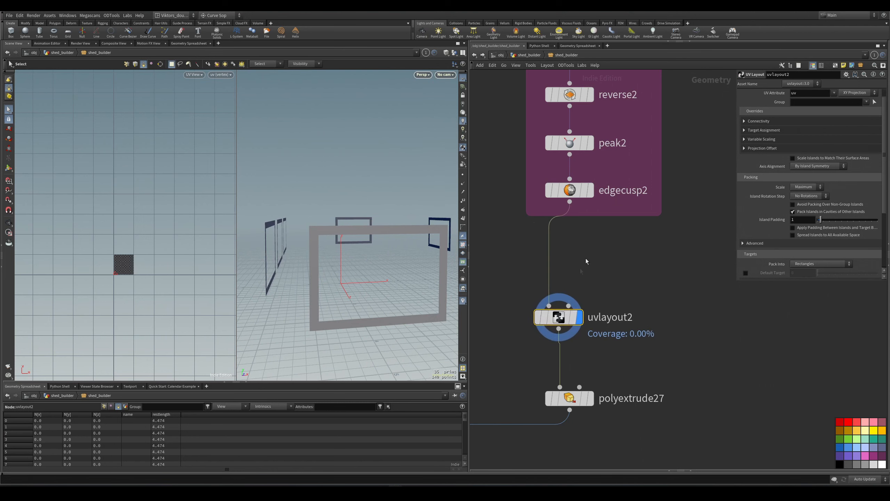
- Insert a UV Flatten node between edgecusp2 and uvlayout2
{"action": "key", "text": "Tab"}
{"action": "type", "text": "uvf"}
{"action": "key", "text": "Return"}
{"action": "left_click", "coordinate": [539, 246]}
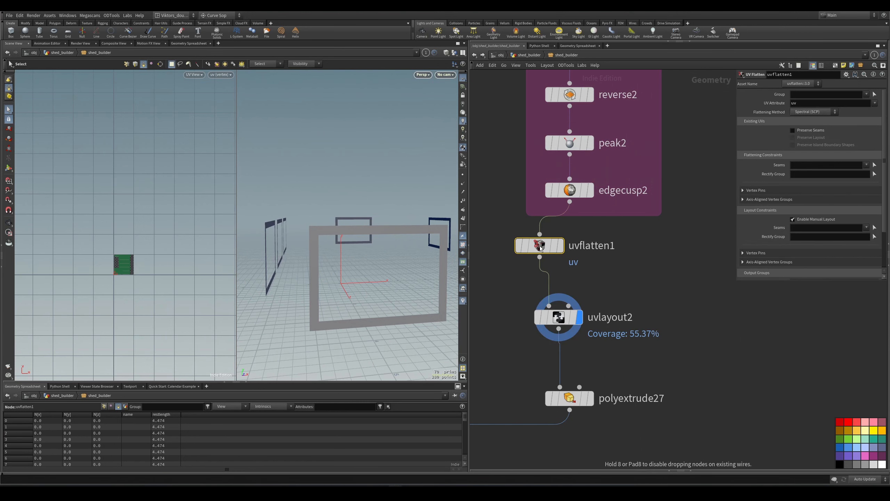
- Display uvflatten1 and examine the flattened frame UV islands and the checker pattern on the frames
{"action": "key", "text": "r"}
{"action": "right_click_drag", "start_coordinate": [139, 273], "coordinate": [300, 246]}
{"action": "middle_click_drag", "start_coordinate": [56, 231], "coordinate": [125, 232]}
{"action": "right_click_drag", "start_coordinate": [125, 232], "coordinate": [170, 224]}
{"action": "middle_click_drag", "start_coordinate": [169, 224], "coordinate": [185, 222]}
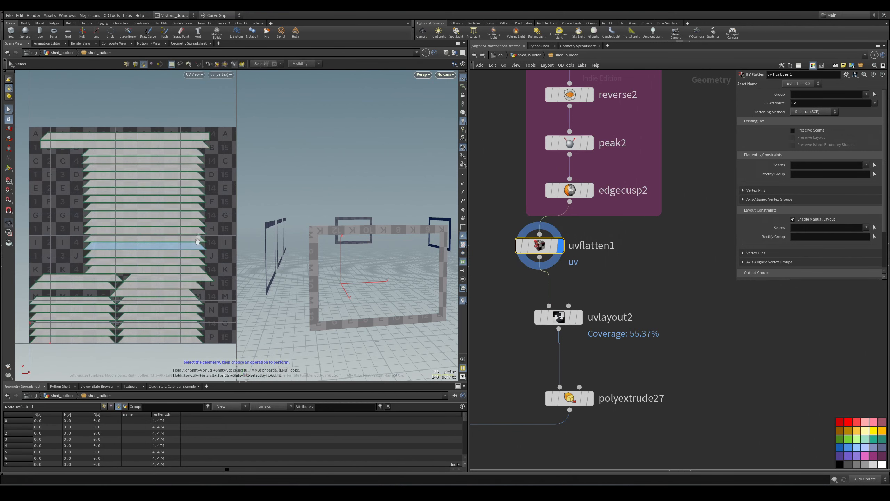
{"action": "scroll", "coordinate": [226, 268], "scroll_direction": "down", "scroll_amount": 1}
{"action": "left_click_drag", "start_coordinate": [310, 280], "coordinate": [347, 283], "text": "alt"}
{"action": "middle_click_drag", "start_coordinate": [582, 224], "coordinate": [573, 265]}
{"action": "left_click", "coordinate": [539, 231]}
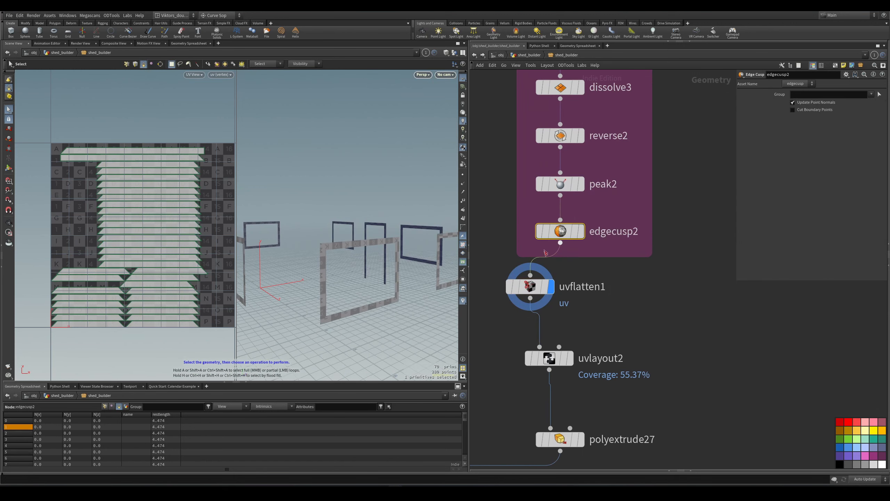
{"action": "key", "text": "b"}
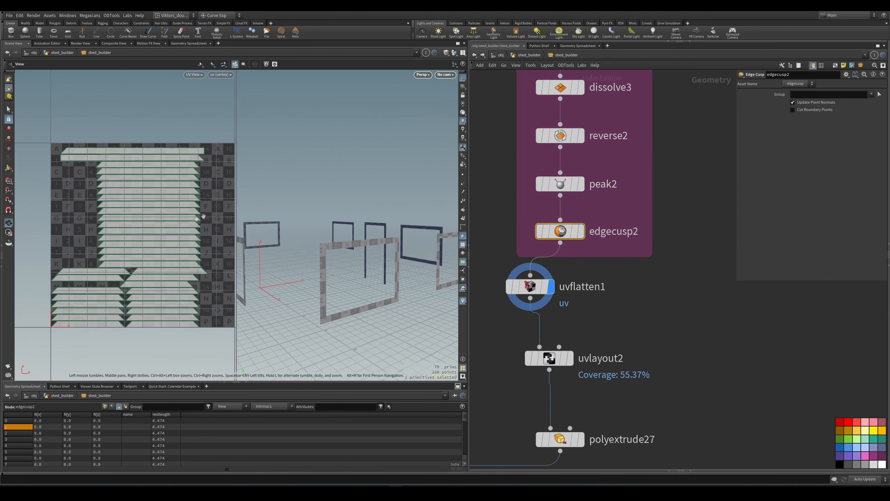
{"action": "right_click_drag", "start_coordinate": [213, 218], "coordinate": [170, 239], "text": "alt"}
{"action": "middle_click_drag", "start_coordinate": [166, 212], "coordinate": [140, 232], "text": "alt"}
{"action": "right_click_drag", "start_coordinate": [139, 232], "coordinate": [175, 217], "text": "alt"}
- Align the uvflatten1 node directly beneath edgecusp2
{"action": "middle_click_drag", "start_coordinate": [613, 321], "coordinate": [626, 305]}
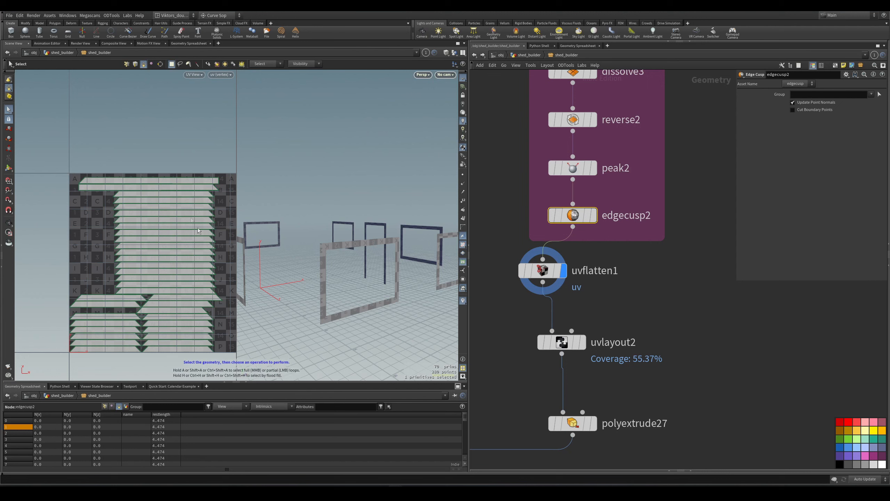
{"action": "scroll", "coordinate": [646, 295], "scroll_direction": "down", "scroll_amount": 2}
{"action": "scroll", "coordinate": [659, 324], "scroll_direction": "up", "scroll_amount": 2}
{"action": "middle_click_drag", "start_coordinate": [614, 286], "coordinate": [605, 298]}
{"action": "left_click_drag", "start_coordinate": [542, 250], "coordinate": [572, 250]}
{"action": "scroll", "coordinate": [618, 294], "scroll_direction": "down", "scroll_amount": 1}
{"action": "middle_click_drag", "start_coordinate": [620, 299], "coordinate": [606, 261]}
- Delete the uvlayout2 node, leaving open space between uvflatten1 and polyextrude27
{"action": "left_click", "coordinate": [551, 276]}
{"action": "key", "text": "r"}
{"action": "middle_click_drag", "start_coordinate": [584, 302], "coordinate": [580, 295]}
{"action": "left_click_drag", "start_coordinate": [588, 240], "coordinate": [524, 279]}
{"action": "key", "text": "b"}
{"action": "key", "text": "b"}
{"action": "left_click_drag", "start_coordinate": [591, 246], "coordinate": [522, 288]}
{"action": "key", "text": "Delete"}
{"action": "left_click_drag", "start_coordinate": [553, 334], "coordinate": [553, 390]}
{"action": "key", "text": "Tab"}
{"action": "middle_click_drag", "start_coordinate": [566, 261], "coordinate": [532, 286]}
{"action": "left_click", "coordinate": [514, 280]}
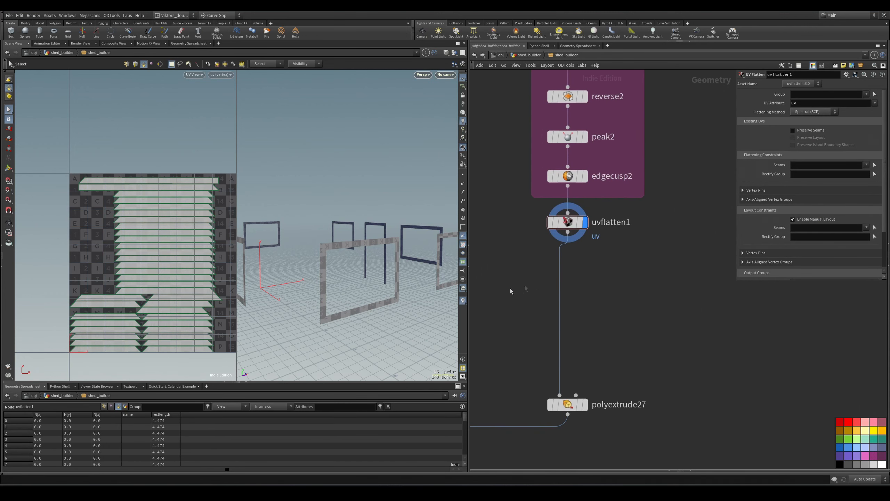
- Insert a Labs Texel Density node after uvflatten1, with Scale UVs to Match Texel Density enabled and UV Layout disabled
{"action": "key", "text": "Tab"}
{"action": "type", "text": "te"}
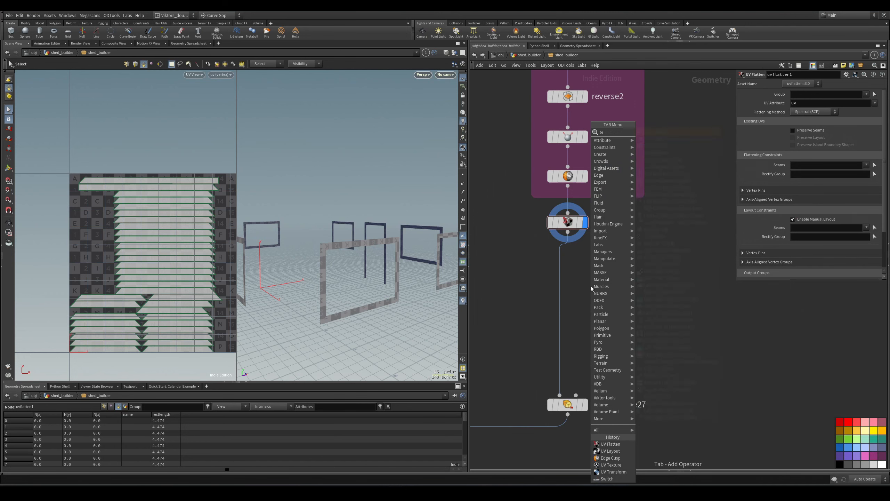
{"action": "type", "text": "xl"}
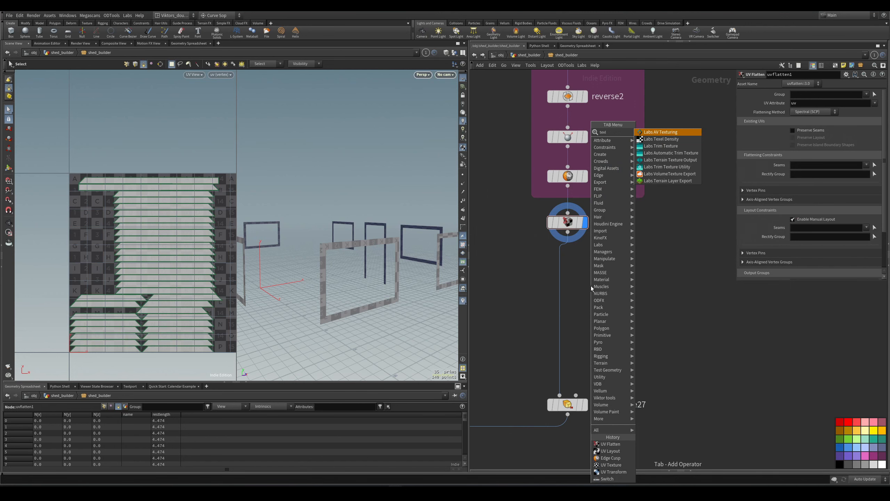
{"action": "key", "text": "Return"}
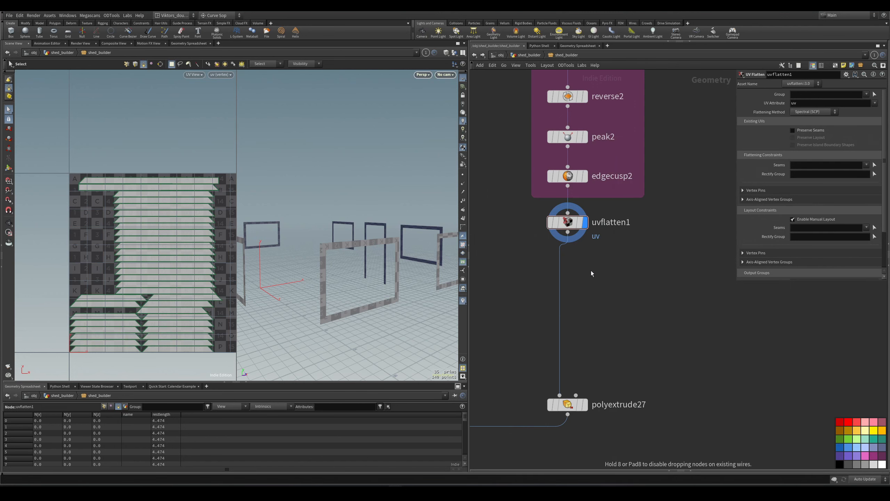
{"action": "left_click", "coordinate": [591, 273]}
{"action": "left_click", "coordinate": [566, 222]}
{"action": "left_click_drag", "start_coordinate": [584, 277], "coordinate": [562, 287]}
{"action": "left_click_drag", "start_coordinate": [596, 311], "coordinate": [544, 269]}
{"action": "key", "text": "r"}
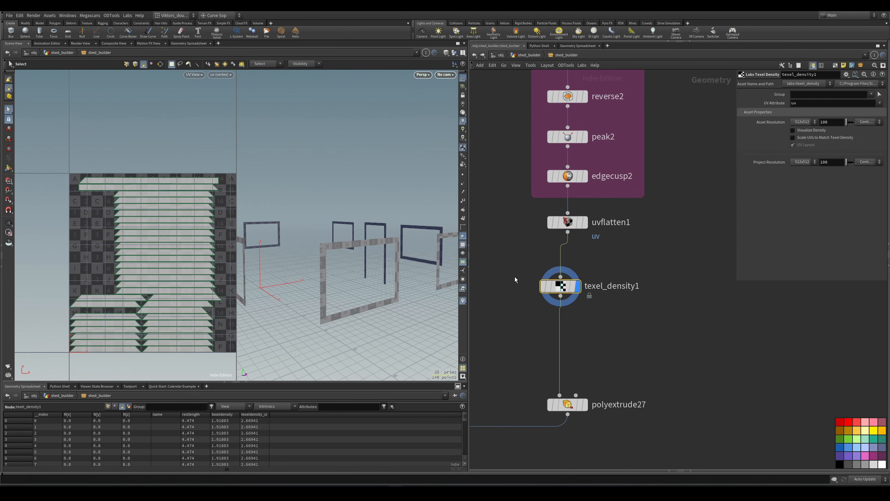
{"action": "middle_click_drag", "start_coordinate": [515, 277], "coordinate": [519, 275]}
{"action": "left_click", "coordinate": [792, 138]}
{"action": "scroll", "coordinate": [563, 283], "scroll_direction": "up", "scroll_amount": 2}
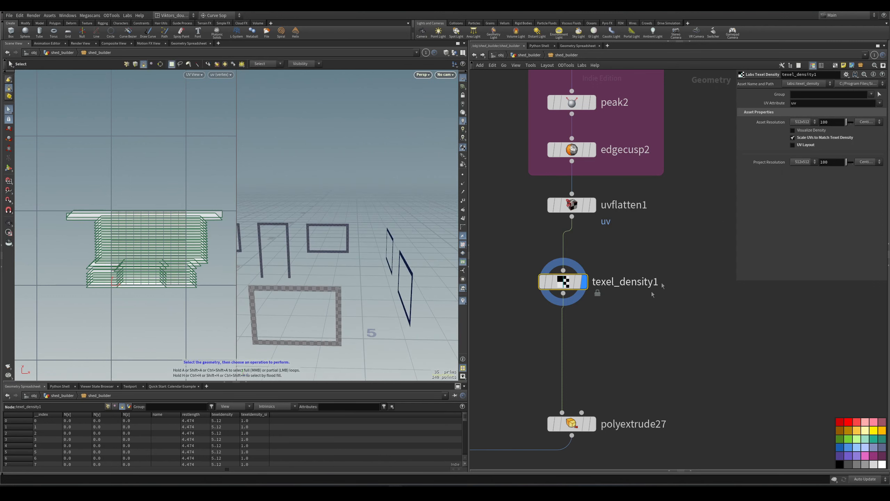
- Inspect the checker pattern on the extruded frames at polyextrude27 and on the combined trims at merge16
{"action": "scroll", "coordinate": [672, 276], "scroll_direction": "down", "scroll_amount": 4}
{"action": "left_click", "coordinate": [616, 313]}
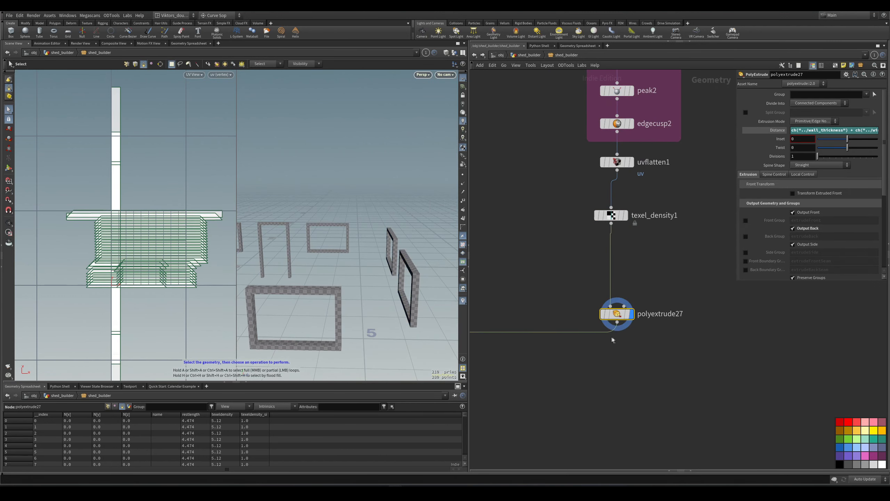
{"action": "scroll", "coordinate": [613, 339], "scroll_direction": "down", "scroll_amount": 4}
{"action": "scroll", "coordinate": [497, 317], "scroll_direction": "up", "scroll_amount": 3}
{"action": "left_click", "coordinate": [494, 319]}
{"action": "key", "text": "r"}
{"action": "scroll", "coordinate": [517, 298], "scroll_direction": "down", "scroll_amount": 4}
{"action": "scroll", "coordinate": [598, 259], "scroll_direction": "up", "scroll_amount": 5}
{"action": "scroll", "coordinate": [673, 245], "scroll_direction": "down", "scroll_amount": 2}
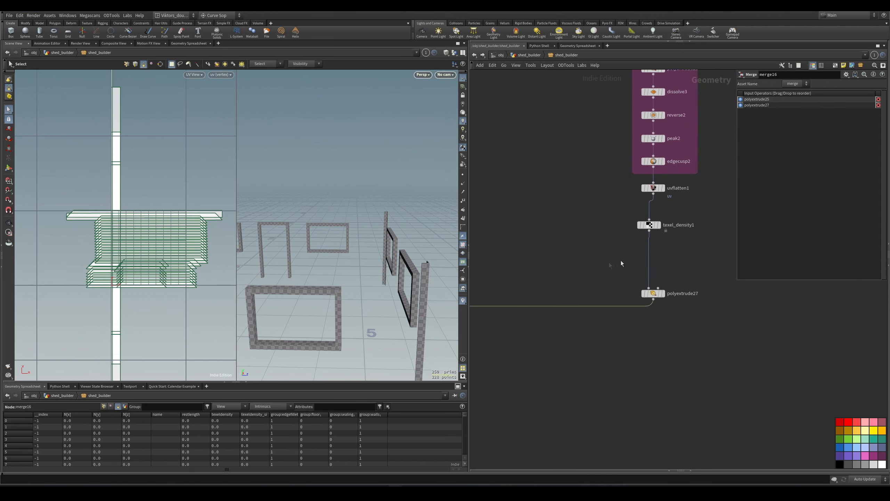
- Display texel_density1 and insert a UV Transform node between it and polyextrude27
{"action": "right_click_drag", "start_coordinate": [620, 260], "coordinate": [641, 253]}
{"action": "left_click", "coordinate": [638, 214]}
{"action": "key", "text": "r"}
{"action": "key", "text": "Tab"}
{"action": "type", "text": "uvt"}
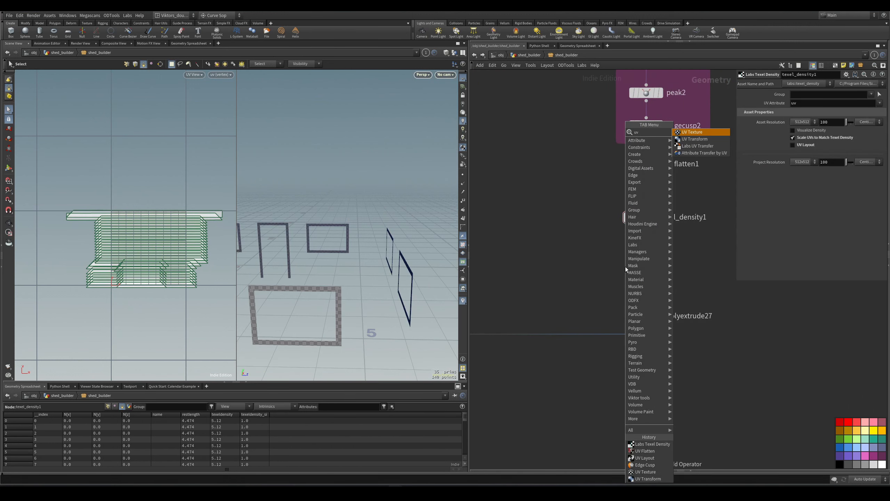
{"action": "type", "text": "r"}
{"action": "key", "text": "Return"}
{"action": "left_click", "coordinate": [625, 267]}
- Set the UV Transform's Z rotation to 90, after trying -90
{"action": "double_click", "coordinate": [859, 139]}
{"action": "type", "text": "-90"}
{"action": "key", "text": "Return"}
{"action": "type", "text": "t"}
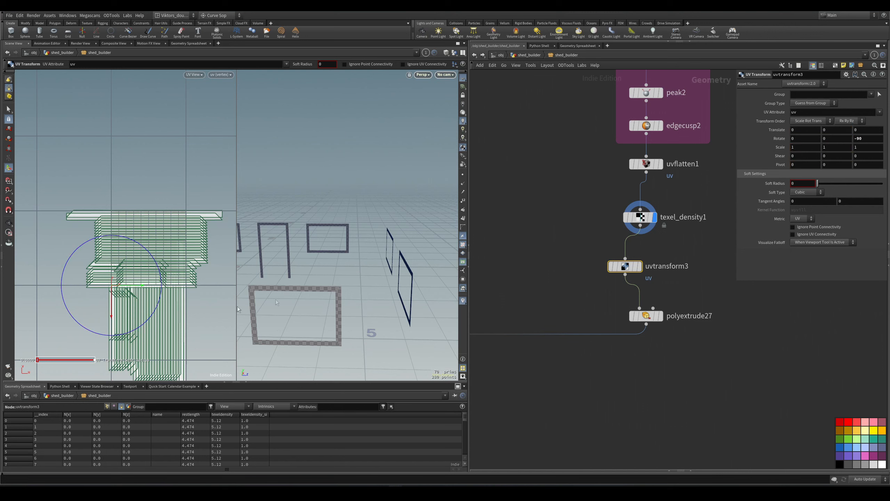
{"action": "double_click", "coordinate": [879, 139]}
{"action": "type", "text": "90"}
{"action": "key", "text": "Return"}
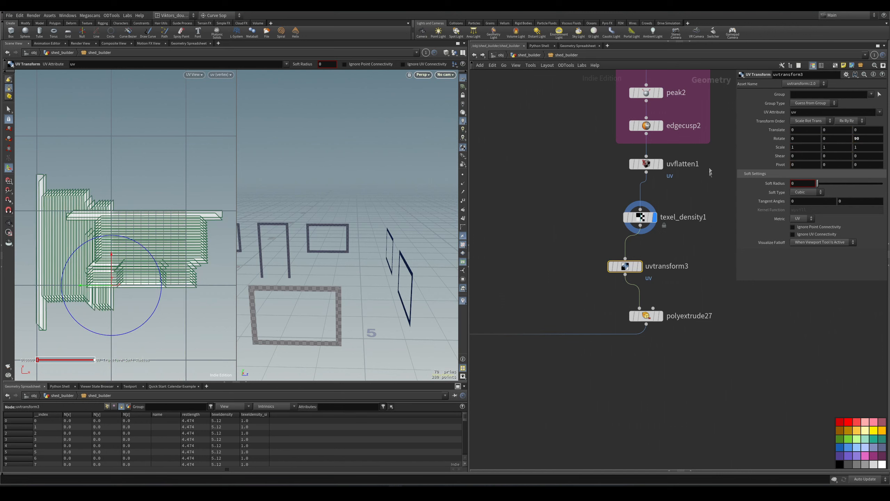
- Align uvflatten1, texel_density1 and uvtransform3 in a column and colour the three nodes blue
{"action": "left_click_drag", "start_coordinate": [710, 156], "coordinate": [615, 275]}
{"action": "key", "text": "l"}
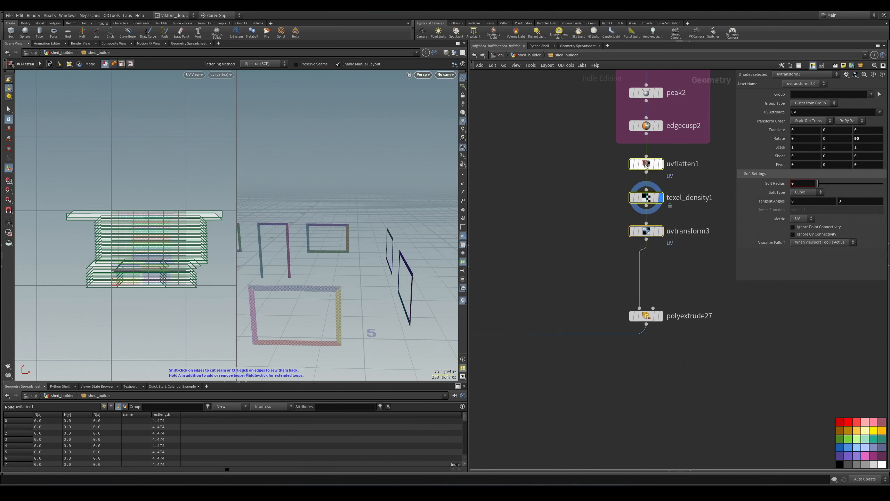
{"action": "left_click", "coordinate": [839, 448]}
- Display merge16 and examine the combined UVs of the corner trims and frames
{"action": "scroll", "coordinate": [747, 358], "scroll_direction": "down", "scroll_amount": 5}
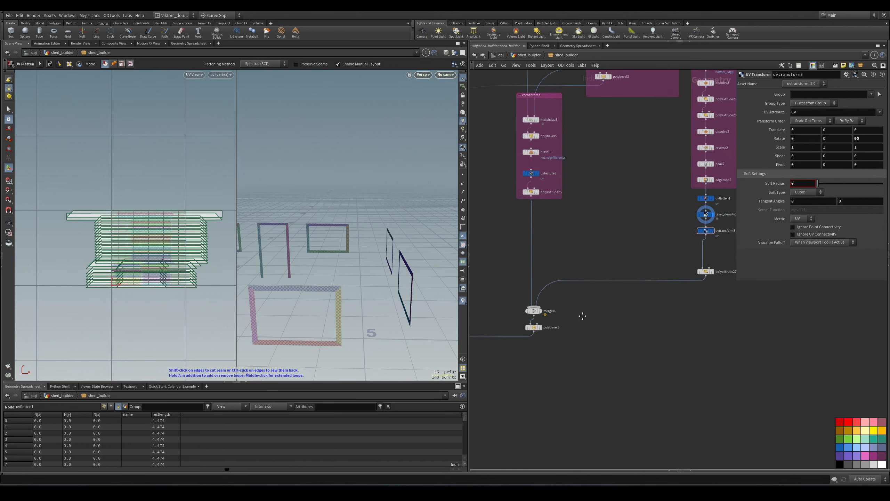
{"action": "left_click", "coordinate": [545, 305]}
{"action": "scroll", "coordinate": [118, 241], "scroll_direction": "down", "scroll_amount": 3}
{"action": "middle_click_drag", "start_coordinate": [173, 267], "coordinate": [207, 254], "text": "alt"}
{"action": "middle_click_drag", "start_coordinate": [565, 337], "coordinate": [622, 277]}
{"action": "scroll", "coordinate": [631, 273], "scroll_direction": "up", "scroll_amount": 5}
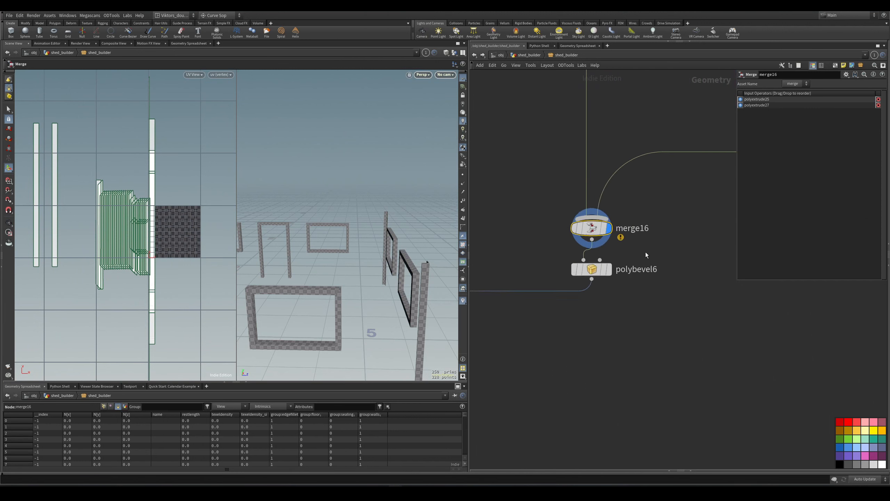
- Insert a Clean node after polybevel6, removing all groups and all attributes except uv, and display it
{"action": "left_click", "coordinate": [581, 275]}
{"action": "left_click_drag", "start_coordinate": [583, 275], "coordinate": [583, 270]}
{"action": "middle_click_drag", "start_coordinate": [602, 312], "coordinate": [604, 311]}
{"action": "key", "text": "Tab"}
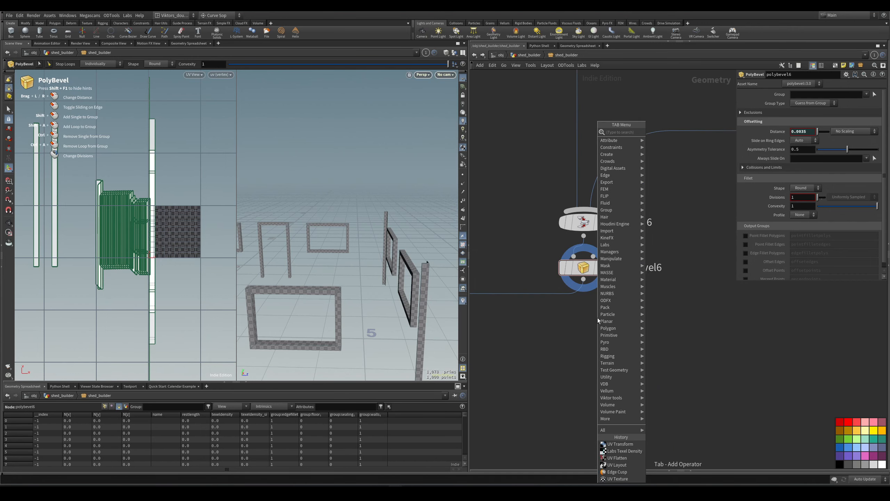
{"action": "type", "text": "no"}
{"action": "key", "text": "Return"}
{"action": "left_click", "coordinate": [597, 321]}
{"action": "mouse_move", "coordinate": [597, 319]}
{"action": "left_mouse_down"}
{"action": "mouse_move", "coordinate": [569, 301]}
{"action": "mouse_move", "coordinate": [603, 316]}
{"action": "mouse_move", "coordinate": [585, 322]}
{"action": "left_mouse_up"}
{"action": "left_click", "coordinate": [618, 322]}
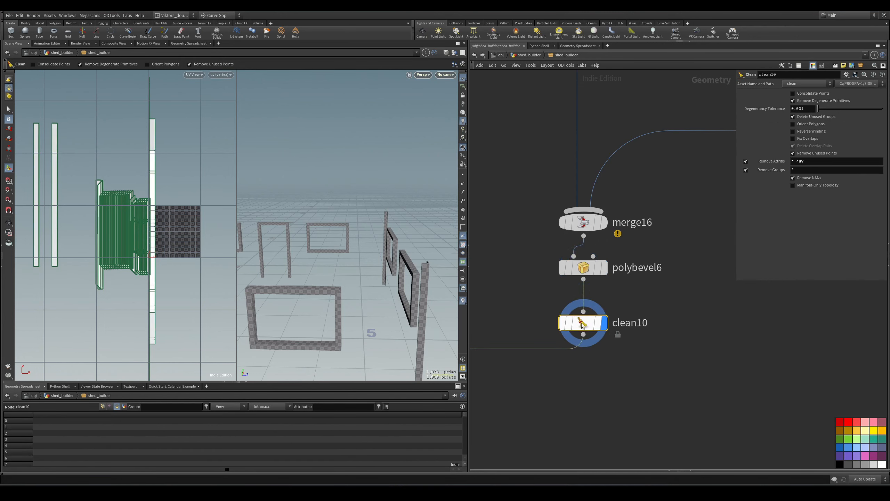
- Insert a Group Create node after clean10 and open its group name for editing
{"action": "middle_click_drag", "start_coordinate": [608, 368], "coordinate": [620, 355]}
{"action": "key", "text": "Tab"}
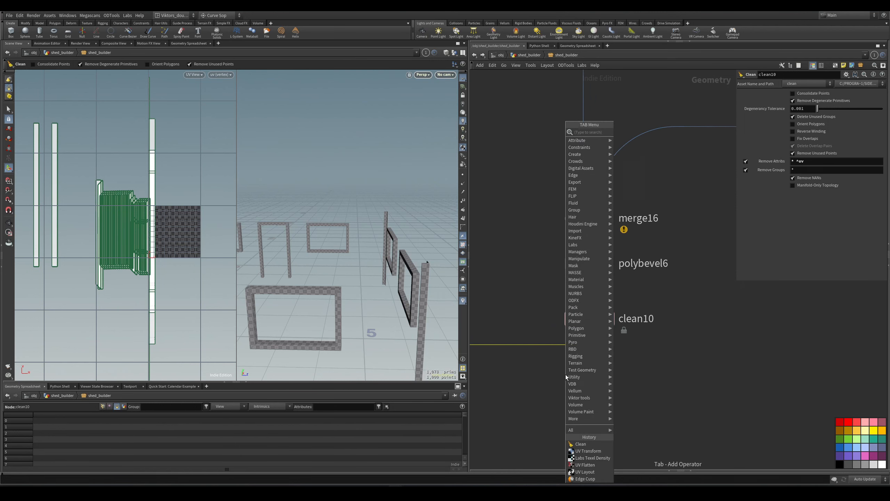
{"action": "type", "text": "gr"}
{"action": "key", "text": "Down"}
{"action": "key", "text": "Return"}
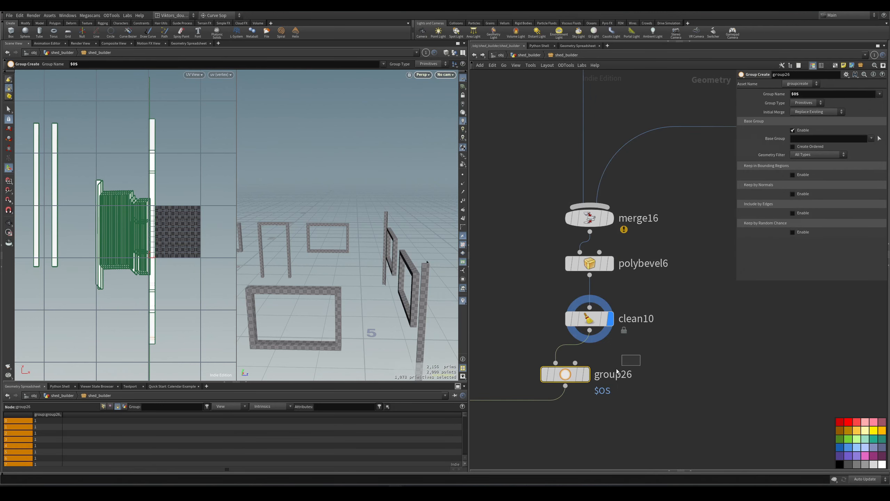
{"action": "left_click", "coordinate": [588, 380]}
{"action": "double_click", "coordinate": [806, 95]}
- Insert a UV Texture node with texture type Face between grouppromote2 and polybevel3, aligned beneath grouppromote2
{"action": "key", "text": "Tab"}
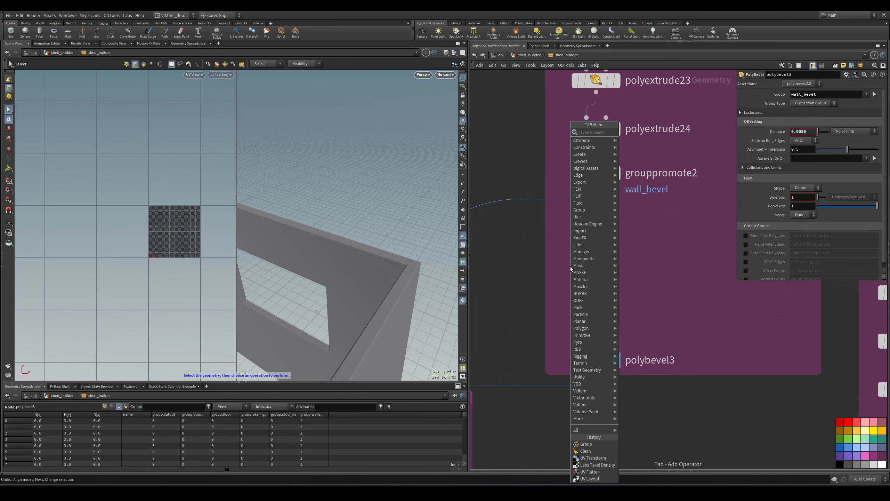
{"action": "type", "text": "uvt"}
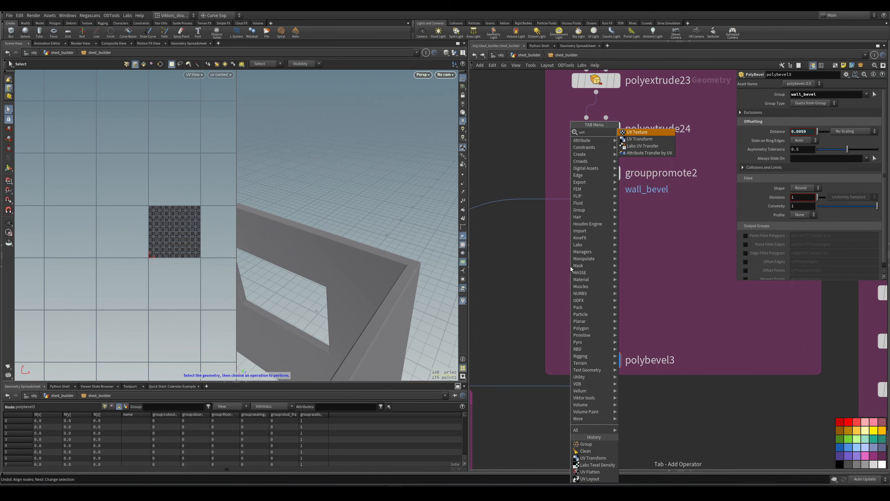
{"action": "key", "text": "Return"}
{"action": "left_click", "coordinate": [571, 267]}
{"action": "left_click", "coordinate": [591, 266]}
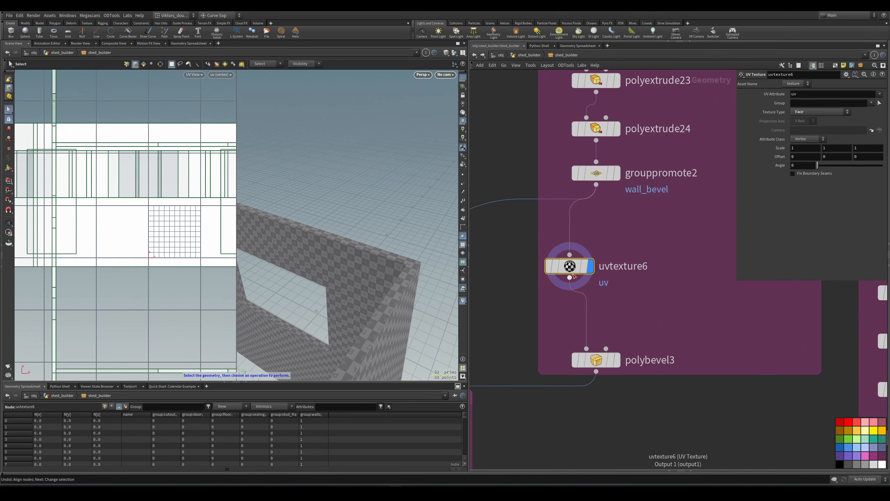
{"action": "left_click_drag", "start_coordinate": [576, 269], "coordinate": [602, 269]}
{"action": "middle_click_drag", "start_coordinate": [639, 322], "coordinate": [641, 290]}
{"action": "left_click", "coordinate": [601, 328]}
{"action": "left_click", "coordinate": [592, 229]}
- Inspect the checker texture on the wall faces, corners and openings, toggling the wireframe view
{"action": "mouse_move", "coordinate": [389, 258]}
{"action": "left_mouse_down", "text": "alt"}
{"action": "mouse_move", "coordinate": [398, 254]}
{"action": "mouse_move", "coordinate": [411, 282]}
{"action": "mouse_move", "coordinate": [417, 271]}
{"action": "left_mouse_up", "text": "alt"}
{"action": "key", "text": "shift+w"}
{"action": "key", "text": "shift+w"}
{"action": "scroll", "coordinate": [610, 286], "scroll_direction": "down", "scroll_amount": 4}
{"action": "middle_click_drag", "start_coordinate": [612, 288], "coordinate": [580, 334]}
{"action": "middle_click_drag", "start_coordinate": [601, 191], "coordinate": [604, 226]}
{"action": "scroll", "coordinate": [604, 226], "scroll_direction": "up", "scroll_amount": 3}
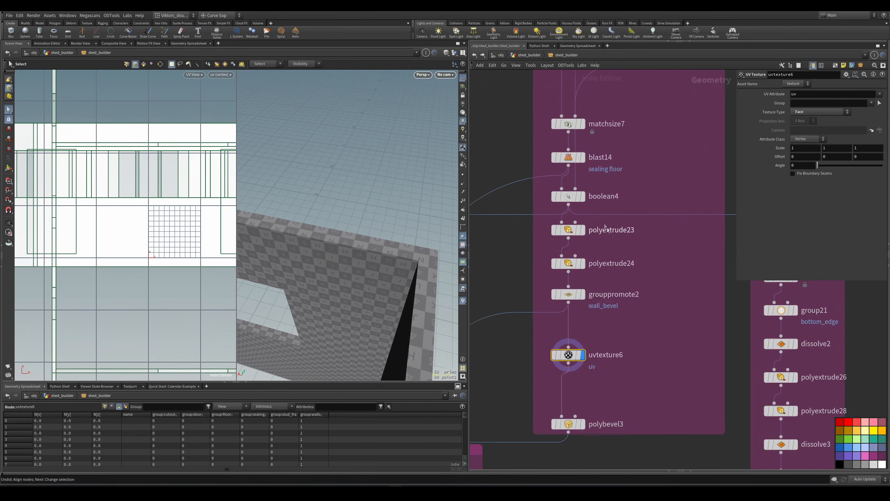
{"action": "left_click", "coordinate": [571, 236]}
{"action": "left_click", "coordinate": [577, 232]}
{"action": "left_click_drag", "start_coordinate": [383, 269], "coordinate": [346, 251], "text": "alt"}
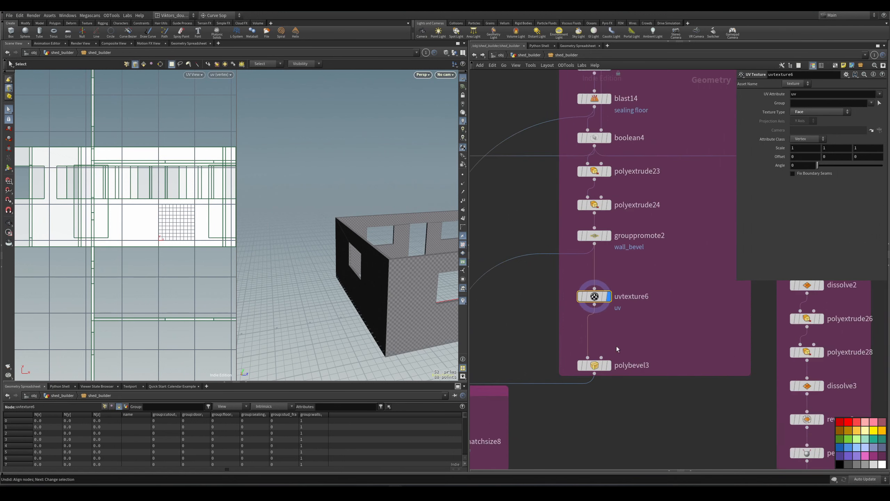
{"action": "scroll", "coordinate": [638, 260], "scroll_direction": "up", "scroll_amount": 2}
{"action": "middle_click_drag", "start_coordinate": [638, 259], "coordinate": [675, 290]}
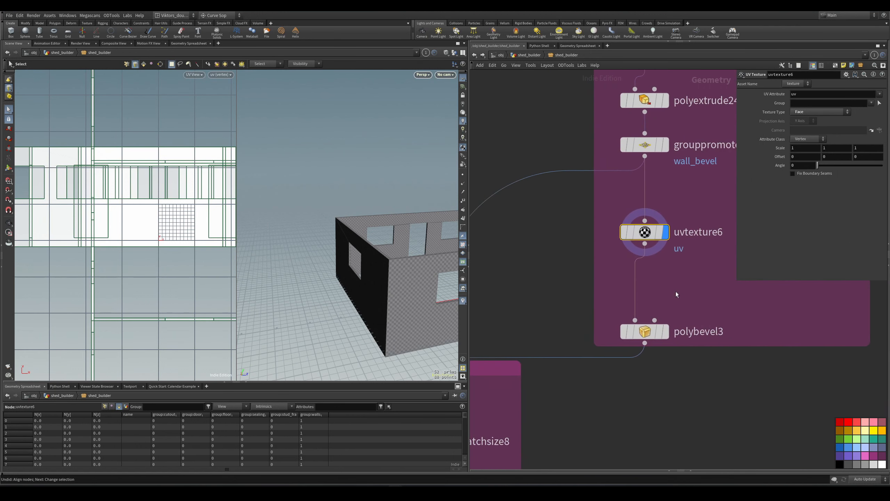
{"action": "scroll", "coordinate": [675, 291], "scroll_direction": "down", "scroll_amount": 4}
{"action": "scroll", "coordinate": [662, 246], "scroll_direction": "up", "scroll_amount": 3}
- Copy the Clean and Group Create nodes to follow polybevel3 and set the copied group's name to walls
{"action": "left_click", "coordinate": [666, 249]}
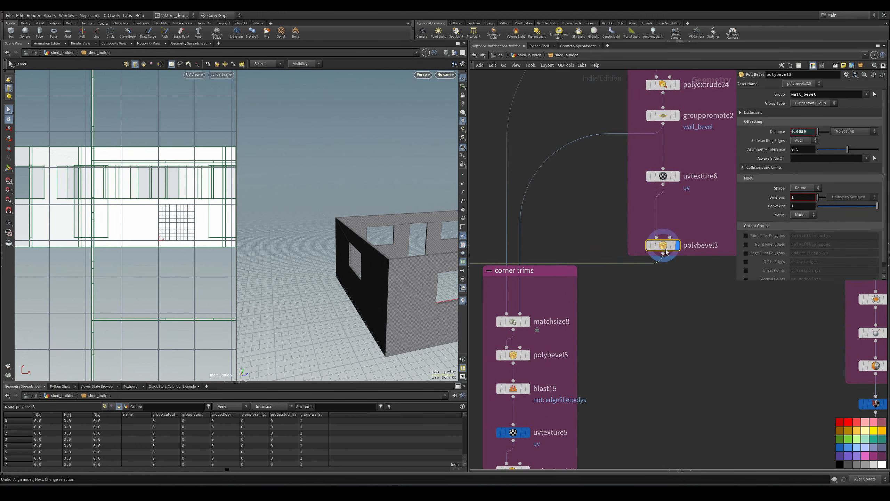
{"action": "scroll", "coordinate": [677, 365], "scroll_direction": "down", "scroll_amount": 5}
{"action": "key", "text": "ctrl+c"}
{"action": "key", "text": "ctrl+v"}
{"action": "double_click", "coordinate": [799, 94]}
{"action": "type", "text": "walls"}
{"action": "key", "text": "Return"}
{"action": "scroll", "coordinate": [617, 365], "scroll_direction": "down", "scroll_amount": 3}
- Look over the walls, corner trims and frame networks and how they connect
{"action": "middle_click_drag", "start_coordinate": [616, 365], "coordinate": [640, 333]}
{"action": "left_click", "coordinate": [655, 290]}
{"action": "scroll", "coordinate": [519, 331], "scroll_direction": "down", "scroll_amount": 5}
{"action": "middle_click_drag", "start_coordinate": [487, 392], "coordinate": [531, 248]}
{"action": "middle_click_drag", "start_coordinate": [592, 403], "coordinate": [612, 246]}
{"action": "scroll", "coordinate": [591, 316], "scroll_direction": "up", "scroll_amount": 4}
{"action": "left_click", "coordinate": [555, 334]}
{"action": "scroll", "coordinate": [576, 322], "scroll_direction": "down", "scroll_amount": 5}
{"action": "middle_click_drag", "start_coordinate": [681, 93], "coordinate": [543, 294]}
{"action": "scroll", "coordinate": [623, 267], "scroll_direction": "up", "scroll_amount": 4}
{"action": "scroll", "coordinate": [611, 301], "scroll_direction": "down", "scroll_amount": 2}
{"action": "middle_click_drag", "start_coordinate": [607, 312], "coordinate": [622, 244]}
{"action": "left_click_drag", "start_coordinate": [589, 186], "coordinate": [588, 196]}
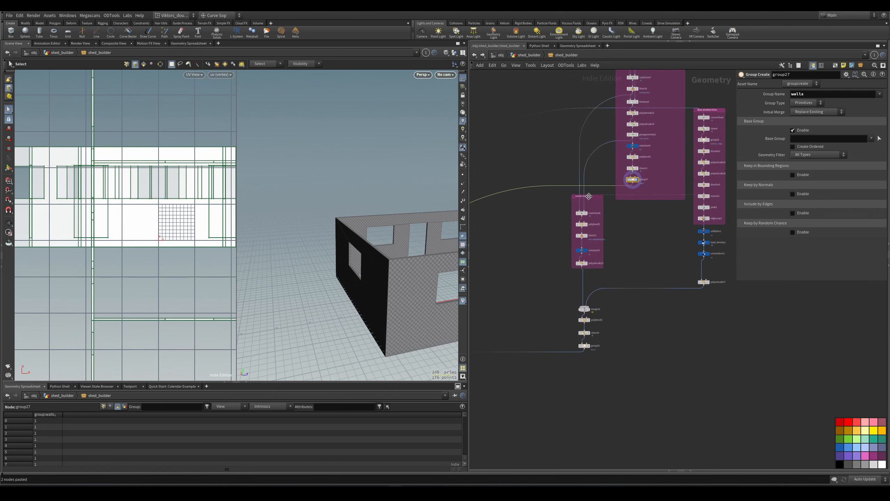
- Save the scene file
{"action": "left_click", "coordinate": [630, 235]}
{"action": "scroll", "coordinate": [631, 246], "scroll_direction": "up", "scroll_amount": 3}
{"action": "scroll", "coordinate": [632, 338], "scroll_direction": "down", "scroll_amount": 5}
{"action": "key", "text": "ctrl+s"}
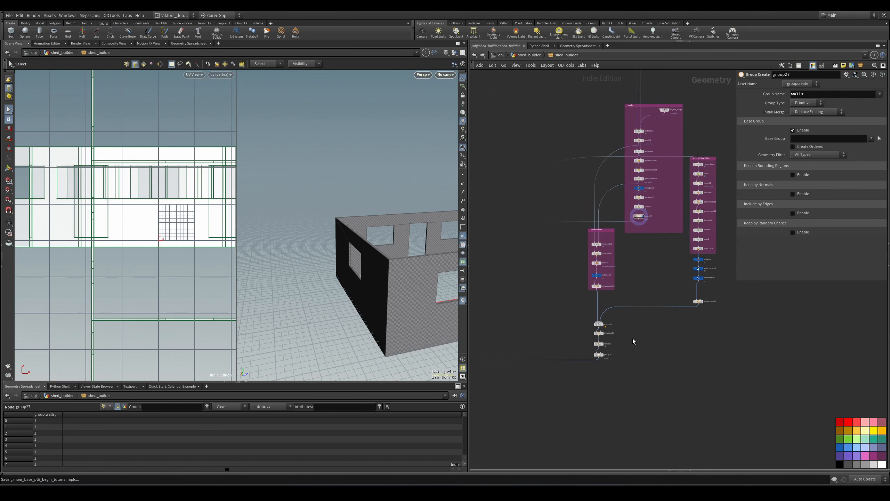
{"action": "scroll", "coordinate": [635, 341], "scroll_direction": "up", "scroll_amount": 5}
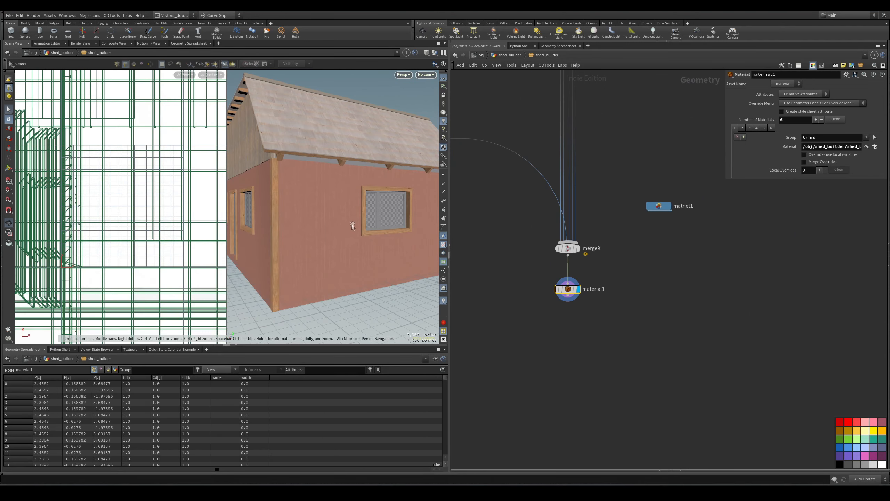
- Inspect the materials on the shed's walls, trims and windows up close, and find the window and door frame network
{"action": "left_click_drag", "start_coordinate": [338, 240], "coordinate": [345, 233]}
{"action": "scroll", "coordinate": [361, 194], "scroll_direction": "up", "scroll_amount": 5}
{"action": "scroll", "coordinate": [361, 194], "scroll_direction": "up", "scroll_amount": 5}
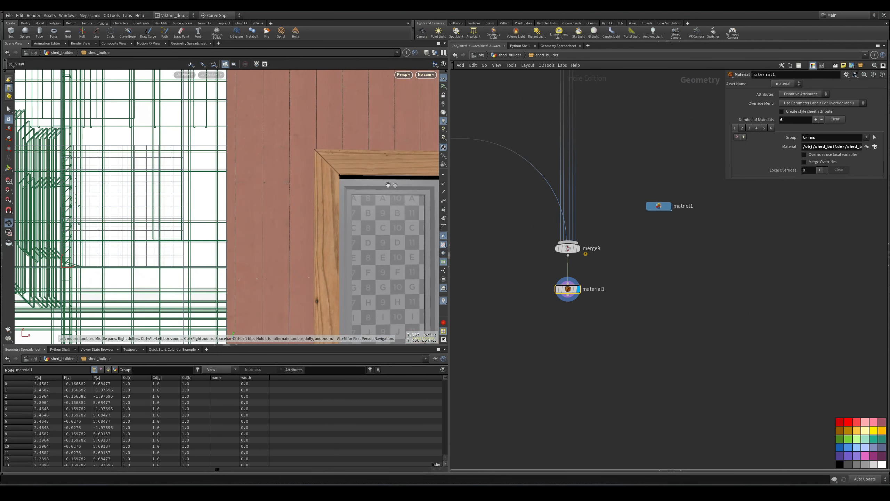
{"action": "scroll", "coordinate": [386, 185], "scroll_direction": "down", "scroll_amount": 10}
{"action": "left_click_drag", "start_coordinate": [386, 184], "coordinate": [351, 197]}
{"action": "scroll", "coordinate": [595, 365], "scroll_direction": "down", "scroll_amount": 10}
{"action": "middle_click_drag", "start_coordinate": [596, 365], "coordinate": [579, 369]}
{"action": "left_click_drag", "start_coordinate": [351, 211], "coordinate": [373, 219], "text": "alt"}
{"action": "middle_click_drag", "start_coordinate": [665, 166], "coordinate": [632, 248]}
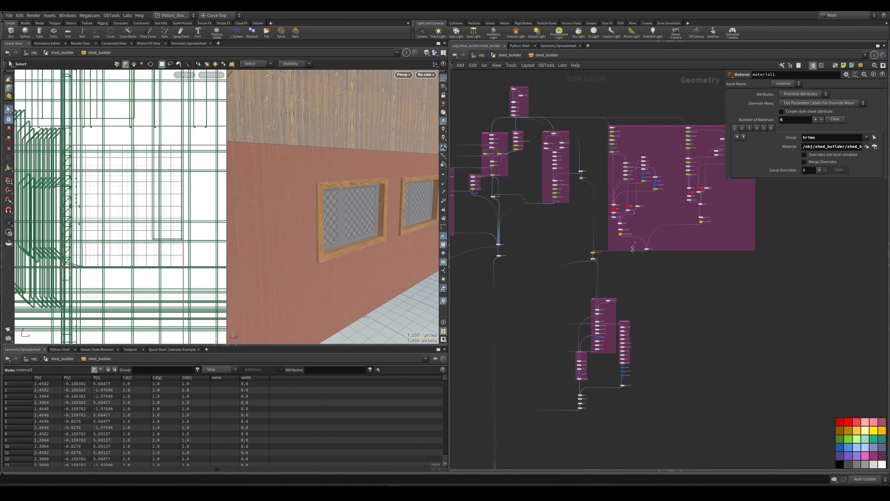
{"action": "scroll", "coordinate": [662, 196], "scroll_direction": "up", "scroll_amount": 12}
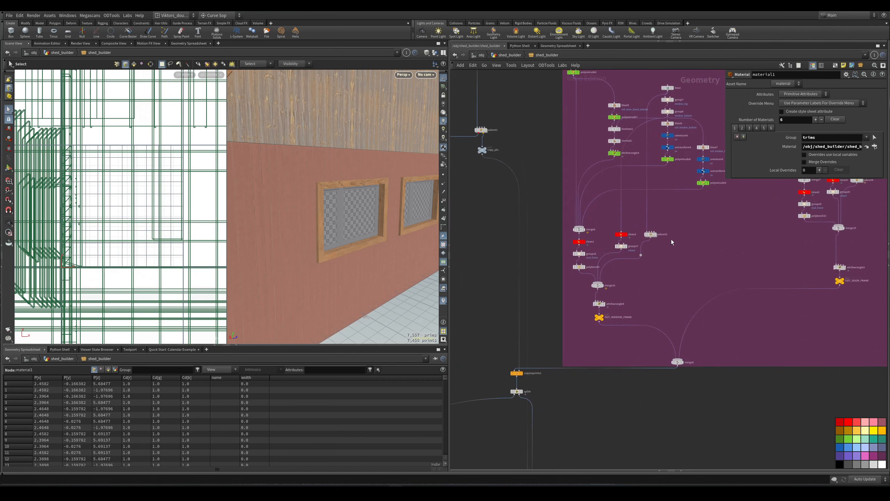
- Examine the UVs of the window frame's side boards, from sweep5 and uvtexture7 to polyextrude6
{"action": "scroll", "coordinate": [676, 247], "scroll_direction": "down", "scroll_amount": 3}
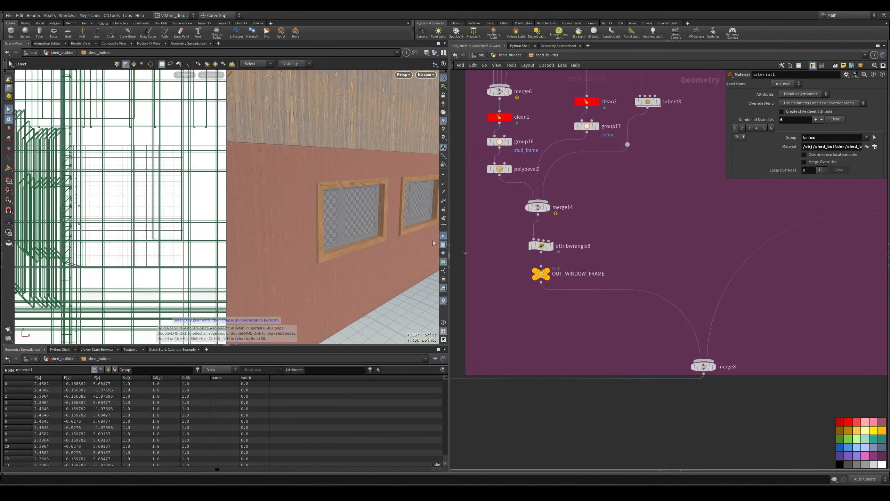
{"action": "scroll", "coordinate": [678, 399], "scroll_direction": "down", "scroll_amount": 6}
{"action": "scroll", "coordinate": [631, 212], "scroll_direction": "up", "scroll_amount": 7}
{"action": "left_click", "coordinate": [586, 226]}
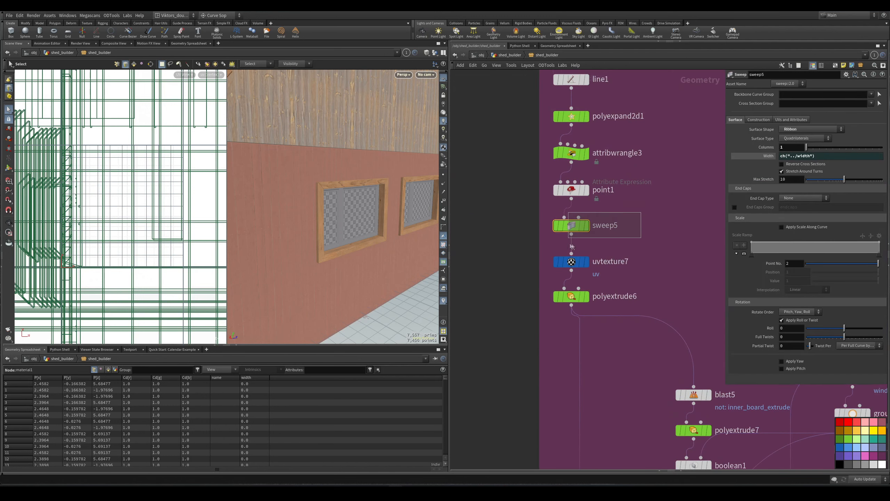
{"action": "key", "text": "space+g"}
{"action": "scroll", "coordinate": [596, 225], "scroll_direction": "down", "scroll_amount": 8}
{"action": "scroll", "coordinate": [594, 344], "scroll_direction": "up", "scroll_amount": 5}
{"action": "left_click", "coordinate": [601, 310]}
{"action": "mouse_move", "coordinate": [423, 185]}
{"action": "left_mouse_down"}
{"action": "mouse_move", "coordinate": [361, 156]}
{"action": "mouse_move", "coordinate": [367, 171]}
{"action": "mouse_move", "coordinate": [309, 200]}
{"action": "left_mouse_up"}
{"action": "key", "text": "shift+w"}
{"action": "scroll", "coordinate": [397, 146], "scroll_direction": "up", "scroll_amount": 4}
{"action": "key", "text": "s"}
{"action": "scroll", "coordinate": [630, 273], "scroll_direction": "down", "scroll_amount": 1}
{"action": "left_click", "coordinate": [461, 93]}
{"action": "scroll", "coordinate": [692, 247], "scroll_direction": "up", "scroll_amount": 2}
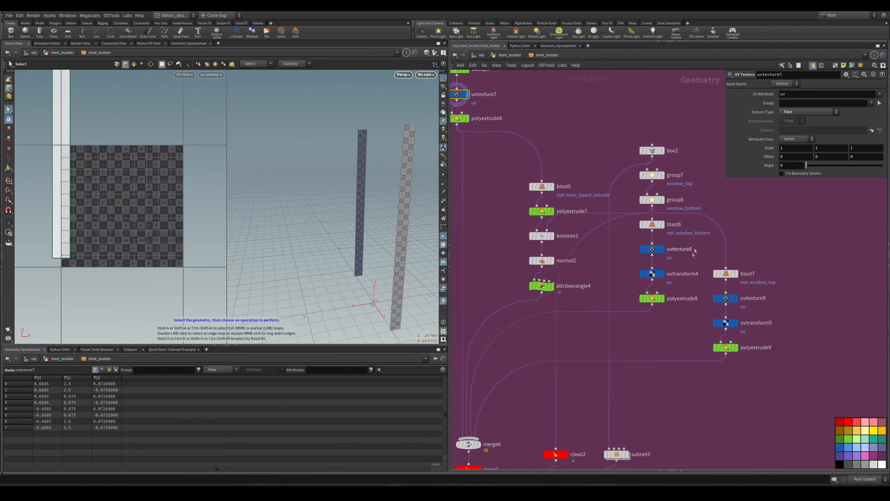
- Examine the UVs of the window's bottom and top boards at polyextrude8, uvtransform4 and polyextrude9
{"action": "scroll", "coordinate": [687, 245], "scroll_direction": "up", "scroll_amount": 2}
{"action": "left_click", "coordinate": [652, 309]}
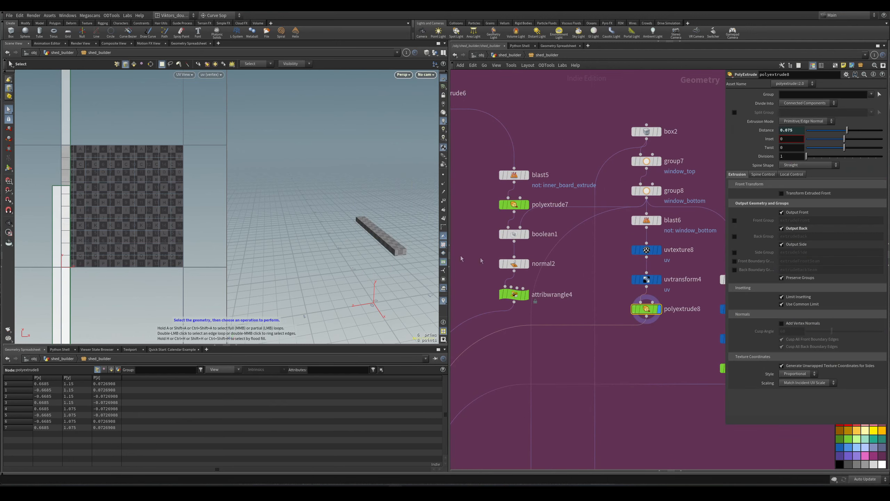
{"action": "middle_click_drag", "start_coordinate": [693, 367], "coordinate": [590, 306]}
{"action": "left_click_drag", "start_coordinate": [663, 366], "coordinate": [637, 308]}
{"action": "left_click", "coordinate": [646, 306]}
{"action": "left_click_drag", "start_coordinate": [399, 178], "coordinate": [428, 191], "text": "alt"}
{"action": "scroll", "coordinate": [566, 177], "scroll_direction": "up", "scroll_amount": 2}
{"action": "left_click", "coordinate": [553, 236]}
{"action": "scroll", "coordinate": [147, 223], "scroll_direction": "down", "scroll_amount": 5}
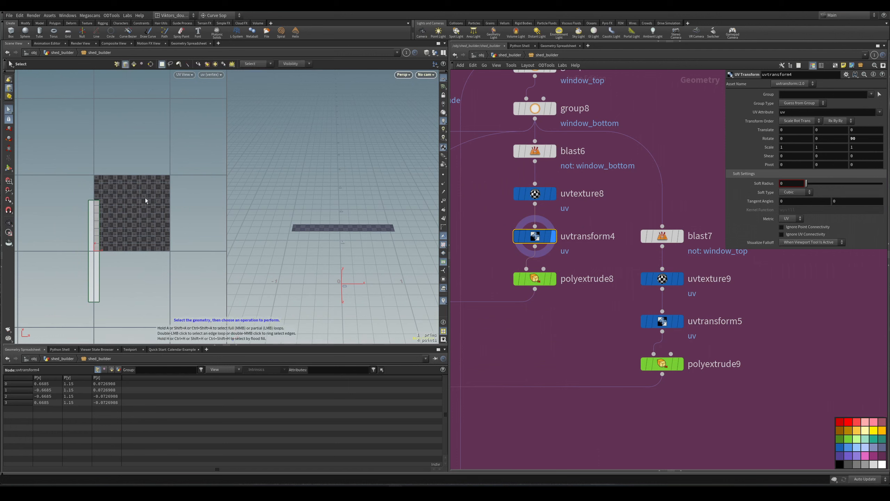
{"action": "middle_click_drag", "start_coordinate": [121, 237], "coordinate": [138, 217], "text": "alt"}
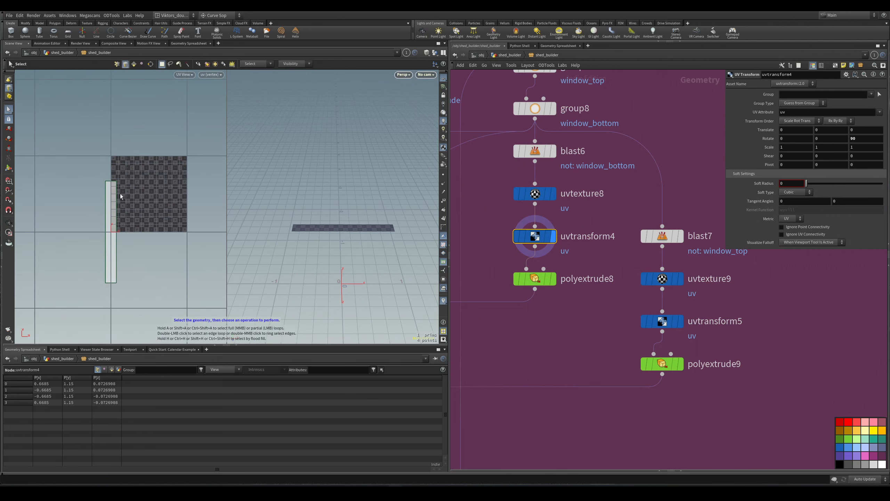
{"action": "left_click_drag", "start_coordinate": [603, 315], "coordinate": [673, 329]}
{"action": "left_click", "coordinate": [680, 321]}
{"action": "middle_click_drag", "start_coordinate": [606, 343], "coordinate": [594, 318]}
{"action": "left_click_drag", "start_coordinate": [594, 318], "coordinate": [672, 350]}
{"action": "left_click", "coordinate": [668, 339]}
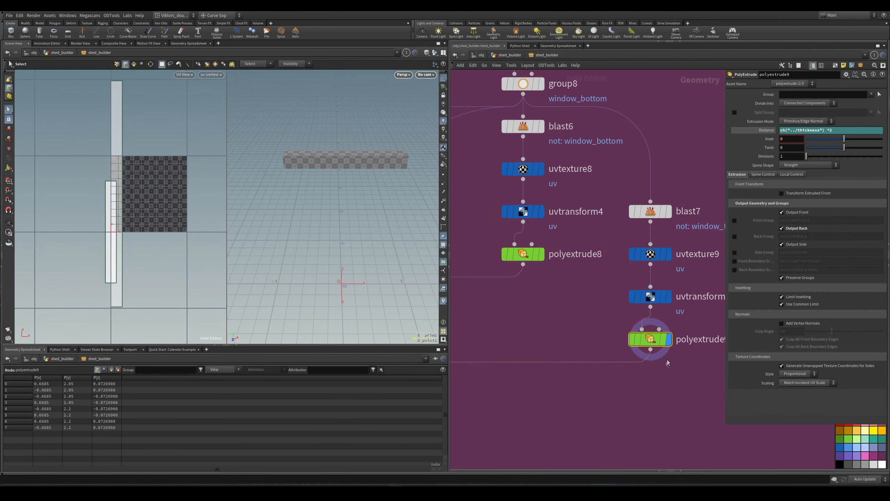
- Inside subnet3, add a UV Flatten node after polyexpand2d1 and view its UVs on the window frame
{"action": "scroll", "coordinate": [667, 358], "scroll_direction": "down", "scroll_amount": 6}
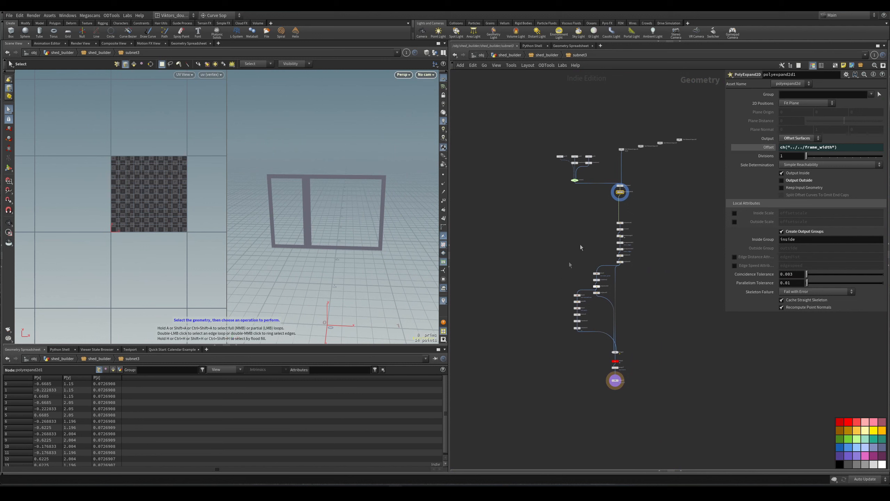
{"action": "scroll", "coordinate": [632, 203], "scroll_direction": "up", "scroll_amount": 5}
{"action": "scroll", "coordinate": [635, 202], "scroll_direction": "down", "scroll_amount": 2}
{"action": "scroll", "coordinate": [636, 203], "scroll_direction": "up", "scroll_amount": 3}
{"action": "middle_click_drag", "start_coordinate": [636, 203], "coordinate": [637, 235]}
{"action": "scroll", "coordinate": [625, 225], "scroll_direction": "down", "scroll_amount": 2}
{"action": "scroll", "coordinate": [626, 224], "scroll_direction": "up", "scroll_amount": 2}
{"action": "left_click_drag", "start_coordinate": [626, 223], "coordinate": [585, 191]}
{"action": "middle_click_drag", "start_coordinate": [554, 207], "coordinate": [544, 215]}
{"action": "scroll", "coordinate": [542, 218], "scroll_direction": "up", "scroll_amount": 2}
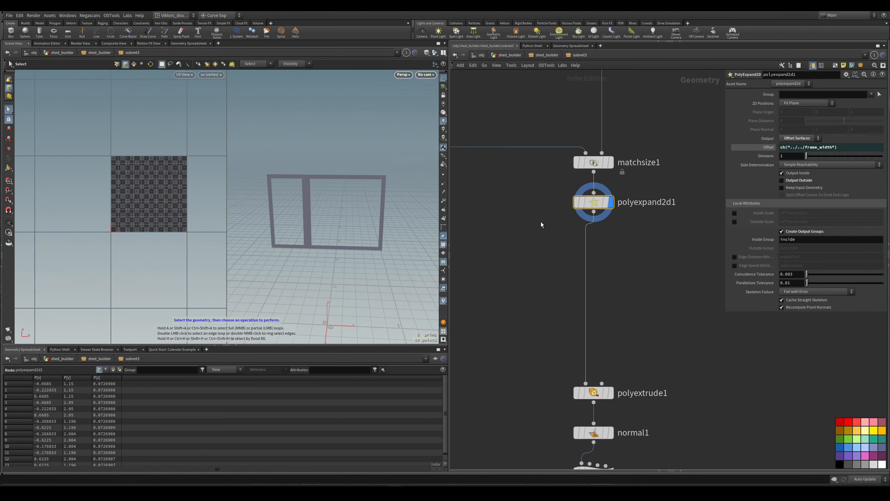
{"action": "left_click_drag", "start_coordinate": [337, 193], "coordinate": [291, 218], "text": "alt"}
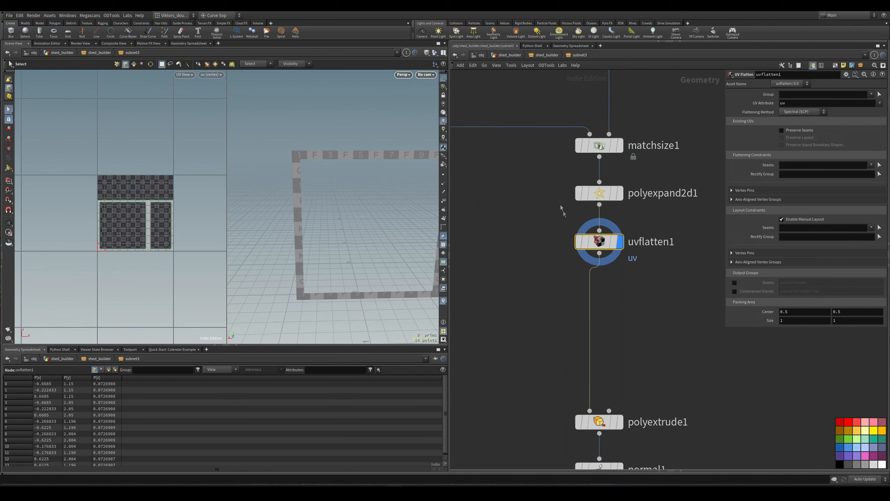
{"action": "key", "text": "Escape"}
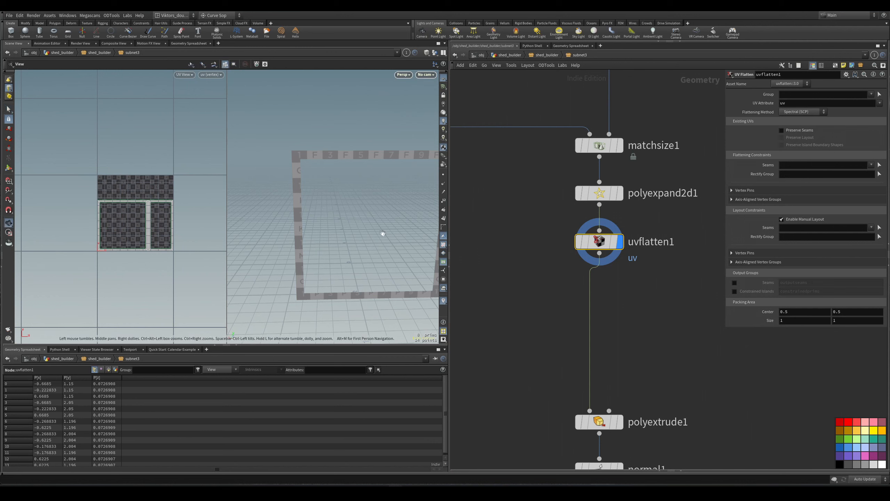
{"action": "left_click_drag", "start_coordinate": [337, 210], "coordinate": [315, 218]}
{"action": "key", "text": "s"}
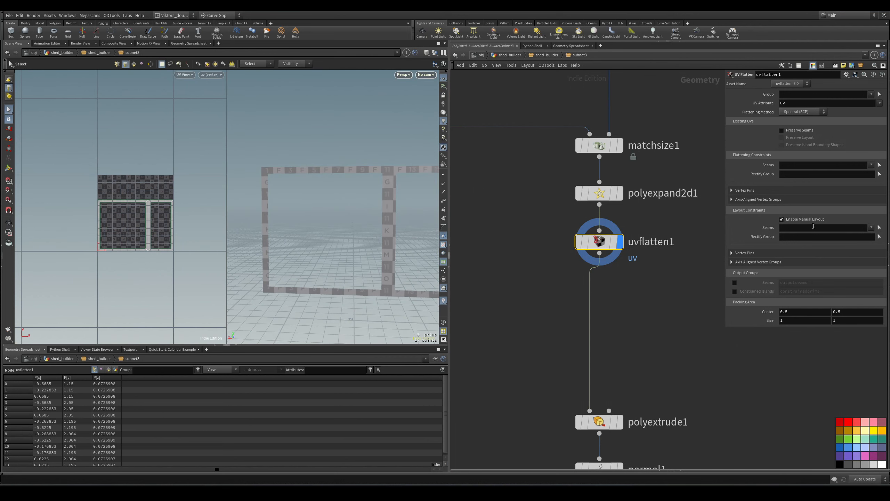
- Disable Manual Layout on uvflatten1 and set its flattening seams to *
{"action": "left_click", "coordinate": [782, 219]}
{"action": "scroll", "coordinate": [626, 255], "scroll_direction": "up", "scroll_amount": 2}
{"action": "left_click", "coordinate": [799, 165]}
{"action": "type", "text": "*"}
{"action": "key", "text": "Return"}
{"action": "left_click", "coordinate": [804, 164]}
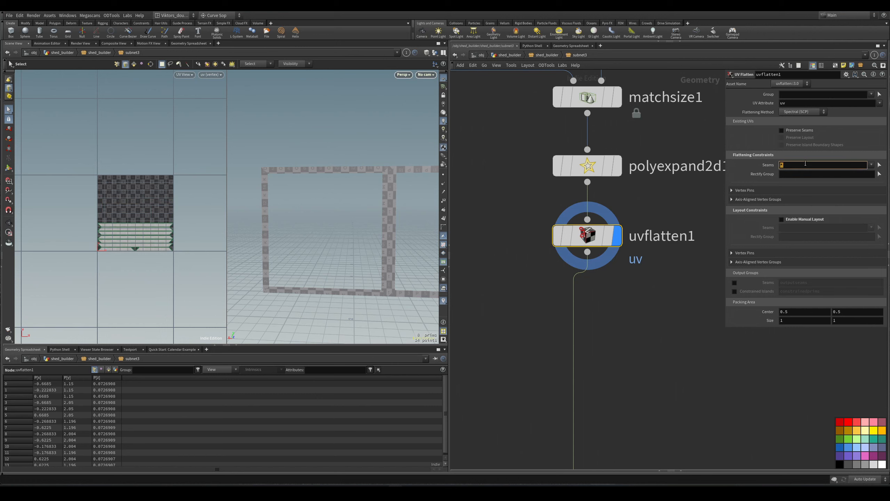
{"action": "scroll", "coordinate": [145, 207], "scroll_direction": "up", "scroll_amount": 4}
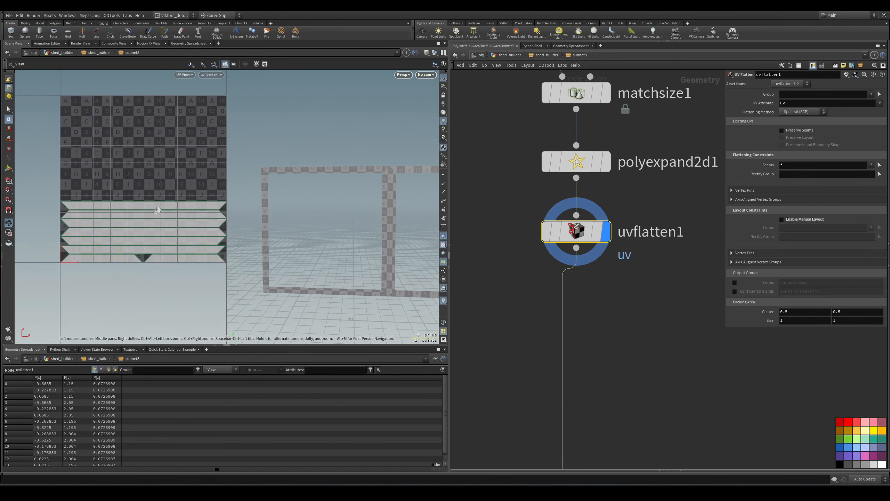
- Add a Labs Texel Density node after uvflatten1
{"action": "middle_click_drag", "start_coordinate": [222, 207], "coordinate": [205, 198], "text": "alt"}
{"action": "key", "text": "Tab"}
{"action": "type", "text": "texel"}
- Add a UV Transform node after texel_density1 and rotate the UVs 90 degrees
{"action": "key", "text": "Tab"}
{"action": "type", "text": "uvt"}
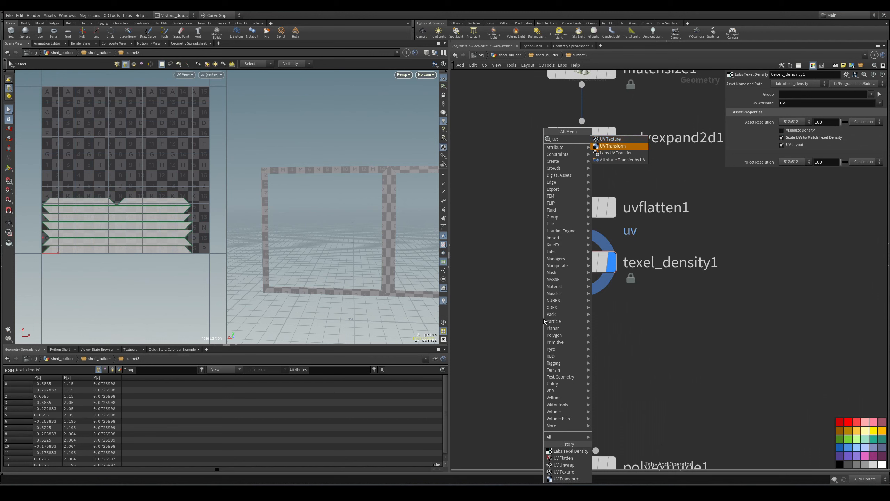
{"action": "key", "text": "Return"}
{"action": "left_click", "coordinate": [543, 329]}
{"action": "left_click", "coordinate": [573, 330]}
{"action": "right_click_drag", "start_coordinate": [195, 178], "coordinate": [117, 200], "text": "alt"}
{"action": "key", "text": "Return"}
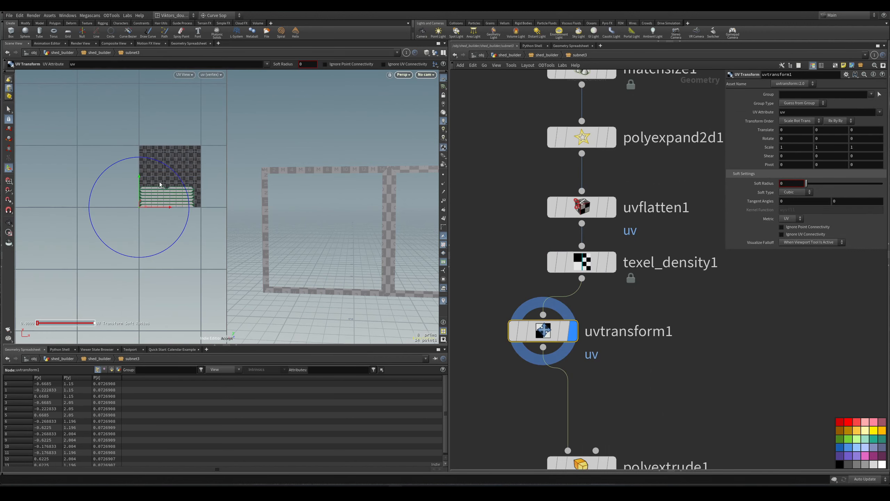
{"action": "left_click_drag", "start_coordinate": [172, 171], "coordinate": [105, 154]}
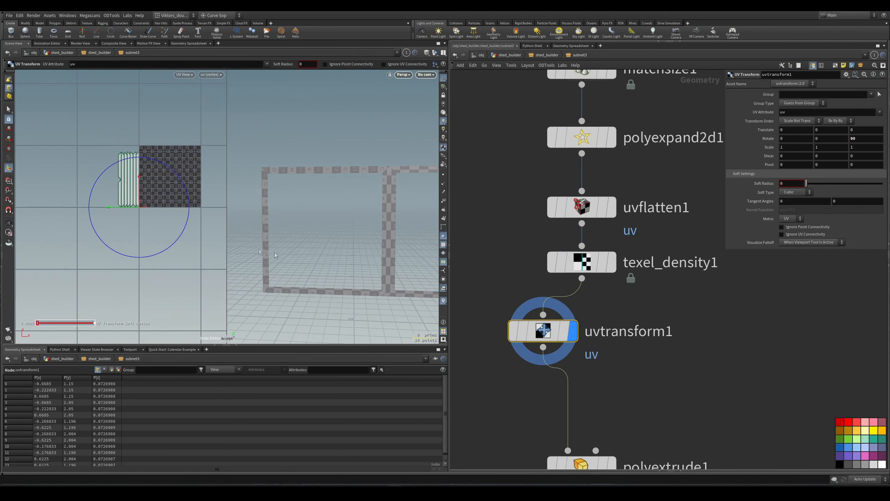
- Align the UV Flatten, Texel Density and UV Transform nodes, colour them blue and copy them
{"action": "left_click_drag", "start_coordinate": [651, 375], "coordinate": [511, 195]}
{"action": "key", "text": "l"}
{"action": "left_click_drag", "start_coordinate": [666, 167], "coordinate": [564, 386]}
{"action": "left_click_drag", "start_coordinate": [686, 391], "coordinate": [555, 171]}
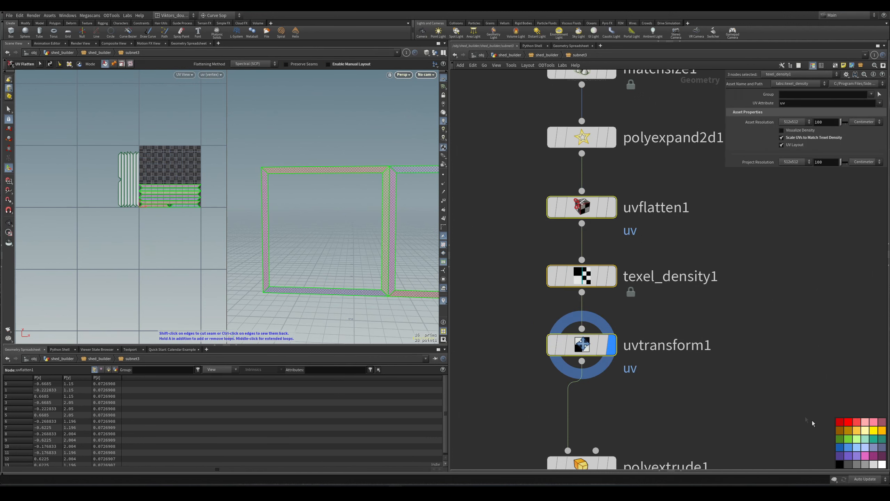
{"action": "left_click", "coordinate": [840, 447]}
{"action": "left_click_drag", "start_coordinate": [684, 392], "coordinate": [543, 186]}
{"action": "key", "text": "ctrl+c"}
- Examine the window frame further down the network as far as polybevel3, toggling the wireframe overlay
{"action": "scroll", "coordinate": [505, 261], "scroll_direction": "down", "scroll_amount": 5}
{"action": "middle_click_drag", "start_coordinate": [505, 316], "coordinate": [572, 76]}
{"action": "left_click", "coordinate": [603, 270]}
{"action": "left_click", "coordinate": [615, 270]}
{"action": "left_click_drag", "start_coordinate": [389, 213], "coordinate": [406, 200], "text": "alt"}
{"action": "key", "text": "shift+w"}
{"action": "scroll", "coordinate": [536, 365], "scroll_direction": "down", "scroll_amount": 2}
{"action": "middle_click_drag", "start_coordinate": [537, 365], "coordinate": [570, 231]}
{"action": "left_click", "coordinate": [549, 243]}
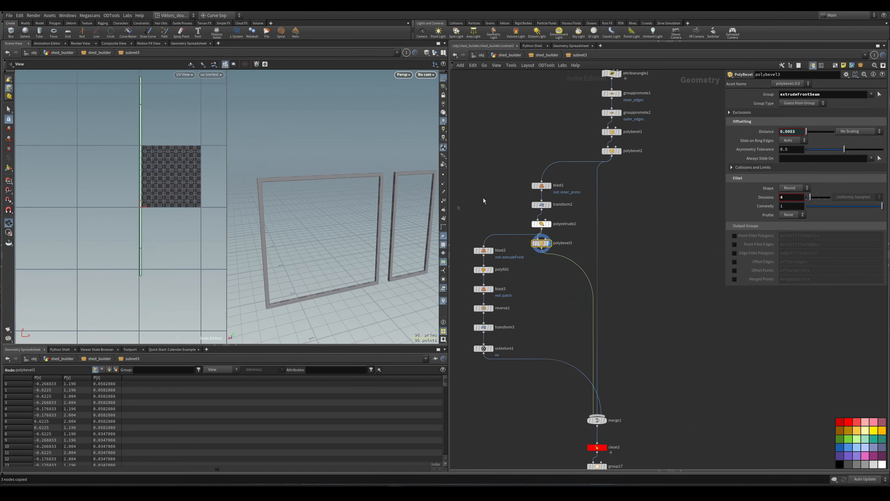
- Compare the inner frame's UVs and geometry at blast1, transform2, polyextrude2 and polybevel3
{"action": "scroll", "coordinate": [565, 222], "scroll_direction": "up", "scroll_amount": 5}
{"action": "left_click", "coordinate": [551, 227]}
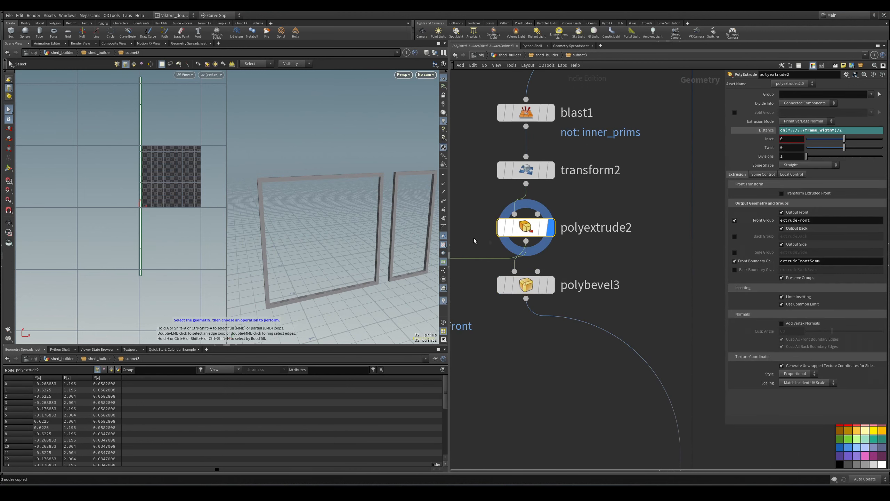
{"action": "middle_click_drag", "start_coordinate": [586, 200], "coordinate": [613, 262]}
{"action": "left_click", "coordinate": [577, 174]}
{"action": "left_click_drag", "start_coordinate": [379, 211], "coordinate": [469, 154], "text": "alt"}
{"action": "left_click_drag", "start_coordinate": [387, 183], "coordinate": [374, 175], "text": "alt"}
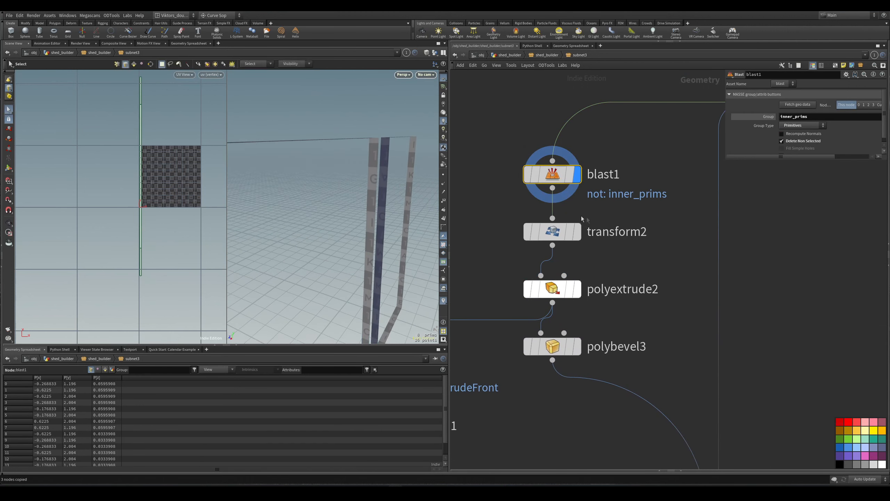
{"action": "left_click", "coordinate": [577, 231]}
{"action": "middle_click_drag", "start_coordinate": [476, 240], "coordinate": [486, 221]}
{"action": "left_click_drag", "start_coordinate": [329, 147], "coordinate": [388, 179], "text": "alt"}
{"action": "left_click", "coordinate": [588, 270]}
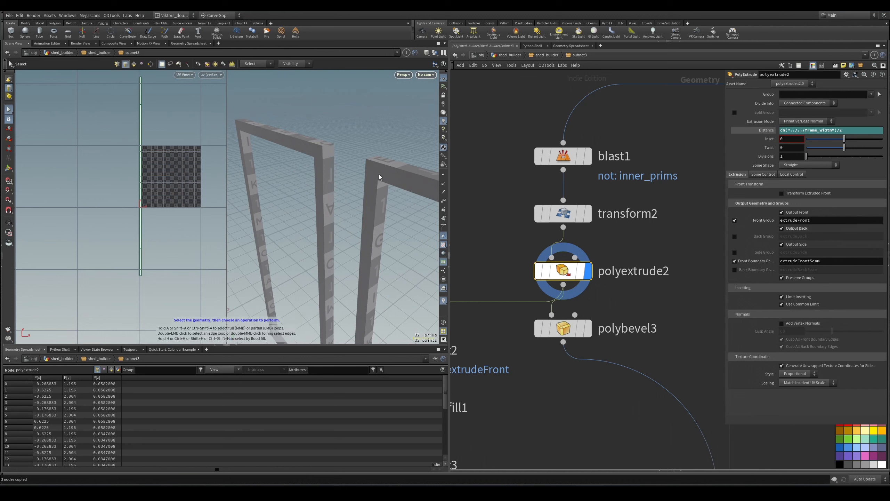
{"action": "left_click", "coordinate": [587, 328]}
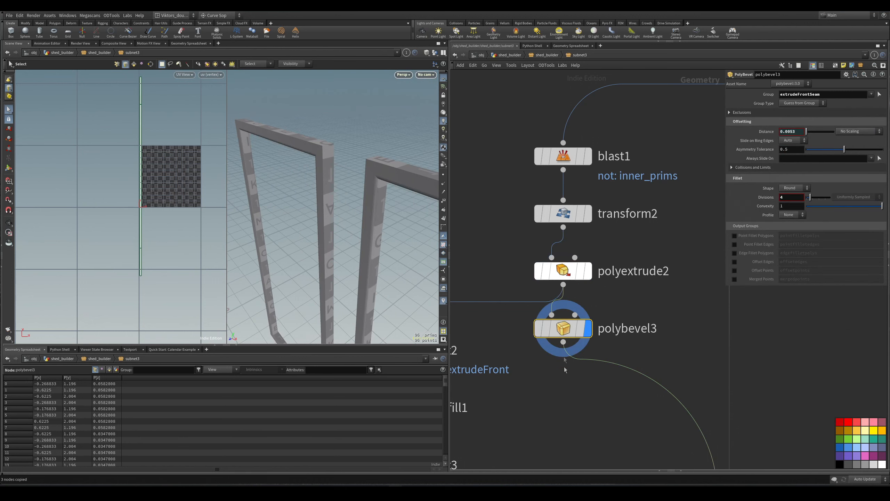
{"action": "middle_click_drag", "start_coordinate": [592, 326], "coordinate": [589, 258]}
{"action": "left_click_drag", "start_coordinate": [389, 175], "coordinate": [370, 175], "text": "alt"}
- Make room between polyextrude2 and polybevel3 and paste the copied UV Flatten, Texel Density and UV Transform nodes there
{"action": "left_click_drag", "start_coordinate": [571, 264], "coordinate": [571, 375]}
{"action": "left_click", "coordinate": [574, 201]}
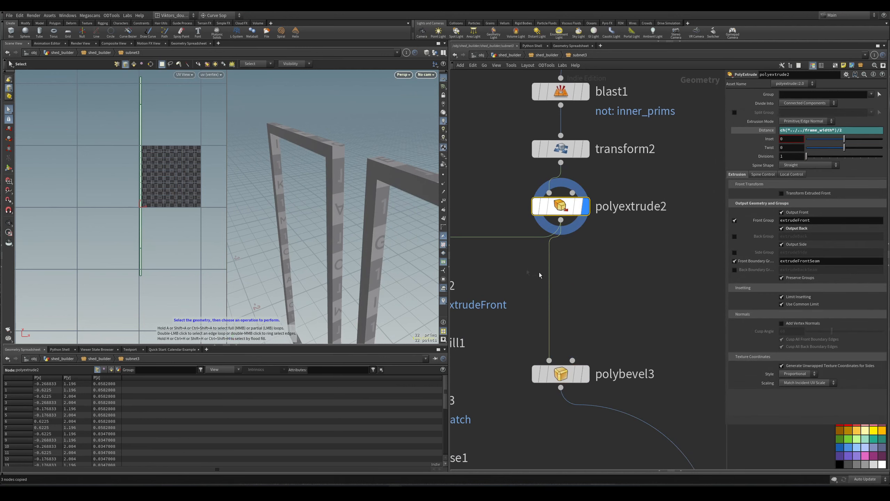
{"action": "key", "text": "Tab"}
{"action": "type", "text": "u"}
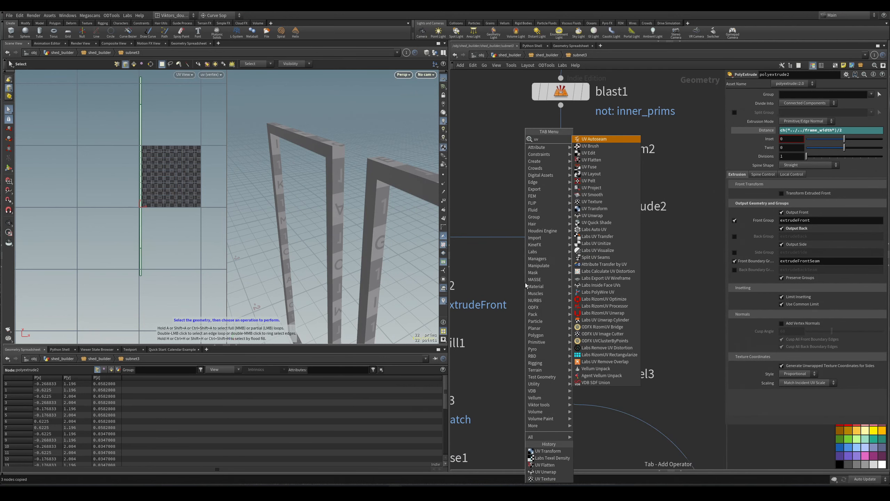
{"action": "key", "text": "BackSpace"}
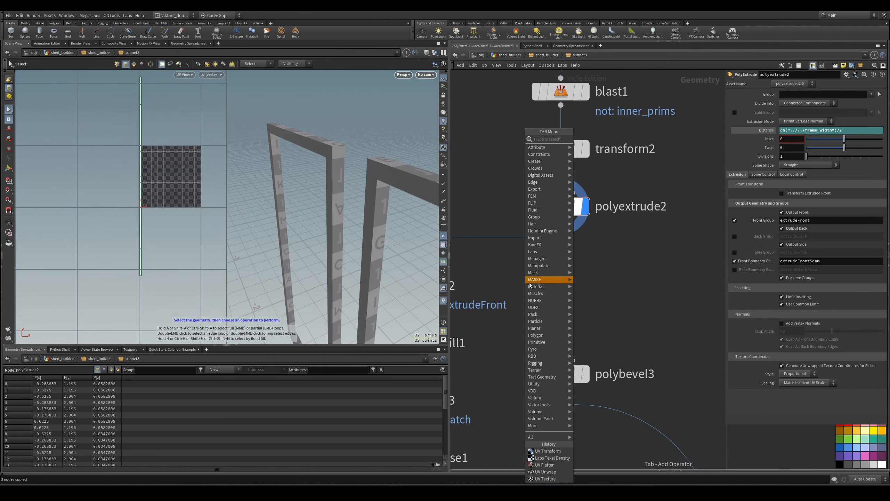
{"action": "left_click", "coordinate": [662, 311]}
{"action": "scroll", "coordinate": [663, 312], "scroll_direction": "down", "scroll_amount": 7}
{"action": "middle_click_drag", "start_coordinate": [663, 316], "coordinate": [618, 204]}
{"action": "left_click_drag", "start_coordinate": [593, 206], "coordinate": [594, 246]}
{"action": "scroll", "coordinate": [601, 185], "scroll_direction": "up", "scroll_amount": 2}
{"action": "key", "text": "ctrl+v"}
{"action": "scroll", "coordinate": [584, 186], "scroll_direction": "up", "scroll_amount": 3}
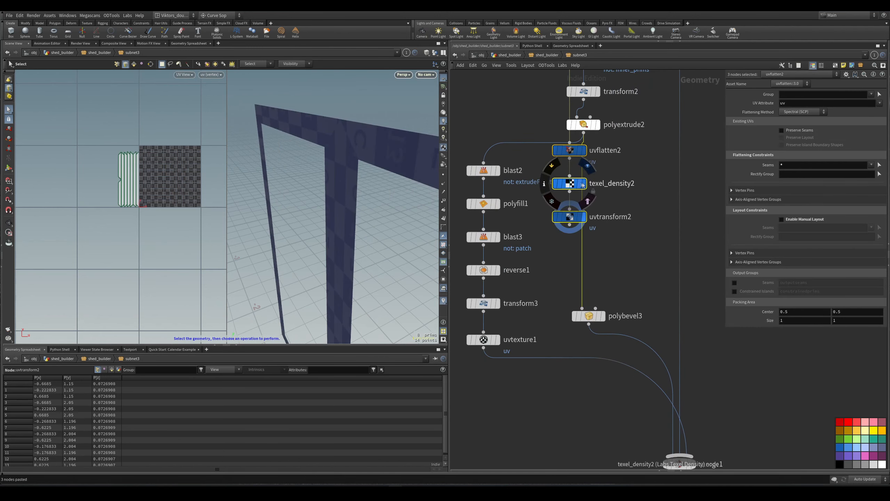
- Wire the pasted UV nodes between polyextrude2 and polybevel3 and shift the downstream merge nodes further down
{"action": "left_click_drag", "start_coordinate": [588, 196], "coordinate": [593, 205]}
{"action": "left_click", "coordinate": [593, 385]}
{"action": "left_click_drag", "start_coordinate": [624, 373], "coordinate": [557, 439]}
{"action": "middle_click_drag", "start_coordinate": [619, 463], "coordinate": [638, 348]}
{"action": "scroll", "coordinate": [638, 349], "scroll_direction": "down", "scroll_amount": 4}
{"action": "left_click_drag", "start_coordinate": [660, 363], "coordinate": [617, 263]}
{"action": "left_click_drag", "start_coordinate": [617, 264], "coordinate": [619, 321]}
{"action": "scroll", "coordinate": [560, 234], "scroll_direction": "up", "scroll_amount": 3}
{"action": "middle_click_drag", "start_coordinate": [561, 233], "coordinate": [580, 309]}
- Add a Clean node after uvtexture1 and place a copy of it after polybevel3
{"action": "left_click", "coordinate": [525, 259]}
{"action": "scroll", "coordinate": [565, 298], "scroll_direction": "up", "scroll_amount": 2}
{"action": "key", "text": "Tab"}
{"action": "type", "text": "clean"}
{"action": "key", "text": "Return"}
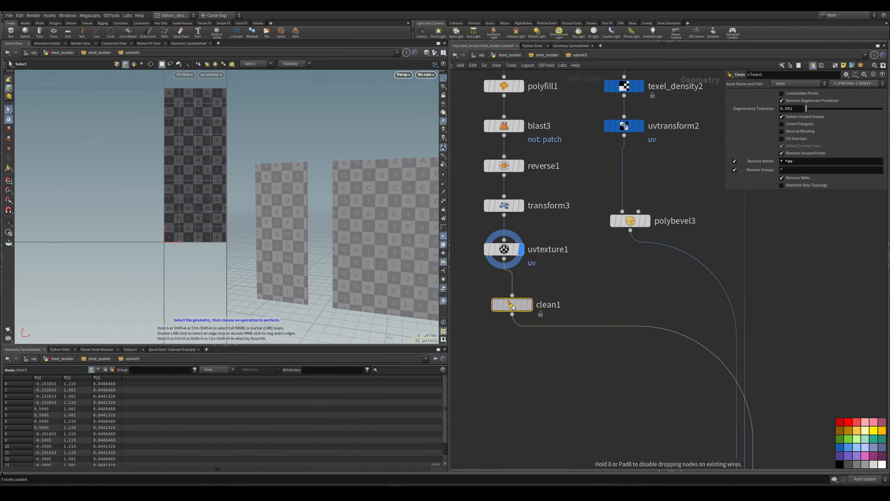
{"action": "left_click", "coordinate": [513, 307]}
{"action": "left_click_drag", "start_coordinate": [629, 221], "coordinate": [623, 170]}
{"action": "left_click_drag", "start_coordinate": [631, 267], "coordinate": [624, 221], "text": "alt"}
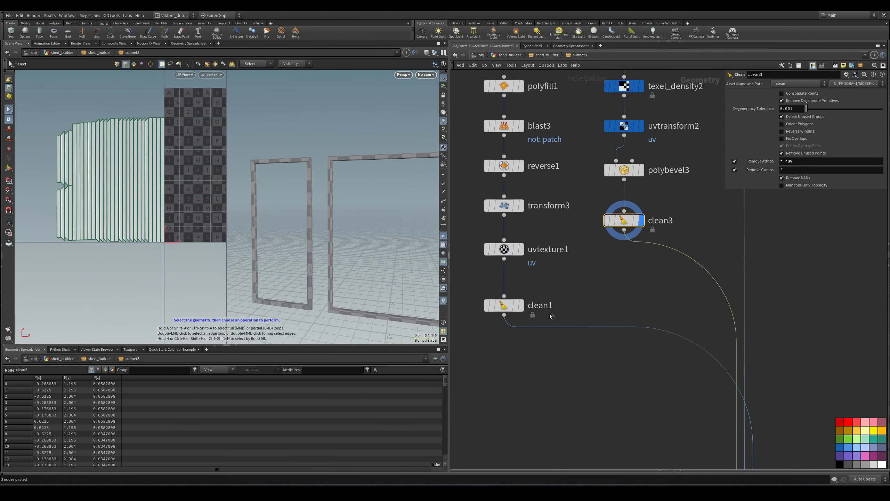
- Add Group Create nodes after clean1 and clean3, naming the groups window_glass and window_frame
{"action": "key", "text": "Tab"}
{"action": "type", "text": "group"}
{"action": "key", "text": "Return"}
{"action": "key", "text": "Return"}
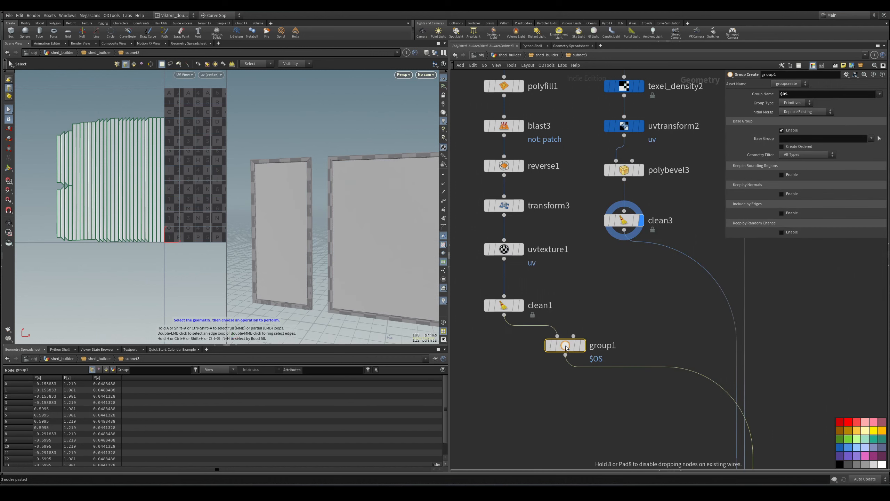
{"action": "left_click_drag", "start_coordinate": [566, 347], "coordinate": [504, 350]}
{"action": "key", "text": "r"}
{"action": "left_click", "coordinate": [800, 96]}
{"action": "type", "text": "wind"}
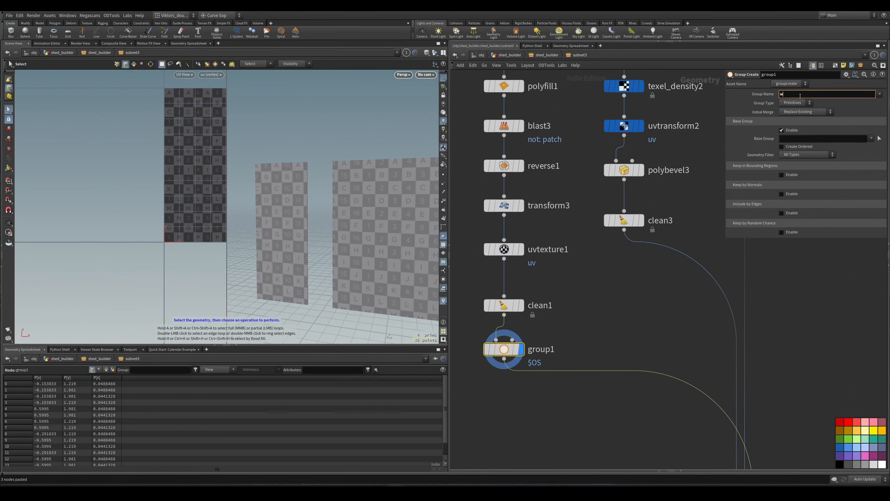
{"action": "type", "text": "ow_frame"}
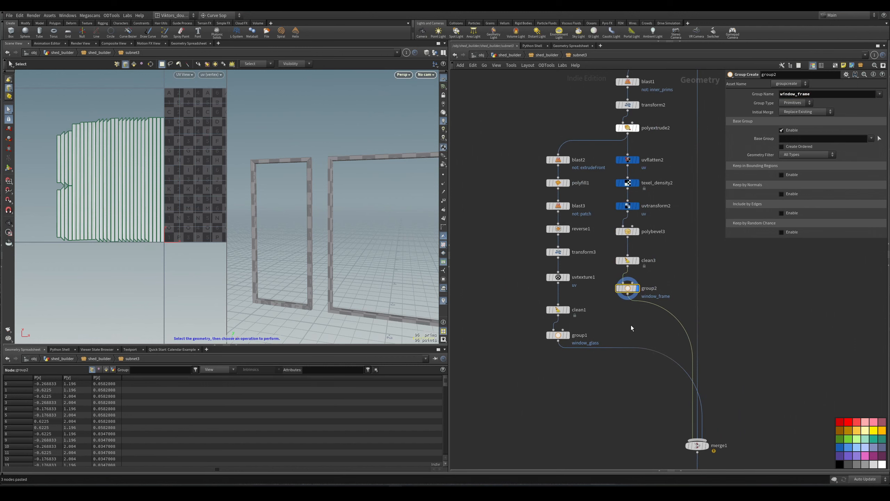
- Merge the polybevel2 and polybevel3 outputs into clean3 and remove polybevel2's direct connection to merge1
{"action": "scroll", "coordinate": [583, 307], "scroll_direction": "down", "scroll_amount": 2}
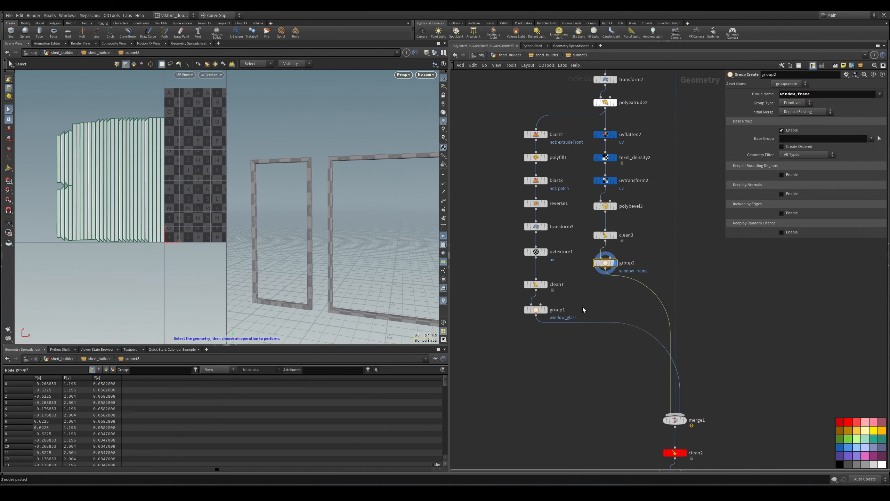
{"action": "middle_click_drag", "start_coordinate": [685, 180], "coordinate": [649, 279]}
{"action": "left_click", "coordinate": [628, 131]}
{"action": "scroll", "coordinate": [588, 325], "scroll_direction": "up", "scroll_amount": 1}
{"action": "scroll", "coordinate": [587, 325], "scroll_direction": "up", "scroll_amount": 1}
{"action": "left_click", "coordinate": [553, 298]}
{"action": "middle_click_drag", "start_coordinate": [586, 265], "coordinate": [590, 315]}
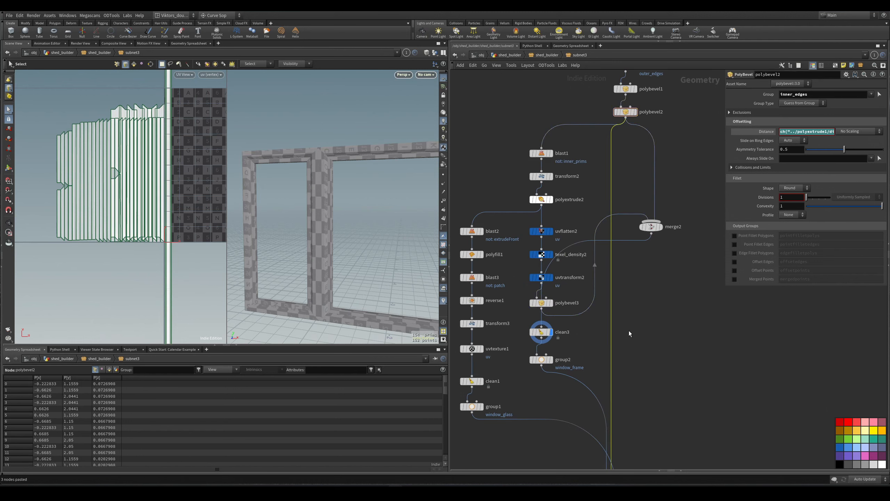
{"action": "left_click_drag", "start_coordinate": [651, 232], "coordinate": [588, 345]}
{"action": "middle_click_drag", "start_coordinate": [584, 390], "coordinate": [582, 306]}
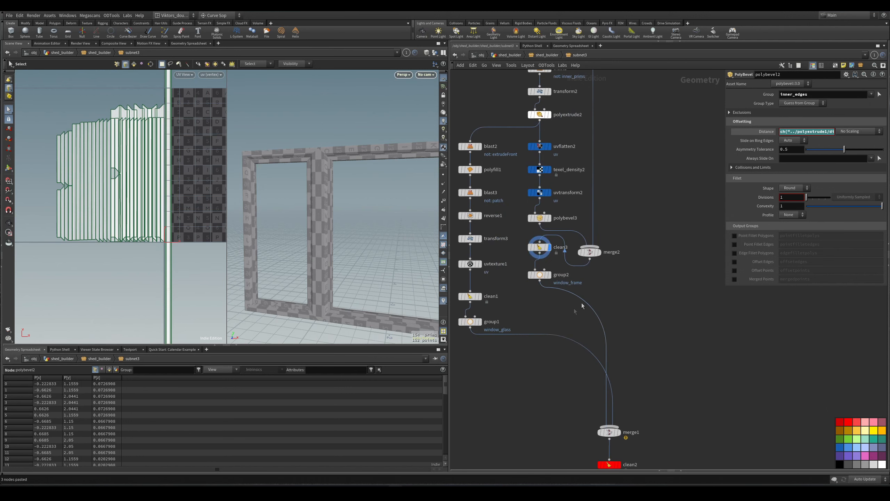
- Move the clean3 and group2 nodes below merge2 in the window frame network
{"action": "left_click_drag", "start_coordinate": [565, 317], "coordinate": [536, 243]}
{"action": "left_click_drag", "start_coordinate": [540, 250], "coordinate": [589, 282]}
{"action": "left_click", "coordinate": [590, 305]}
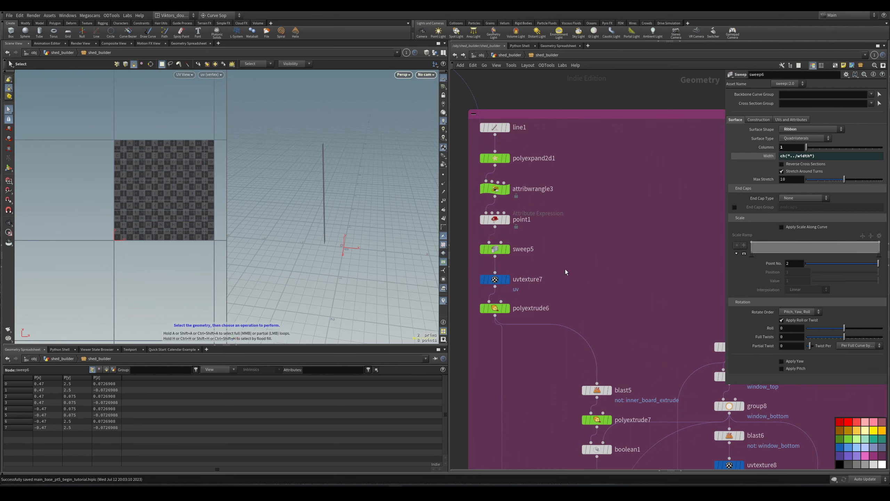
- Copy the uvtexture7 node and select sweep6 in the chain starting with line2
{"action": "left_click", "coordinate": [495, 279]}
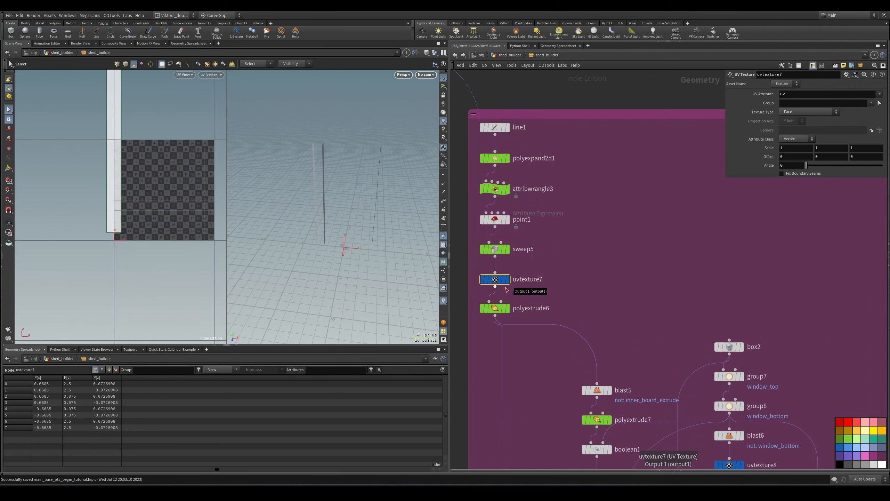
{"action": "key", "text": "ctrl+c"}
{"action": "scroll", "coordinate": [592, 298], "scroll_direction": "down", "scroll_amount": 5}
{"action": "middle_click_drag", "start_coordinate": [746, 285], "coordinate": [650, 279]}
{"action": "scroll", "coordinate": [650, 280], "scroll_direction": "up", "scroll_amount": 7}
{"action": "middle_click_drag", "start_coordinate": [785, 305], "coordinate": [638, 284]}
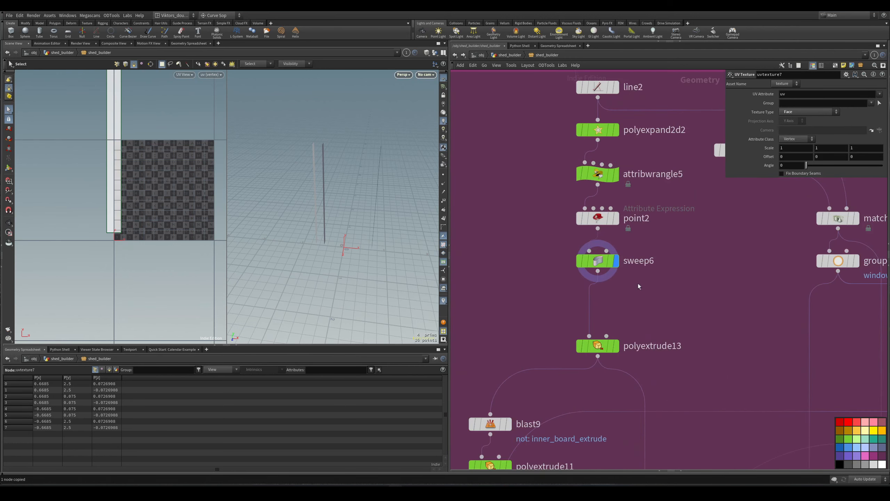
{"action": "left_click", "coordinate": [598, 256]}
{"action": "key", "text": "ctrl+z"}
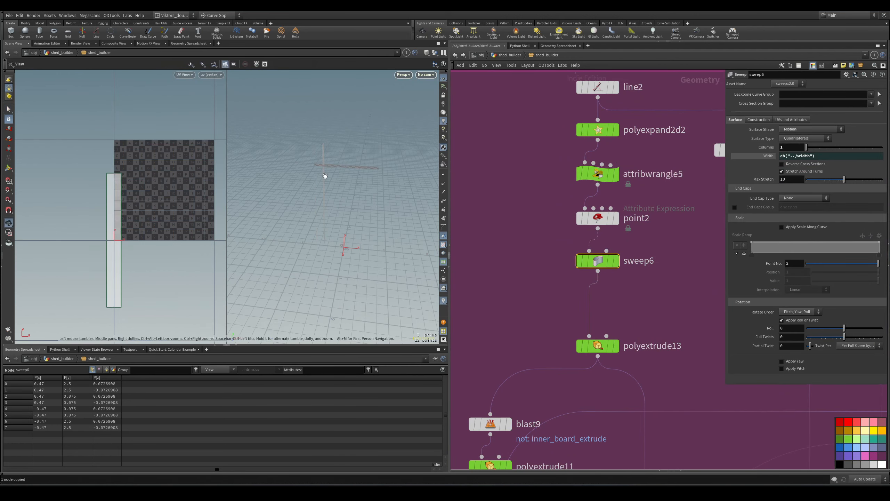
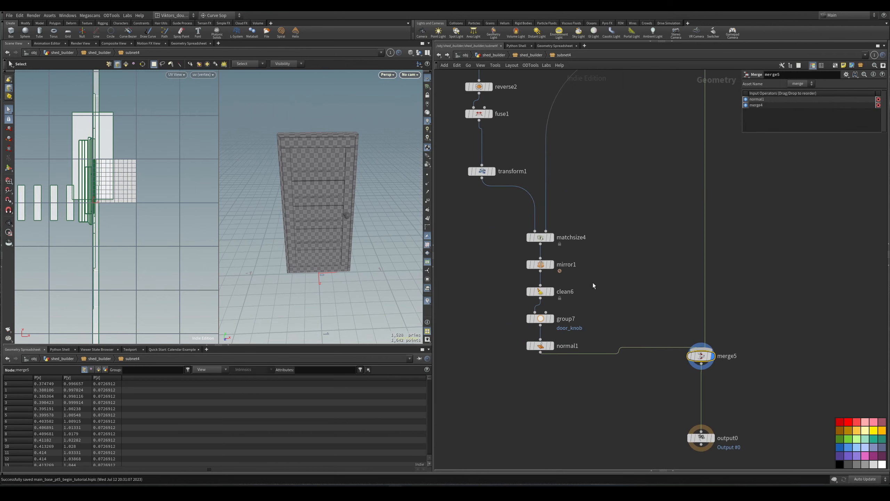
- Move merge5 and output0 further down in subnet4 and display normal1 to inspect the door knob
{"action": "scroll", "coordinate": [346, 216], "scroll_direction": "up", "scroll_amount": 4}
{"action": "mouse_move", "coordinate": [363, 214]}
{"action": "left_mouse_down", "text": "alt"}
{"action": "mouse_move", "coordinate": [389, 202]}
{"action": "mouse_move", "coordinate": [348, 220]}
{"action": "left_mouse_up", "text": "alt"}
{"action": "left_click", "coordinate": [551, 264]}
{"action": "key", "text": "space+g"}
{"action": "key", "text": "shift+w"}
{"action": "middle_click_drag", "start_coordinate": [627, 351], "coordinate": [627, 263]}
{"action": "left_click_drag", "start_coordinate": [701, 268], "coordinate": [715, 386]}
{"action": "left_click", "coordinate": [537, 257]}
{"action": "left_click_drag", "start_coordinate": [283, 225], "coordinate": [308, 219], "text": "alt"}
{"action": "scroll", "coordinate": [310, 214], "scroll_direction": "up", "scroll_amount": 3}
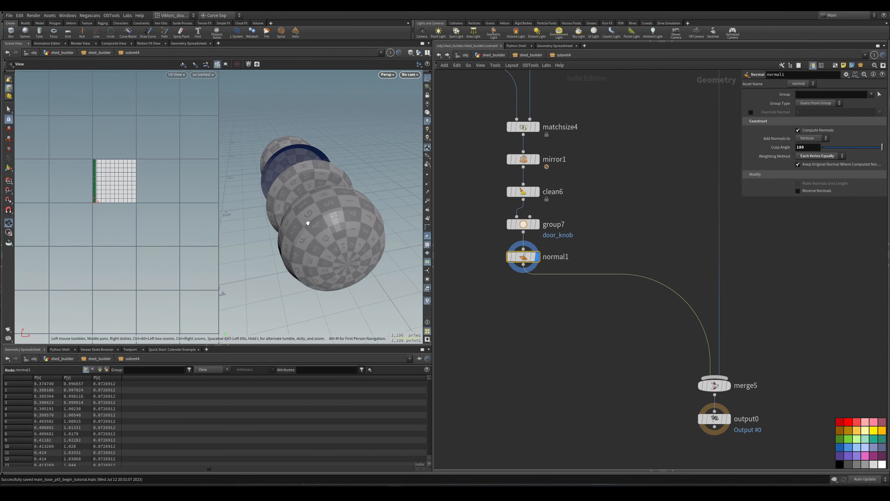
{"action": "scroll", "coordinate": [547, 344], "scroll_direction": "down", "scroll_amount": 6}
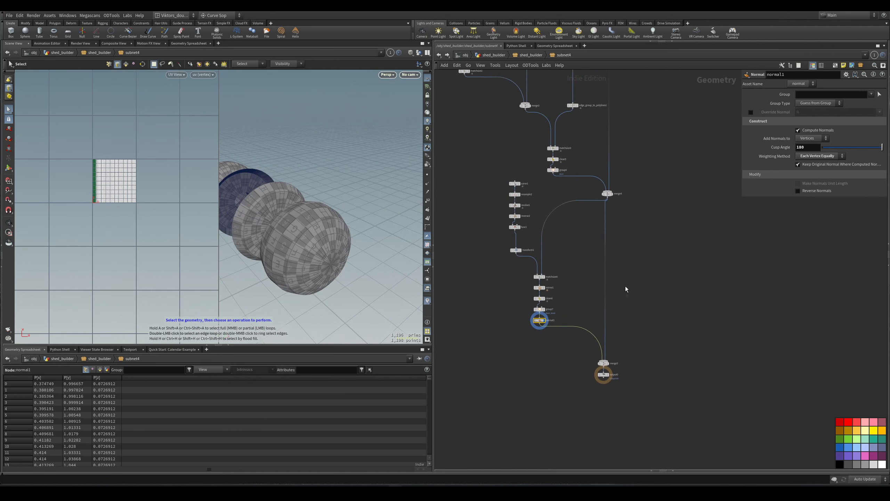
- Display merge5 and merge4 in turn to examine the assembled door and its UVs
{"action": "scroll", "coordinate": [579, 333], "scroll_direction": "up", "scroll_amount": 4}
{"action": "left_click", "coordinate": [612, 387]}
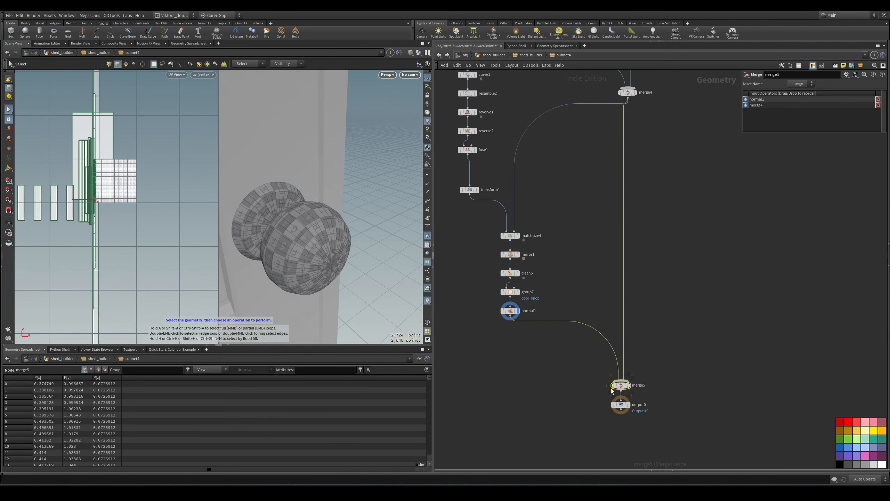
{"action": "left_click", "coordinate": [630, 385]}
{"action": "scroll", "coordinate": [667, 251], "scroll_direction": "down", "scroll_amount": 2}
{"action": "middle_click_drag", "start_coordinate": [686, 200], "coordinate": [664, 402]}
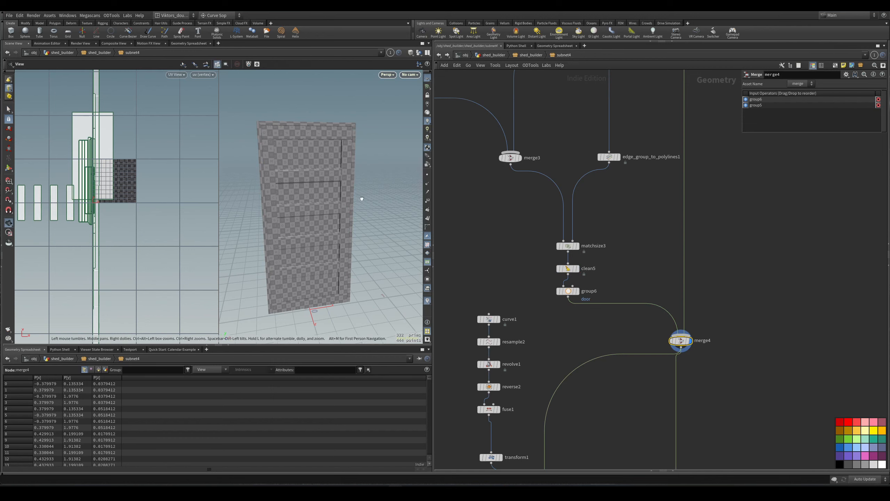
{"action": "left_click_drag", "start_coordinate": [315, 224], "coordinate": [304, 192]}
- Return to the shed_builder network and examine the door frame branch and the model at material1
{"action": "left_click", "coordinate": [530, 55]}
{"action": "scroll", "coordinate": [625, 259], "scroll_direction": "down", "scroll_amount": 3}
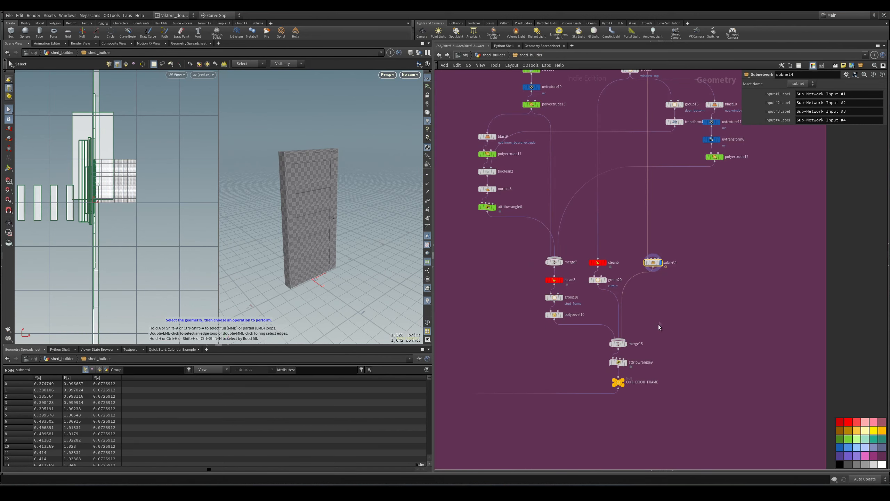
{"action": "middle_click_drag", "start_coordinate": [658, 325], "coordinate": [628, 262]}
{"action": "scroll", "coordinate": [627, 265], "scroll_direction": "up", "scroll_amount": 2}
{"action": "left_click", "coordinate": [583, 341]}
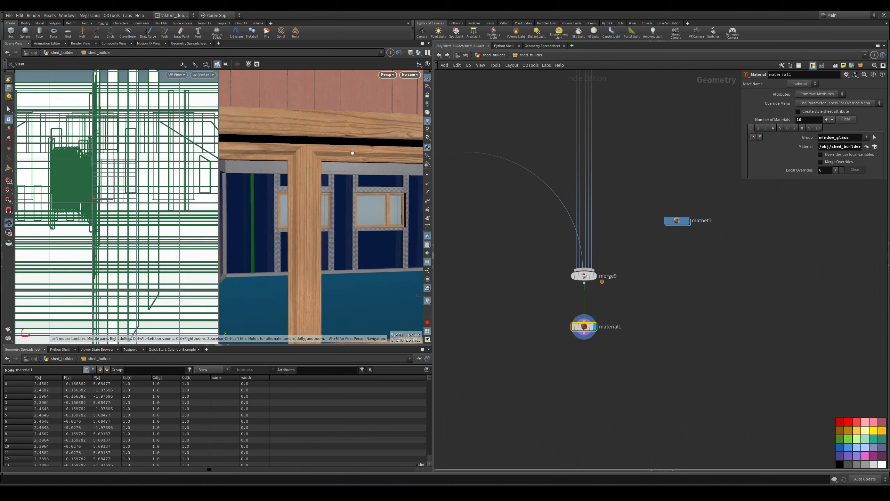
{"action": "left_click_drag", "start_coordinate": [352, 151], "coordinate": [360, 205]}
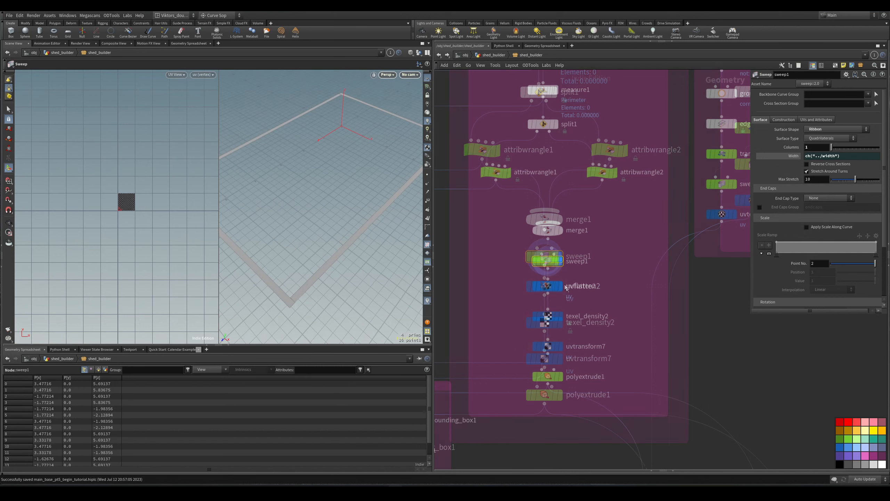
- Display the UV nodes after sweep1, such as uvflatten2 and texel_density2, and examine the ribbon's UVs
{"action": "scroll", "coordinate": [539, 293], "scroll_direction": "up", "scroll_amount": 5}
{"action": "left_click", "coordinate": [540, 292]}
{"action": "middle_click_drag", "start_coordinate": [496, 297], "coordinate": [503, 260]}
{"action": "left_click_drag", "start_coordinate": [321, 256], "coordinate": [353, 269], "text": "alt"}
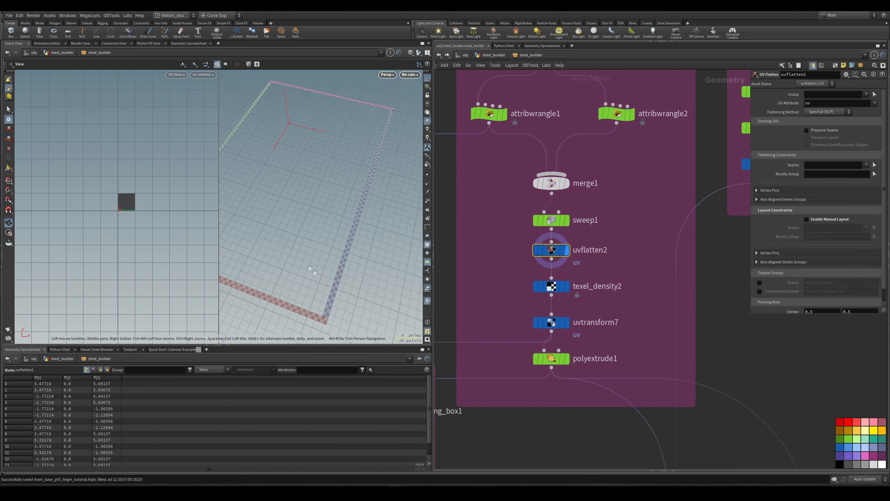
{"action": "scroll", "coordinate": [479, 283], "scroll_direction": "up", "scroll_amount": 2}
{"action": "left_click", "coordinate": [551, 285]}
{"action": "left_click", "coordinate": [570, 285]}
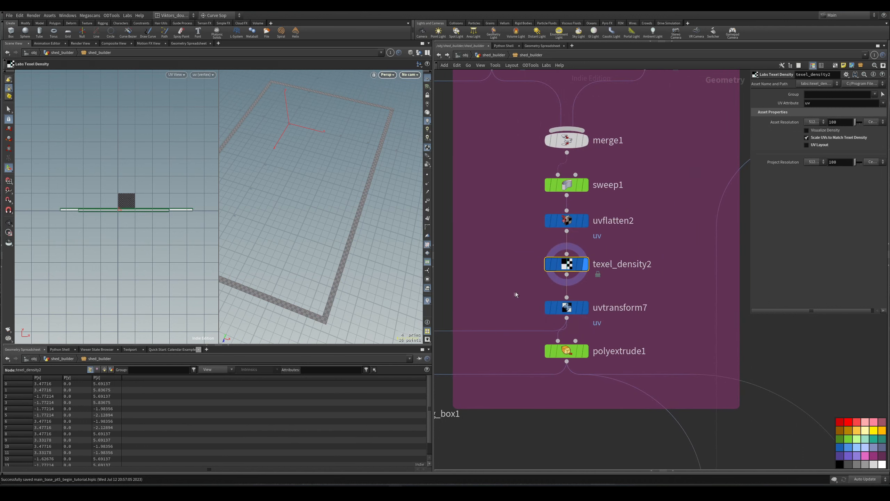
{"action": "scroll", "coordinate": [126, 214], "scroll_direction": "up", "scroll_amount": 4}
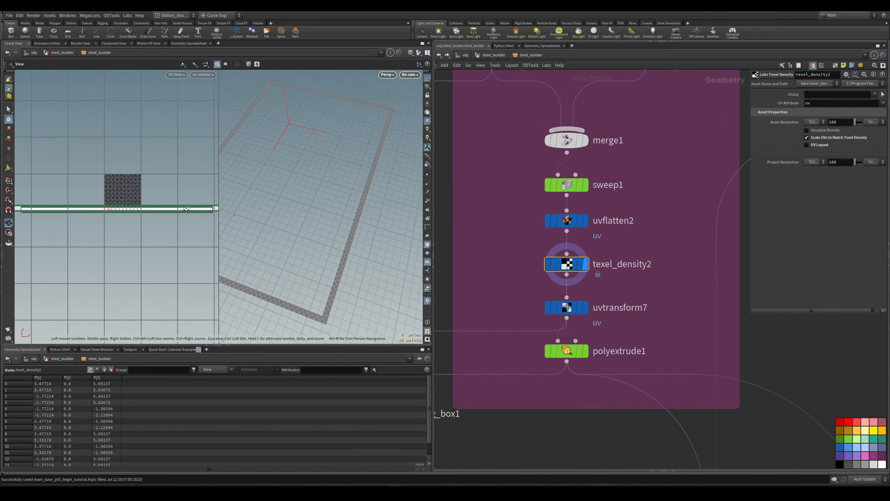
{"action": "left_click", "coordinate": [560, 309]}
- Display uvtexture13 and uvtexture14 in turn to examine the UVs of the corner and wall posts
{"action": "middle_click_drag", "start_coordinate": [577, 324], "coordinate": [452, 385]}
{"action": "left_click", "coordinate": [610, 217]}
{"action": "left_click", "coordinate": [624, 216]}
{"action": "left_click_drag", "start_coordinate": [336, 302], "coordinate": [391, 266], "text": "alt"}
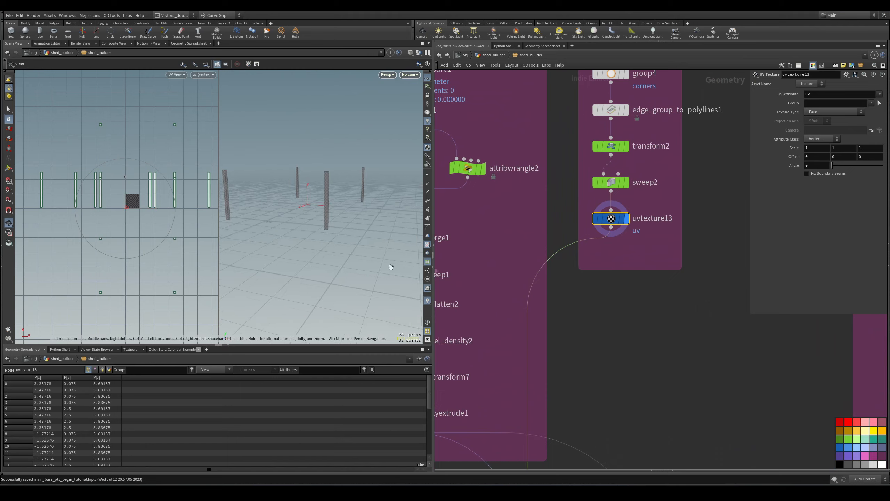
{"action": "scroll", "coordinate": [519, 210], "scroll_direction": "down", "scroll_amount": 4}
{"action": "middle_click_drag", "start_coordinate": [596, 258], "coordinate": [549, 214]}
{"action": "scroll", "coordinate": [714, 358], "scroll_direction": "up", "scroll_amount": 2}
{"action": "left_click", "coordinate": [668, 347]}
{"action": "left_click", "coordinate": [686, 347]}
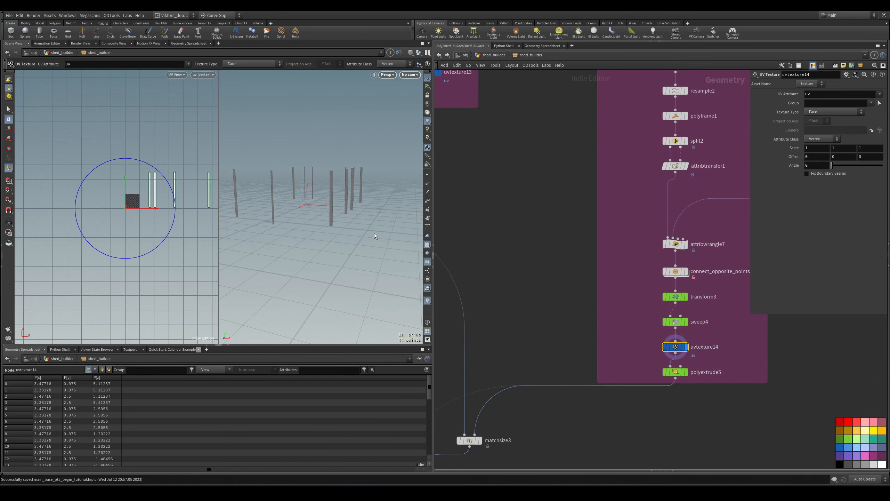
- Display the framing's merge5 node and examine the checker pattern on the combined beams
{"action": "scroll", "coordinate": [640, 315], "scroll_direction": "down", "scroll_amount": 1}
{"action": "middle_click_drag", "start_coordinate": [618, 320], "coordinate": [725, 334]}
{"action": "scroll", "coordinate": [639, 331], "scroll_direction": "up", "scroll_amount": 2}
{"action": "scroll", "coordinate": [609, 303], "scroll_direction": "down", "scroll_amount": 4}
{"action": "scroll", "coordinate": [537, 304], "scroll_direction": "up", "scroll_amount": 2}
{"action": "middle_click_drag", "start_coordinate": [538, 306], "coordinate": [596, 87]}
{"action": "left_click", "coordinate": [659, 322]}
{"action": "left_click", "coordinate": [669, 321]}
{"action": "left_click_drag", "start_coordinate": [351, 245], "coordinate": [298, 242], "text": "alt"}
{"action": "scroll", "coordinate": [315, 242], "scroll_direction": "up", "scroll_amount": 3}
{"action": "middle_click_drag", "start_coordinate": [692, 350], "coordinate": [667, 321]}
{"action": "middle_click_drag", "start_coordinate": [659, 232], "coordinate": [670, 217]}
{"action": "scroll", "coordinate": [669, 243], "scroll_direction": "up", "scroll_amount": 2}
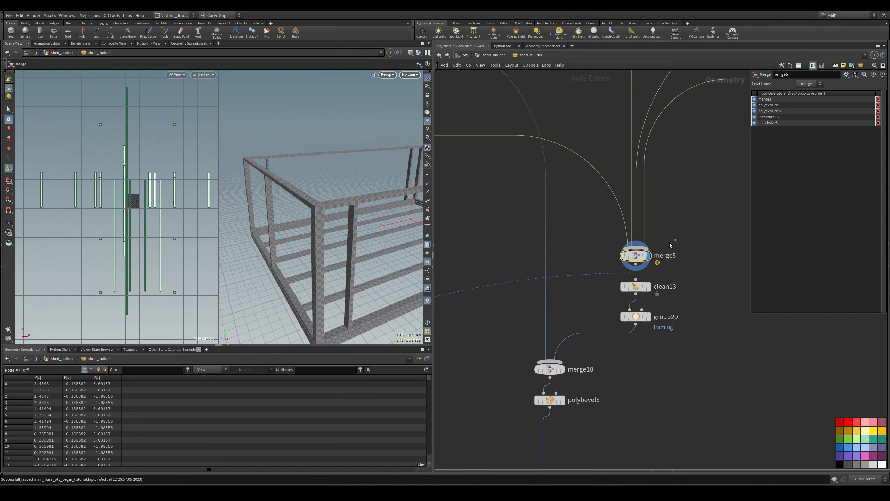
{"action": "left_click_drag", "start_coordinate": [368, 210], "coordinate": [337, 210], "text": "alt"}
- Check the framing group node, display the deking group node and clear the viewport selection
{"action": "left_click", "coordinate": [648, 317]}
{"action": "scroll", "coordinate": [649, 309], "scroll_direction": "down", "scroll_amount": 1}
{"action": "middle_click_drag", "start_coordinate": [501, 116], "coordinate": [627, 299]}
{"action": "left_click", "coordinate": [534, 212]}
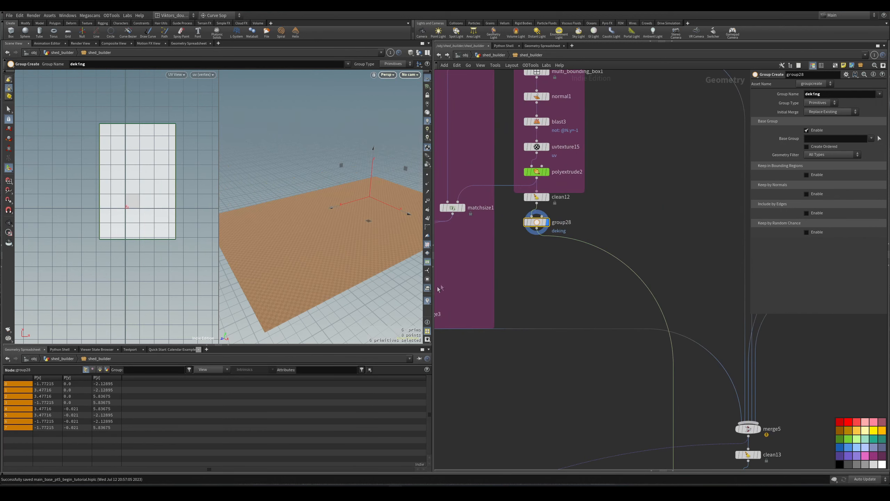
{"action": "key", "text": "s"}
{"action": "left_click", "coordinate": [383, 289]}
{"action": "left_click_drag", "start_coordinate": [383, 290], "coordinate": [311, 252], "text": "alt"}
- Display polyextrude2 in the decking branch and colour the uvtexture15 node blue
{"action": "left_click", "coordinate": [536, 197]}
{"action": "left_click", "coordinate": [547, 197]}
{"action": "scroll", "coordinate": [553, 261], "scroll_direction": "up", "scroll_amount": 2}
{"action": "left_click", "coordinate": [547, 145]}
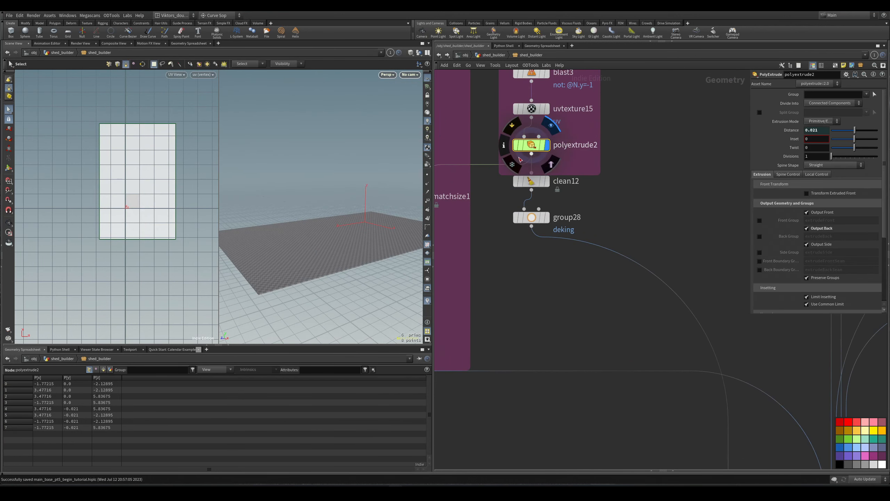
{"action": "middle_click_drag", "start_coordinate": [584, 175], "coordinate": [595, 229]}
{"action": "left_click", "coordinate": [542, 164]}
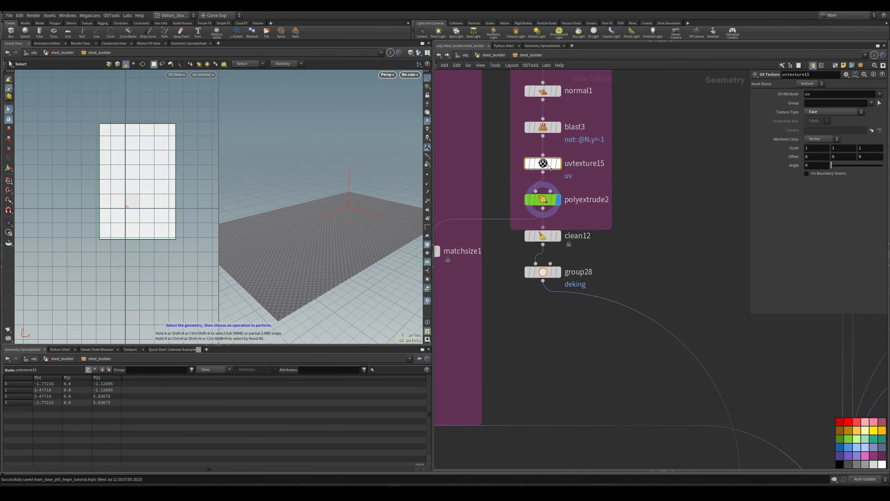
{"action": "left_click", "coordinate": [840, 447]}
{"action": "left_click", "coordinate": [641, 237]}
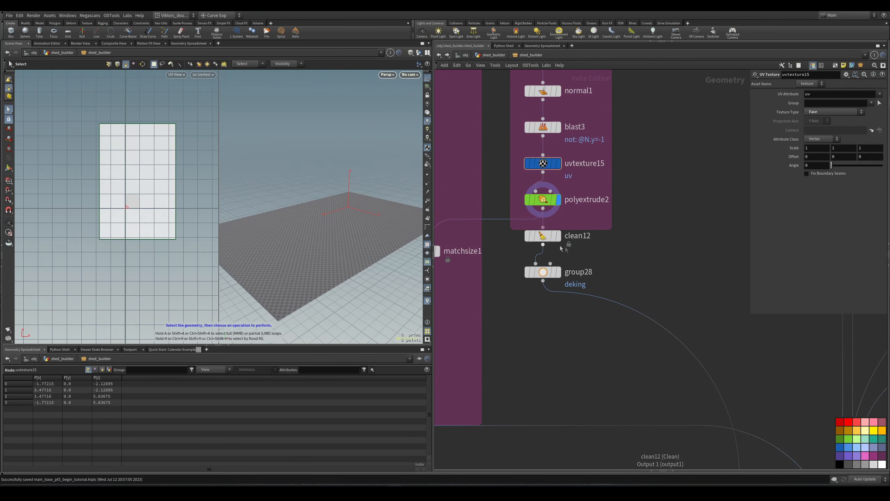
- Display group28 and the final merge9 node to examine the UV checker across the whole shed
{"action": "left_click", "coordinate": [559, 273]}
{"action": "left_click", "coordinate": [544, 273]}
{"action": "mouse_move", "coordinate": [379, 230]}
{"action": "left_mouse_down", "text": "alt"}
{"action": "mouse_move", "coordinate": [336, 274]}
{"action": "mouse_move", "coordinate": [350, 245]}
{"action": "left_mouse_up", "text": "alt"}
{"action": "scroll", "coordinate": [584, 275], "scroll_direction": "down", "scroll_amount": 8}
{"action": "middle_click_drag", "start_coordinate": [596, 350], "coordinate": [584, 275]}
{"action": "left_click", "coordinate": [547, 304]}
{"action": "key", "text": "shift+w"}
{"action": "mouse_move", "coordinate": [402, 236]}
{"action": "left_mouse_down", "text": "alt"}
{"action": "mouse_move", "coordinate": [363, 241]}
{"action": "mouse_move", "coordinate": [346, 218]}
{"action": "left_mouse_up", "text": "alt"}
{"action": "scroll", "coordinate": [535, 311], "scroll_direction": "up", "scroll_amount": 7}
{"action": "middle_click_drag", "start_coordinate": [608, 351], "coordinate": [604, 242]}
- Display material1 and examine the textured interior walls, window frames, framing and floor up close
{"action": "left_click_drag", "start_coordinate": [602, 270], "coordinate": [525, 368]}
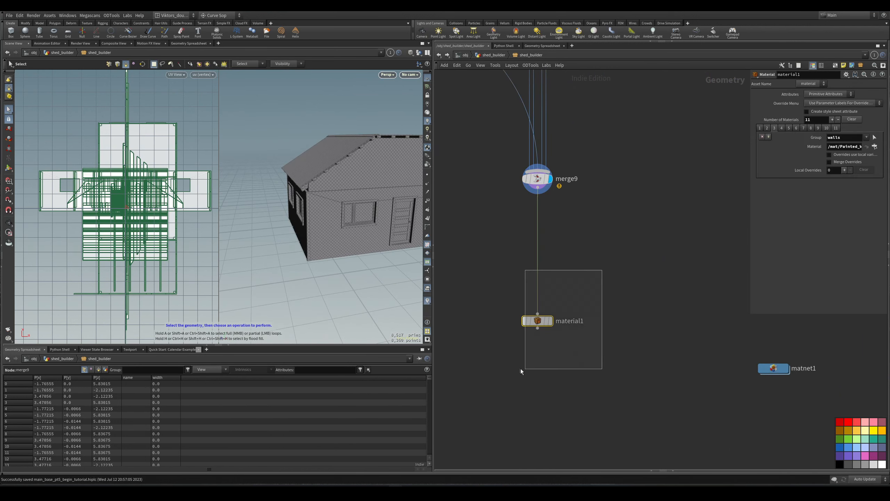
{"action": "key", "text": "shift+r"}
{"action": "left_click_drag", "start_coordinate": [406, 266], "coordinate": [372, 224], "text": "alt"}
{"action": "right_click_drag", "start_coordinate": [309, 224], "coordinate": [396, 221], "text": "alt"}
{"action": "left_click_drag", "start_coordinate": [338, 219], "coordinate": [367, 187], "text": "alt"}
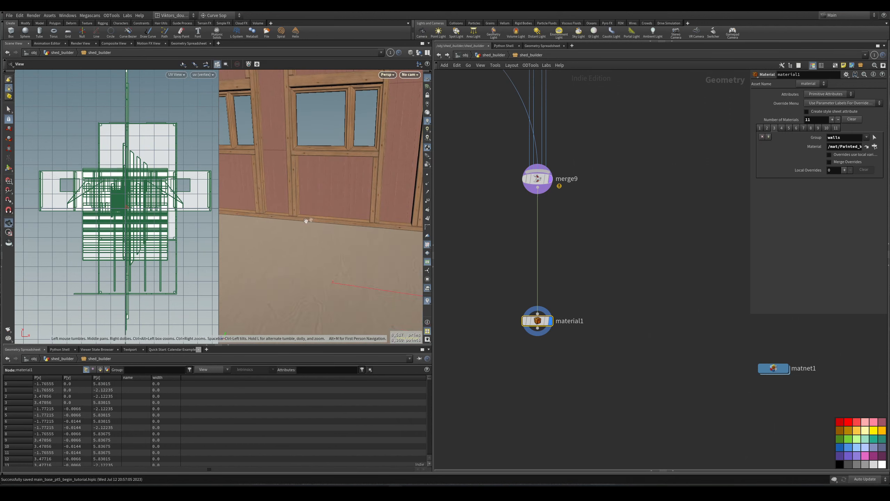
{"action": "right_click_drag", "start_coordinate": [306, 219], "coordinate": [414, 212], "text": "alt"}
{"action": "right_click_drag", "start_coordinate": [348, 208], "coordinate": [291, 211], "text": "alt"}
{"action": "left_click_drag", "start_coordinate": [334, 191], "coordinate": [380, 181], "text": "alt"}
{"action": "right_click_drag", "start_coordinate": [380, 180], "coordinate": [325, 187], "text": "alt"}
{"action": "middle_click_drag", "start_coordinate": [325, 187], "coordinate": [372, 190], "text": "alt"}
{"action": "left_click_drag", "start_coordinate": [372, 189], "coordinate": [249, 183], "text": "alt"}
{"action": "left_click_drag", "start_coordinate": [345, 155], "coordinate": [298, 165], "text": "alt"}
{"action": "right_click_drag", "start_coordinate": [379, 167], "coordinate": [348, 165], "text": "alt"}
{"action": "left_click_drag", "start_coordinate": [347, 165], "coordinate": [298, 169], "text": "alt"}
{"action": "right_click_drag", "start_coordinate": [298, 169], "coordinate": [268, 172], "text": "alt"}
{"action": "left_click_drag", "start_coordinate": [268, 172], "coordinate": [292, 190], "text": "alt"}
{"action": "right_click_drag", "start_coordinate": [292, 190], "coordinate": [271, 191], "text": "alt"}
{"action": "middle_click_drag", "start_coordinate": [272, 191], "coordinate": [354, 174], "text": "alt"}
{"action": "left_click_drag", "start_coordinate": [353, 175], "coordinate": [332, 217], "text": "alt"}
{"action": "right_click_drag", "start_coordinate": [332, 216], "coordinate": [403, 195], "text": "alt"}
{"action": "middle_click_drag", "start_coordinate": [404, 195], "coordinate": [292, 209], "text": "alt"}
{"action": "left_click_drag", "start_coordinate": [303, 198], "coordinate": [338, 178], "text": "alt"}
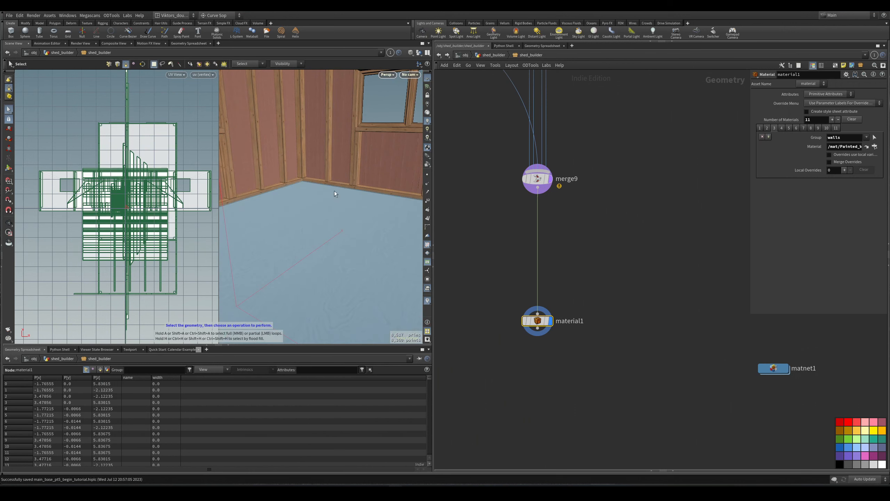
- Reset the view to the whole model and examine the textured shed's exterior
{"action": "key", "text": "space+h"}
{"action": "right_click_drag", "start_coordinate": [335, 238], "coordinate": [364, 232], "text": "alt"}
{"action": "left_click_drag", "start_coordinate": [364, 231], "coordinate": [361, 207], "text": "alt"}
{"action": "scroll", "coordinate": [580, 261], "scroll_direction": "down", "scroll_amount": 8}
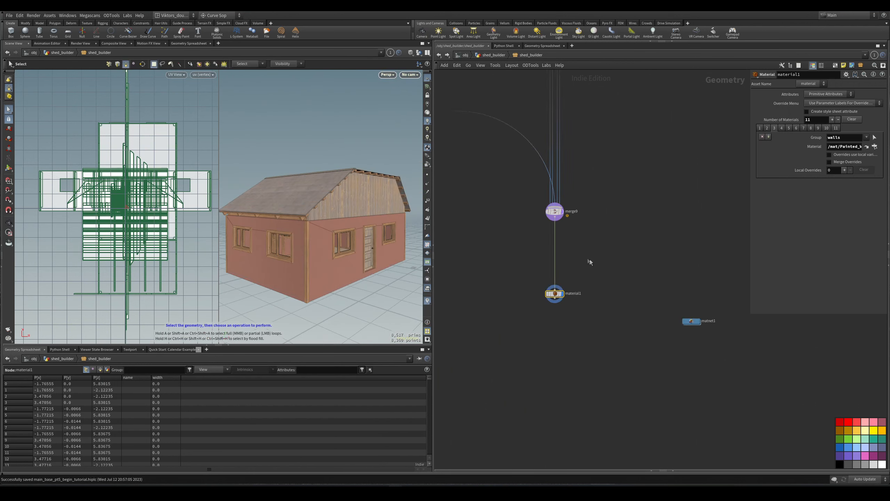
{"action": "middle_click_drag", "start_coordinate": [613, 237], "coordinate": [610, 411]}
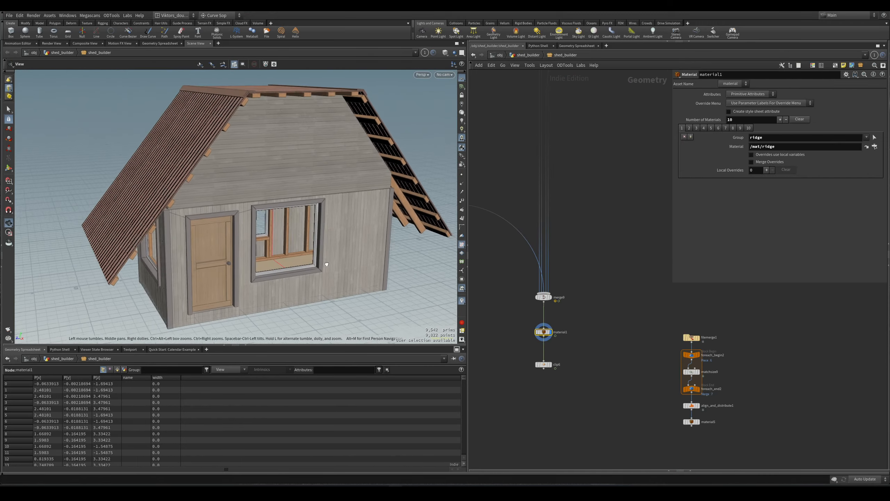
- Examine the shed from the front and inspect the roof frame's beam ends up close
{"action": "key", "text": "Escape"}
{"action": "left_click_drag", "start_coordinate": [330, 280], "coordinate": [302, 172]}
{"action": "key", "text": "Return"}
{"action": "key", "text": "Escape"}
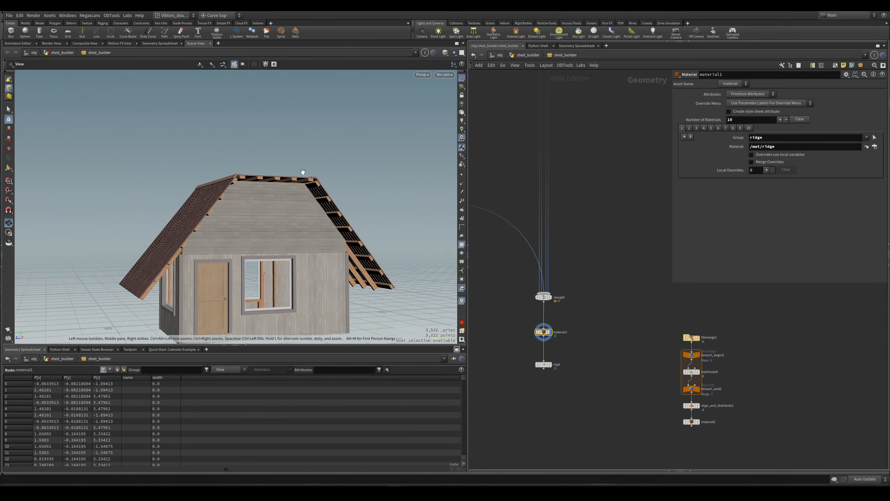
{"action": "middle_click_drag", "start_coordinate": [303, 172], "coordinate": [278, 233]}
{"action": "scroll", "coordinate": [278, 233], "scroll_direction": "up", "scroll_amount": 8}
{"action": "left_click_drag", "start_coordinate": [279, 232], "coordinate": [383, 221]}
{"action": "scroll", "coordinate": [252, 246], "scroll_direction": "up", "scroll_amount": 4}
{"action": "key", "text": "shift+w"}
{"action": "mouse_move", "coordinate": [252, 247]}
{"action": "left_mouse_down"}
{"action": "mouse_move", "coordinate": [286, 237]}
{"action": "mouse_move", "coordinate": [293, 243]}
{"action": "mouse_move", "coordinate": [297, 225]}
{"action": "left_mouse_up"}
{"action": "scroll", "coordinate": [246, 248], "scroll_direction": "up", "scroll_amount": 5}
- Try polybevel7 with 1 division and inspect the chamfered corner of the roof beam
{"action": "left_click_drag", "start_coordinate": [755, 197], "coordinate": [758, 198]}
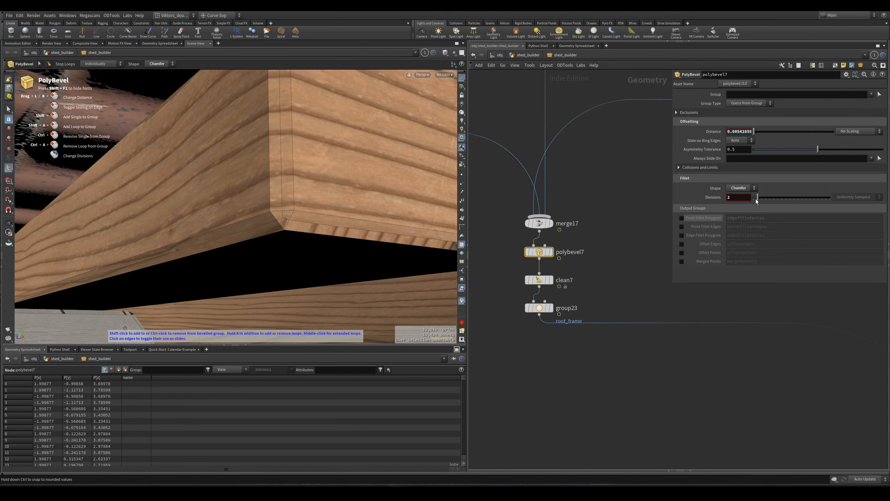
{"action": "left_click_drag", "start_coordinate": [756, 200], "coordinate": [753, 200]}
{"action": "left_click_drag", "start_coordinate": [328, 201], "coordinate": [304, 194]}
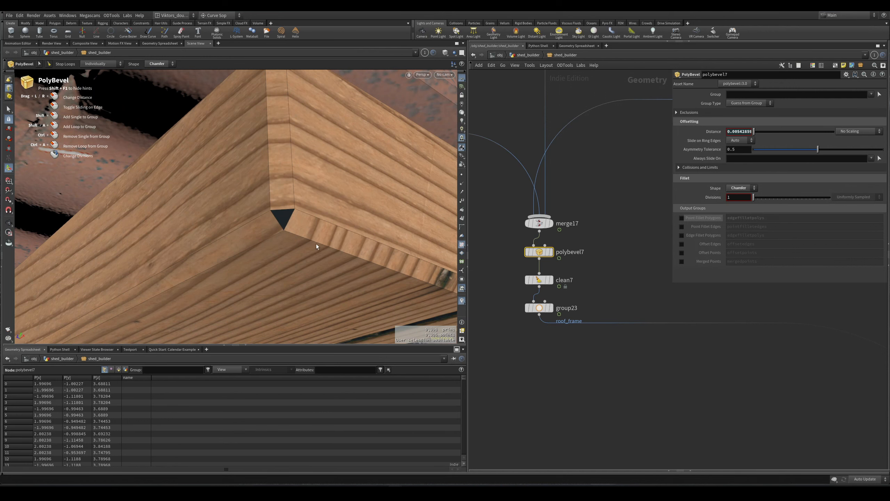
{"action": "left_click_drag", "start_coordinate": [285, 174], "coordinate": [280, 223], "text": "alt"}
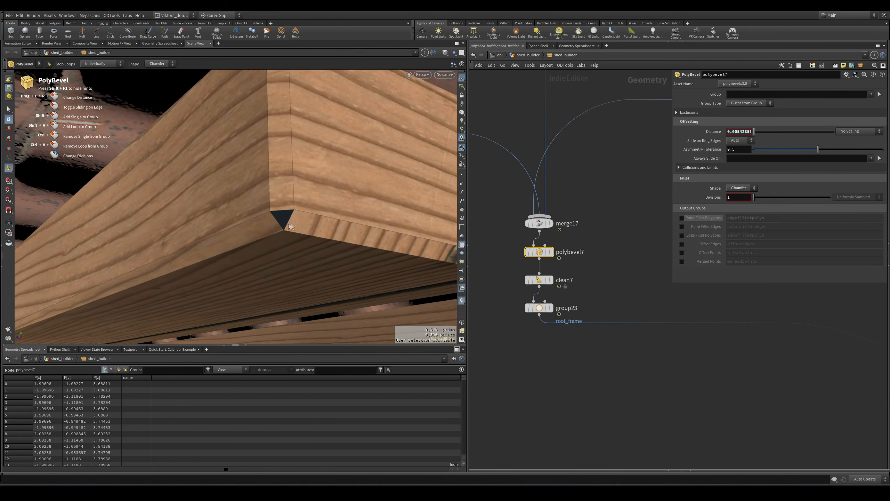
{"action": "left_click_drag", "start_coordinate": [301, 222], "coordinate": [306, 209], "text": "alt"}
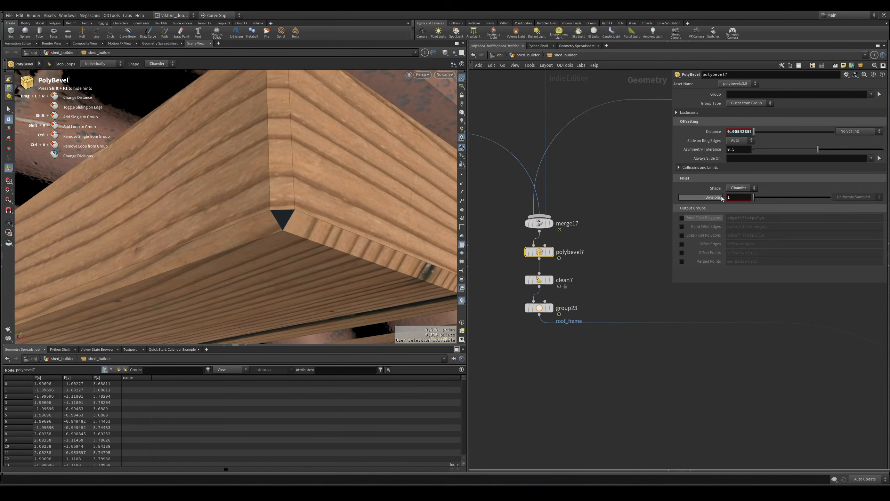
- Set polybevel7's divisions to 2 and check the beam's bevelled edges with the wireframe overlay toggled
{"action": "left_click_drag", "start_coordinate": [754, 197], "coordinate": [758, 197]}
{"action": "scroll", "coordinate": [304, 213], "scroll_direction": "down", "scroll_amount": 1}
{"action": "key", "text": "shift+w"}
{"action": "mouse_move", "coordinate": [286, 207]}
{"action": "left_mouse_down", "text": "alt"}
{"action": "mouse_move", "coordinate": [276, 222]}
{"action": "mouse_move", "coordinate": [298, 203]}
{"action": "mouse_move", "coordinate": [304, 250]}
{"action": "mouse_move", "coordinate": [257, 217]}
{"action": "left_mouse_up", "text": "alt"}
{"action": "scroll", "coordinate": [301, 218], "scroll_direction": "down", "scroll_amount": 5}
{"action": "scroll", "coordinate": [301, 213], "scroll_direction": "up", "scroll_amount": 3}
{"action": "scroll", "coordinate": [304, 251], "scroll_direction": "down", "scroll_amount": 5}
{"action": "left_click_drag", "start_coordinate": [342, 190], "coordinate": [315, 171], "text": "alt"}
{"action": "scroll", "coordinate": [330, 199], "scroll_direction": "up", "scroll_amount": 5}
{"action": "scroll", "coordinate": [542, 244], "scroll_direction": "up", "scroll_amount": 4}
- Enable the Point Fillet Polygons output group on polybevel7 and select the edgefilletpolys group in the viewport
{"action": "left_click", "coordinate": [681, 218]}
{"action": "key", "text": "s"}
{"action": "left_click", "coordinate": [389, 108]}
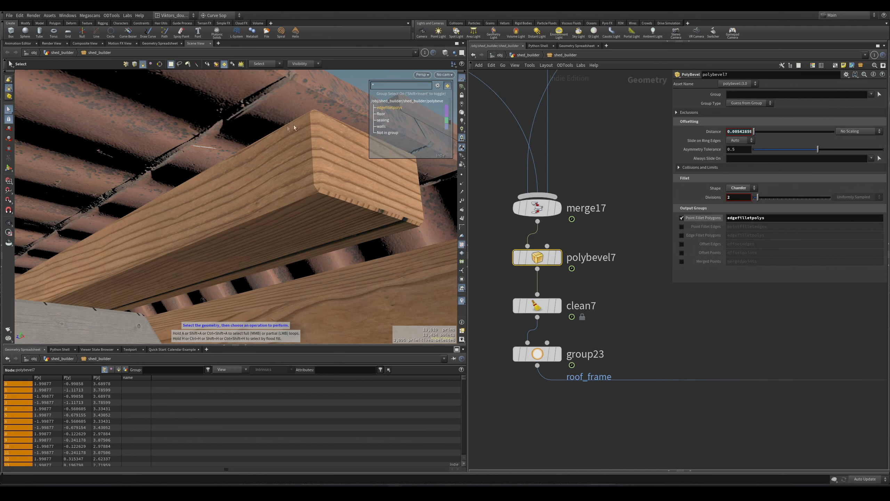